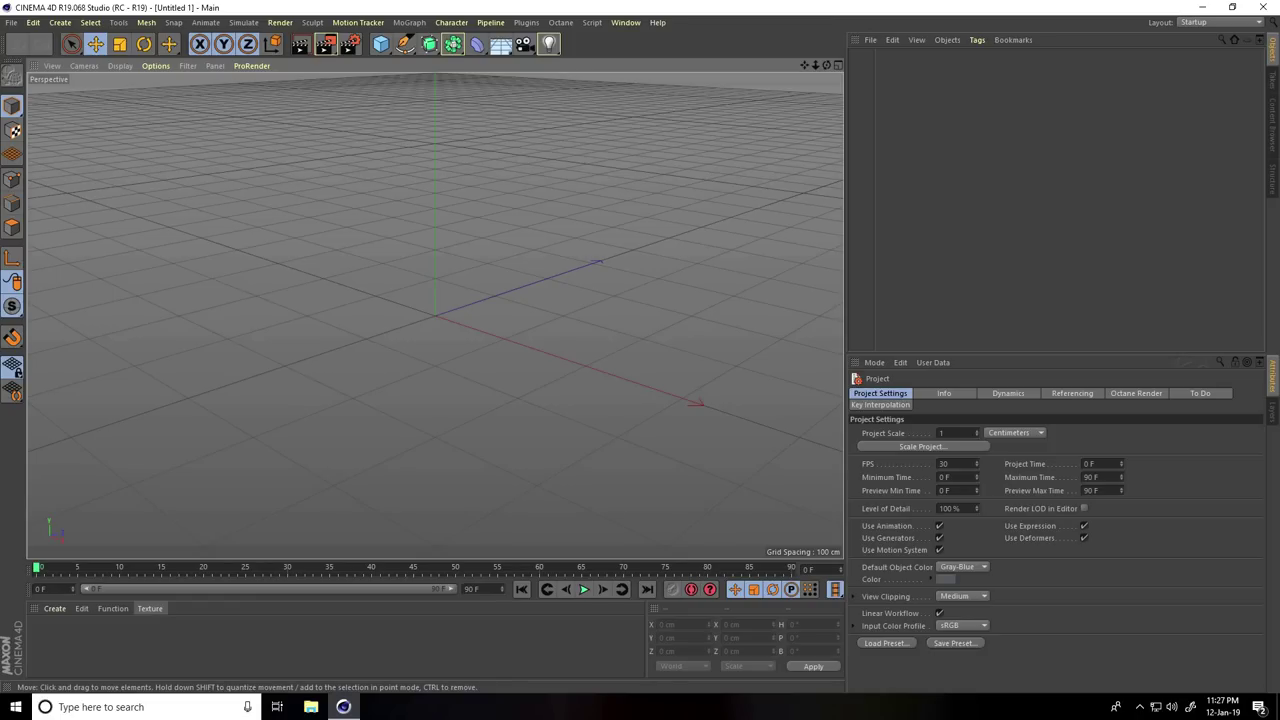
Step: Add a particle Emitter rotated to P 90° and preview its upward particle spray
{"action": "left_click", "coordinate": [244, 22]}
{"action": "mouse_move", "coordinate": [265, 90]}
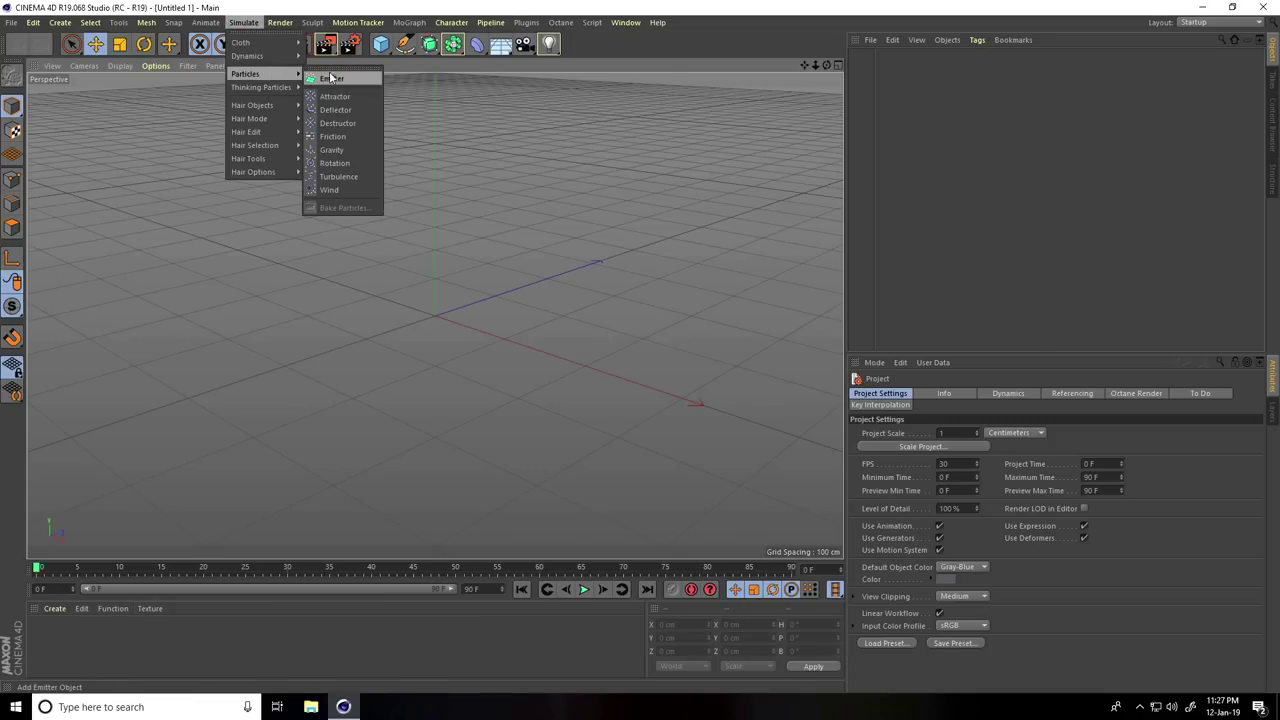
{"action": "left_click", "coordinate": [333, 79]}
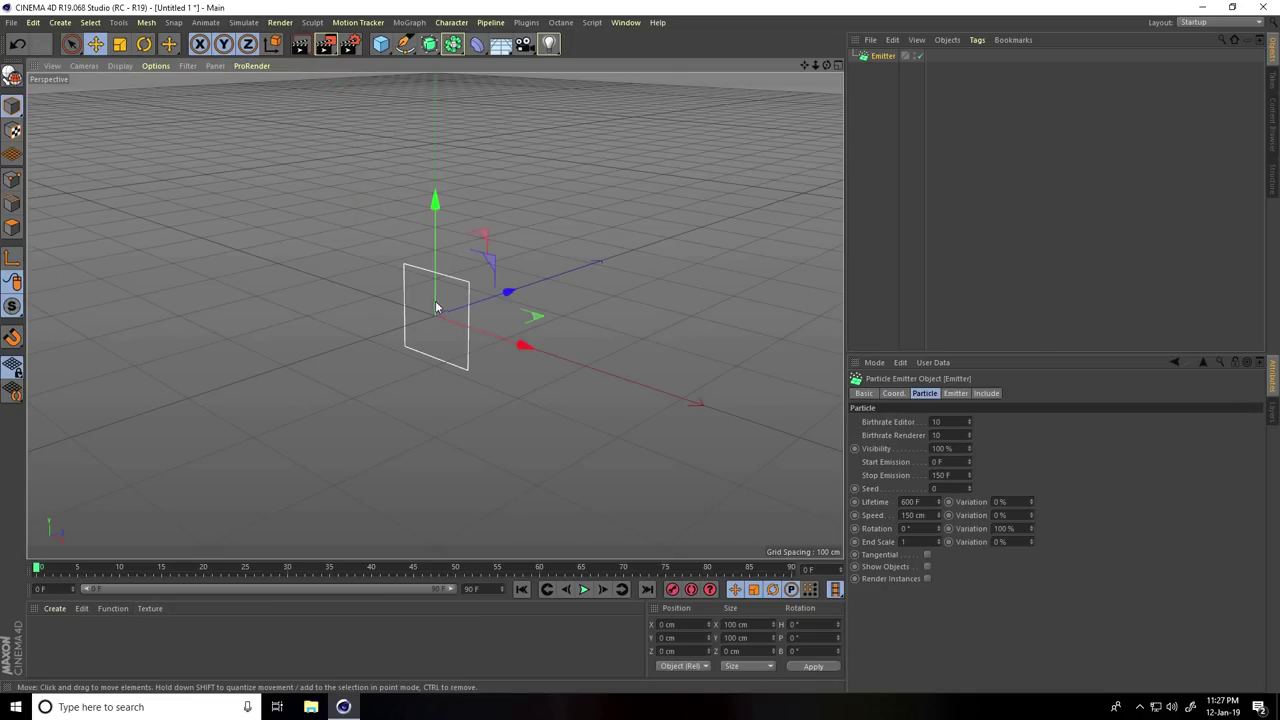
{"action": "scroll", "coordinate": [441, 278], "scroll_direction": "up", "scroll_amount": 2}
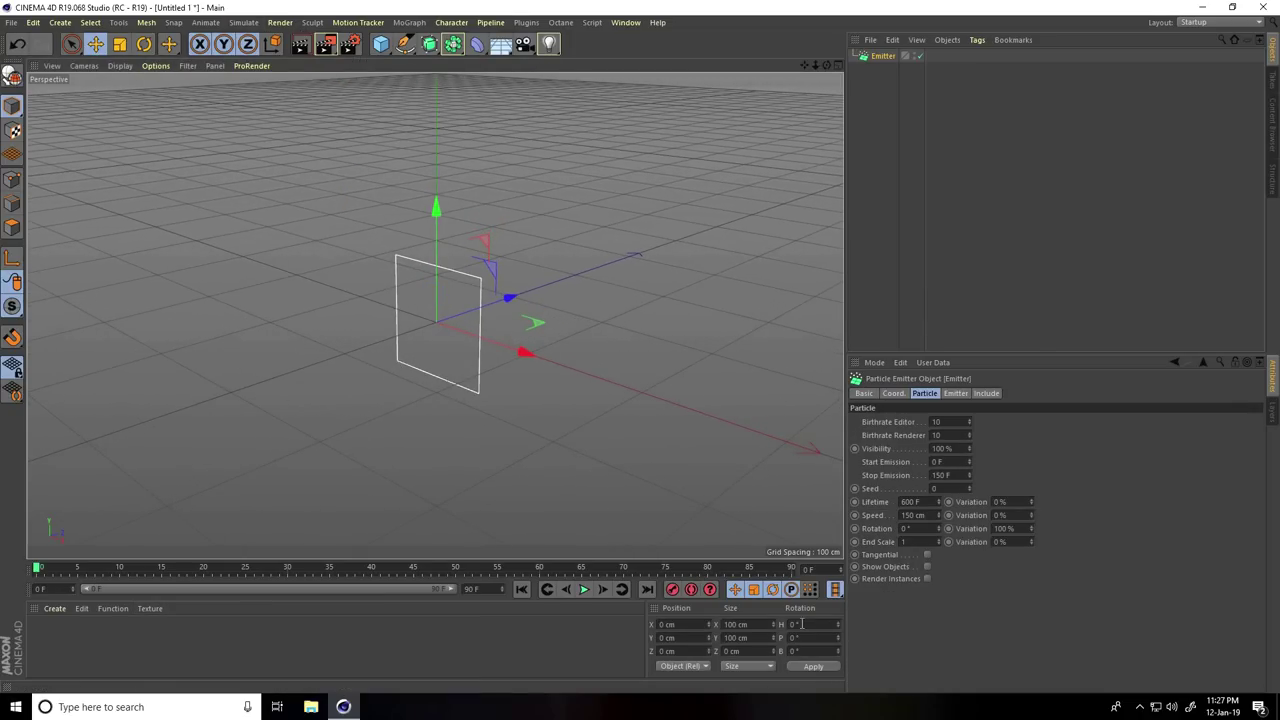
{"action": "double_click", "coordinate": [796, 637]}
{"action": "type", "text": "90"}
{"action": "key", "text": "Return"}
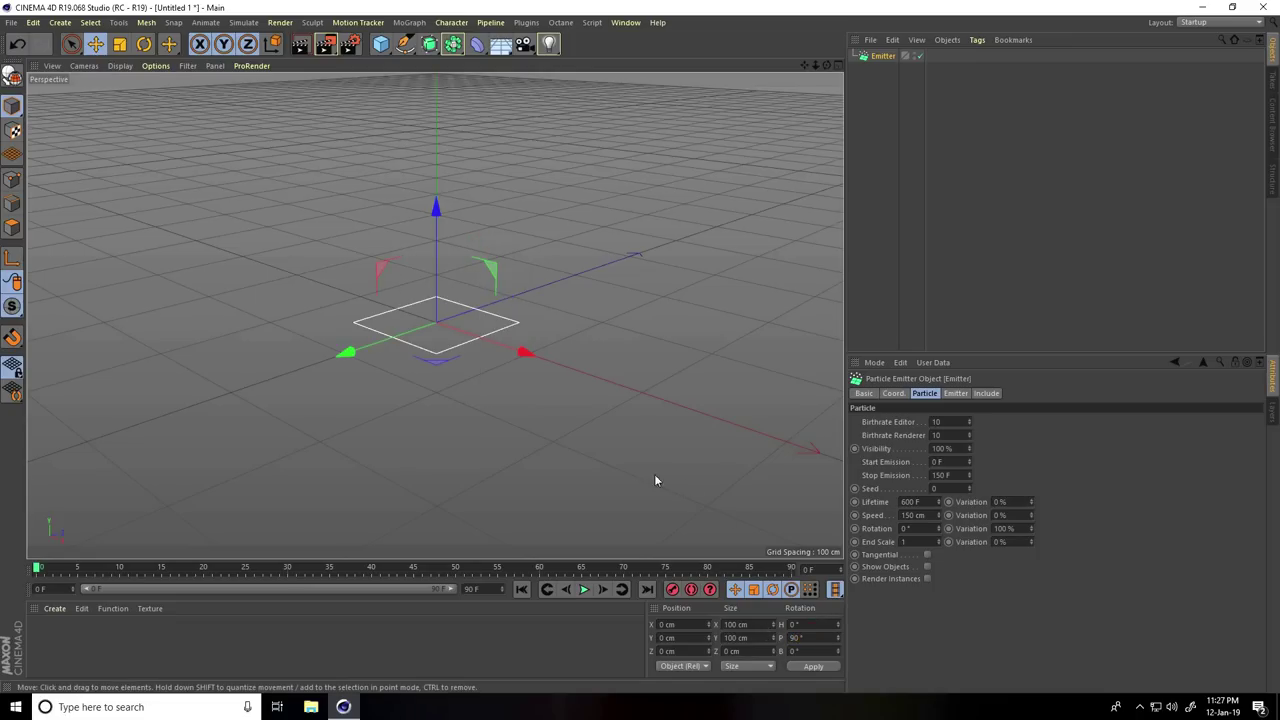
{"action": "scroll", "coordinate": [654, 474], "scroll_direction": "down", "scroll_amount": 3}
{"action": "left_click", "coordinate": [583, 590]}
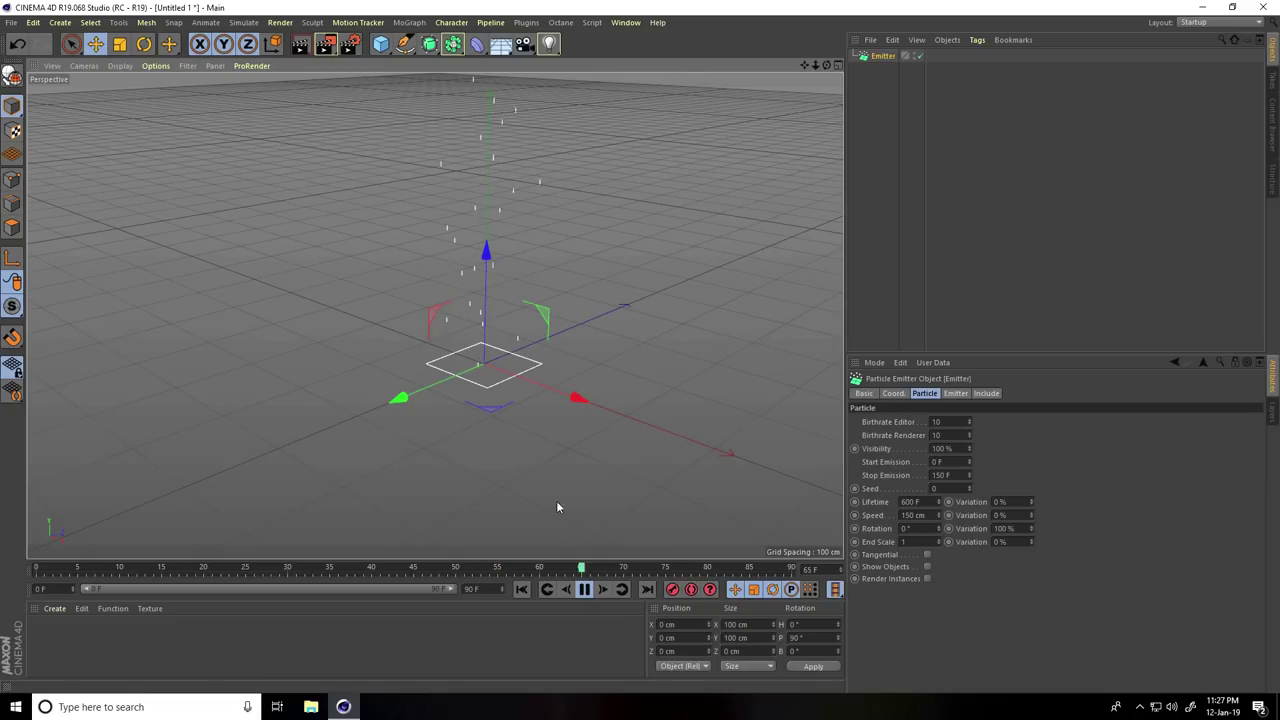
{"action": "left_click", "coordinate": [584, 589]}
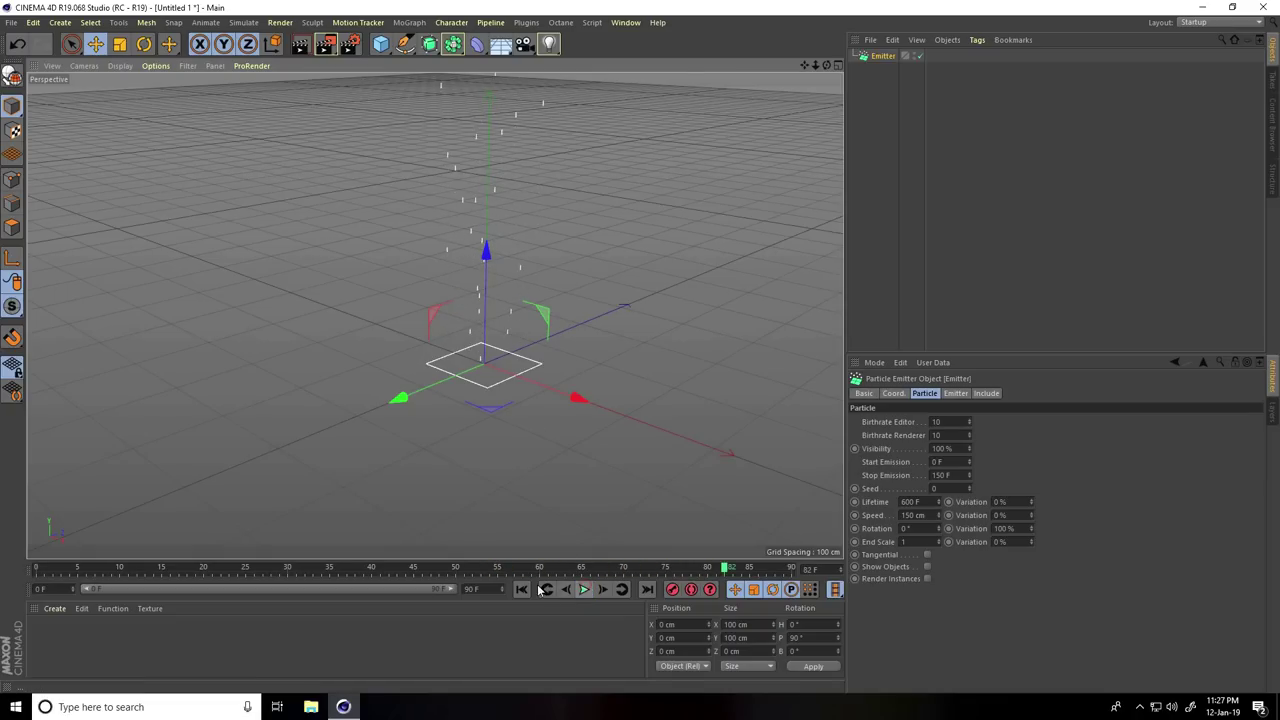
Step: Extend the animation length and visible timeline range to 500 frames
{"action": "double_click", "coordinate": [476, 589]}
{"action": "type", "text": "500"}
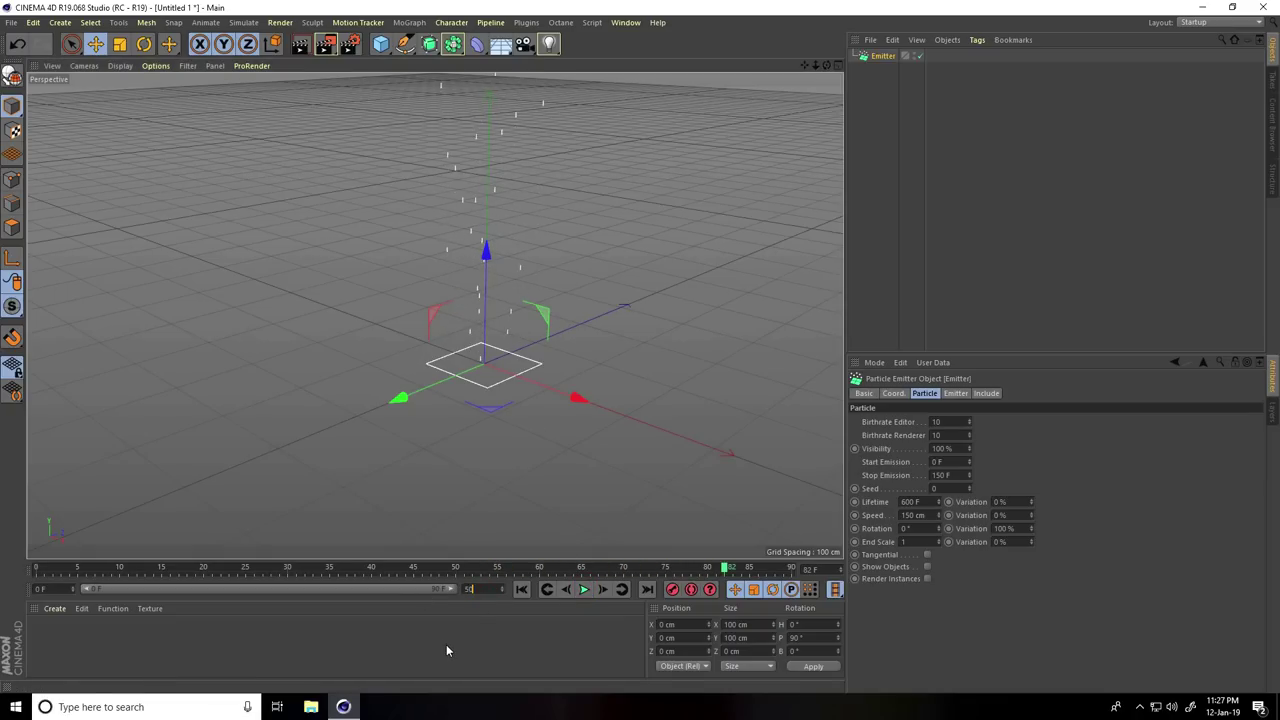
{"action": "key", "text": "Return"}
{"action": "left_click_drag", "start_coordinate": [162, 590], "coordinate": [455, 594]}
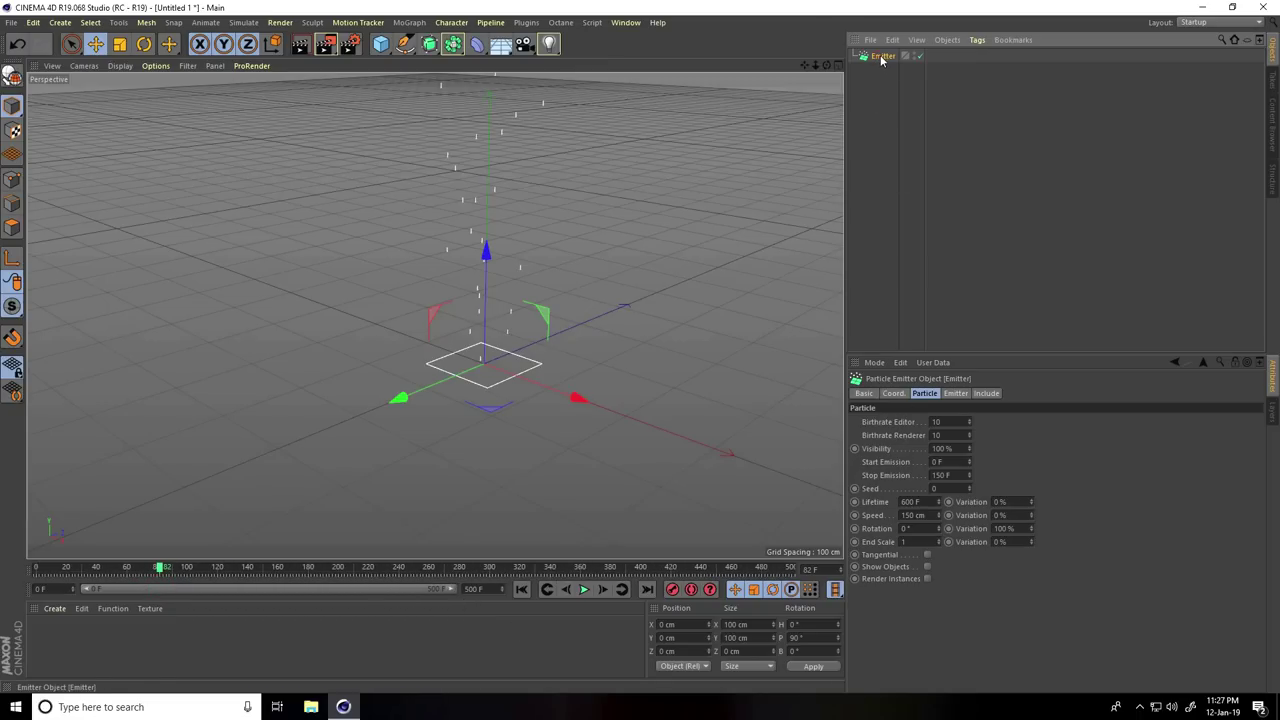
Step: Set emitter birthrate 400, stop emission 400 F, lifetime 150 F and speed 200 cm
{"action": "left_click", "coordinate": [952, 424]}
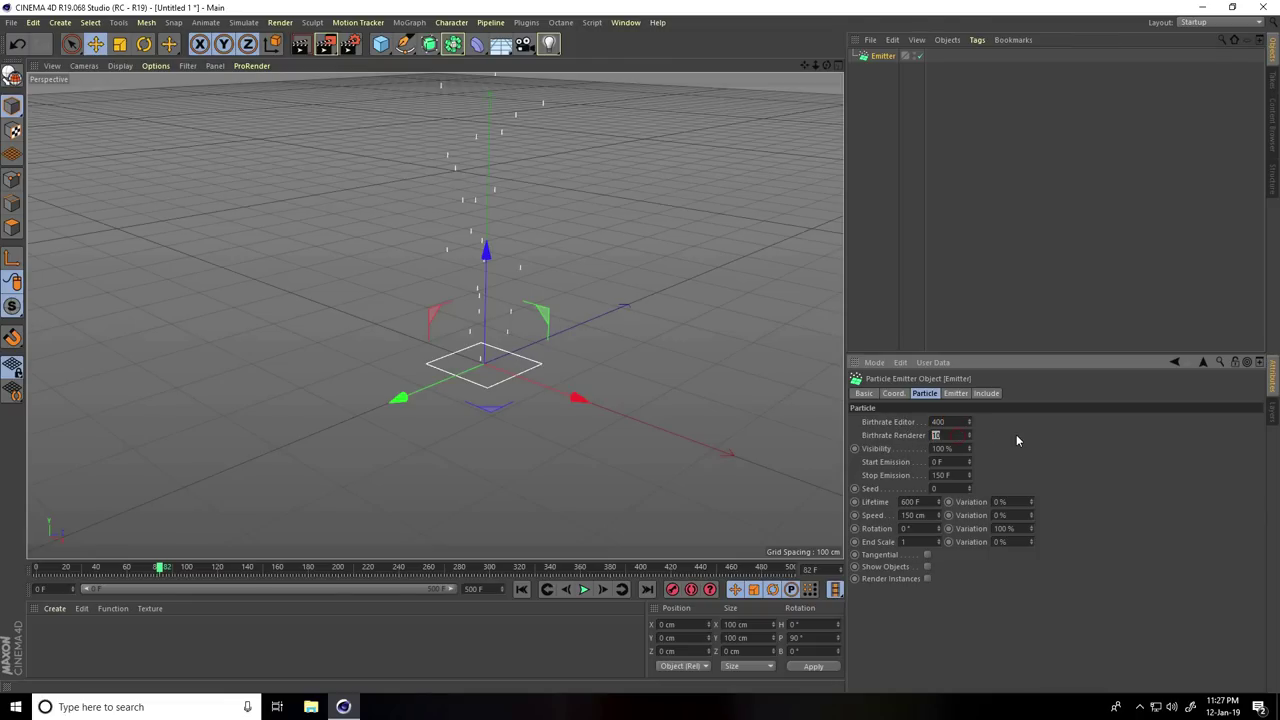
{"action": "type", "text": "400400"}
{"action": "key", "text": "Return"}
{"action": "left_click", "coordinate": [922, 501]}
{"action": "type", "text": "150"}
{"action": "left_click", "coordinate": [930, 515]}
{"action": "type", "text": "20"}
Step: Replay the particle stream from frame 0, reframing the view, then rewind
{"action": "left_click", "coordinate": [521, 589]}
{"action": "left_click", "coordinate": [584, 589]}
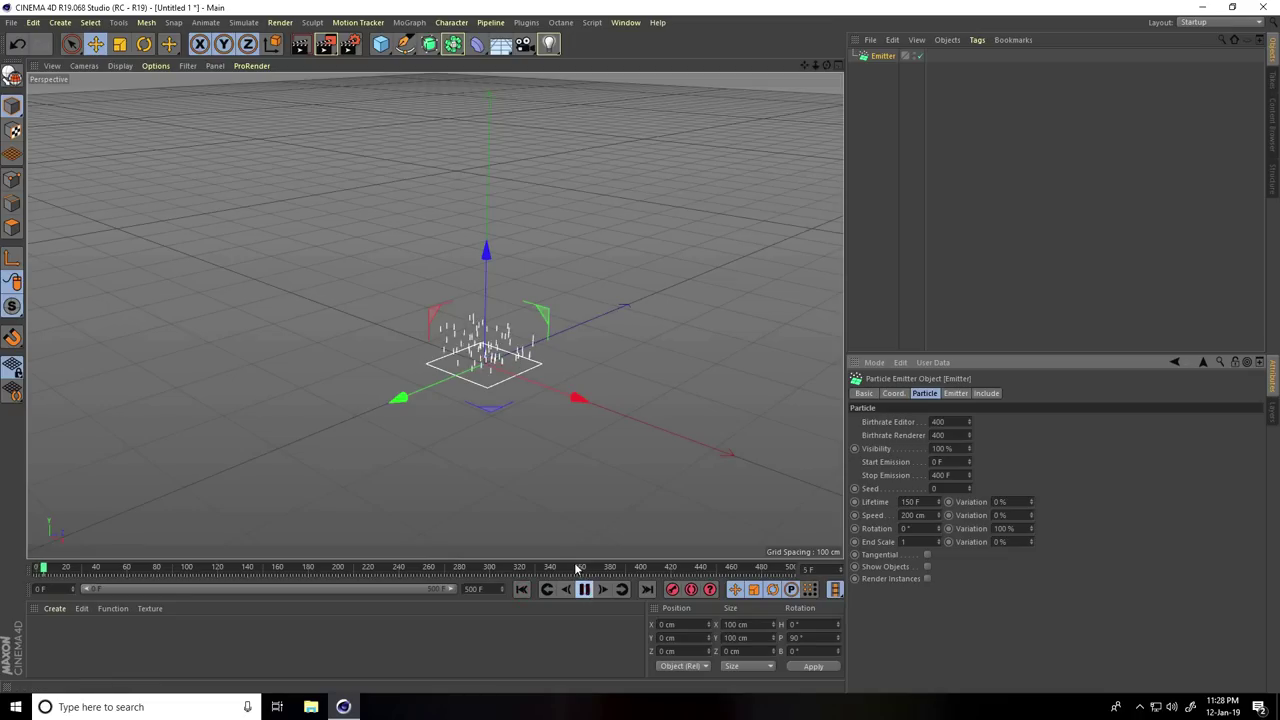
{"action": "left_click_drag", "start_coordinate": [486, 514], "coordinate": [603, 351], "text": "alt"}
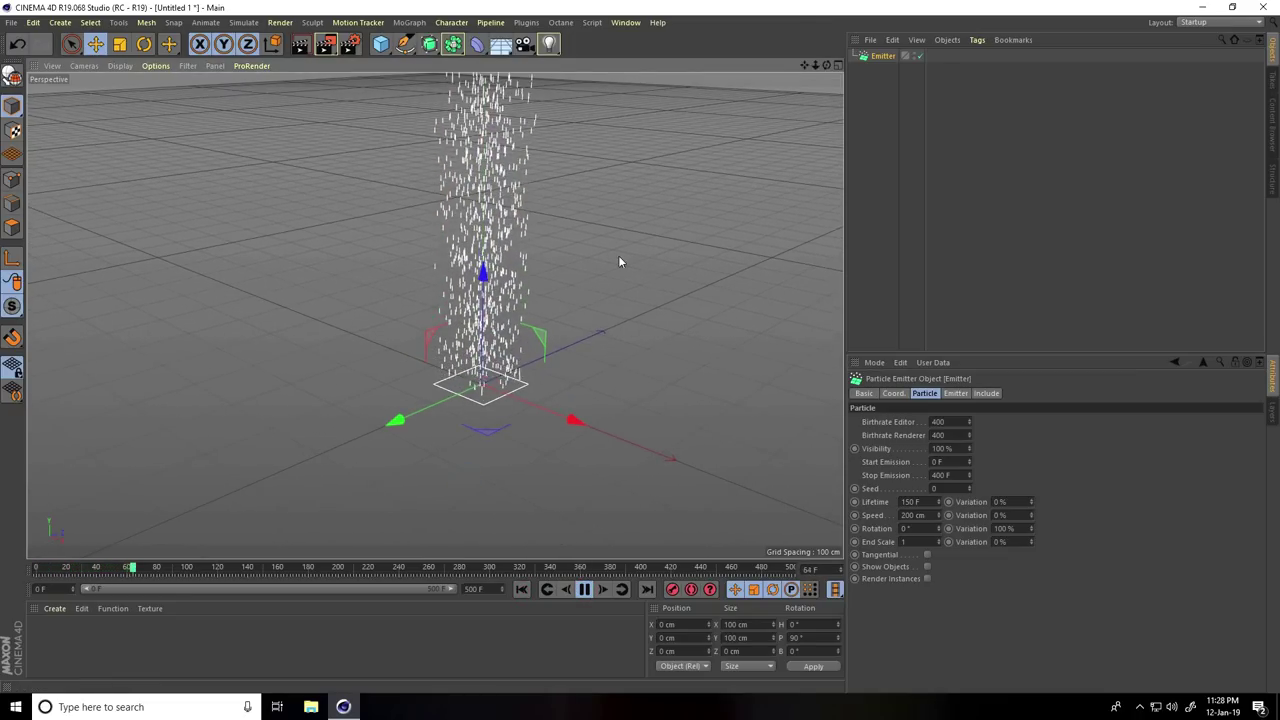
{"action": "left_click_drag", "start_coordinate": [625, 300], "coordinate": [460, 383], "text": "alt"}
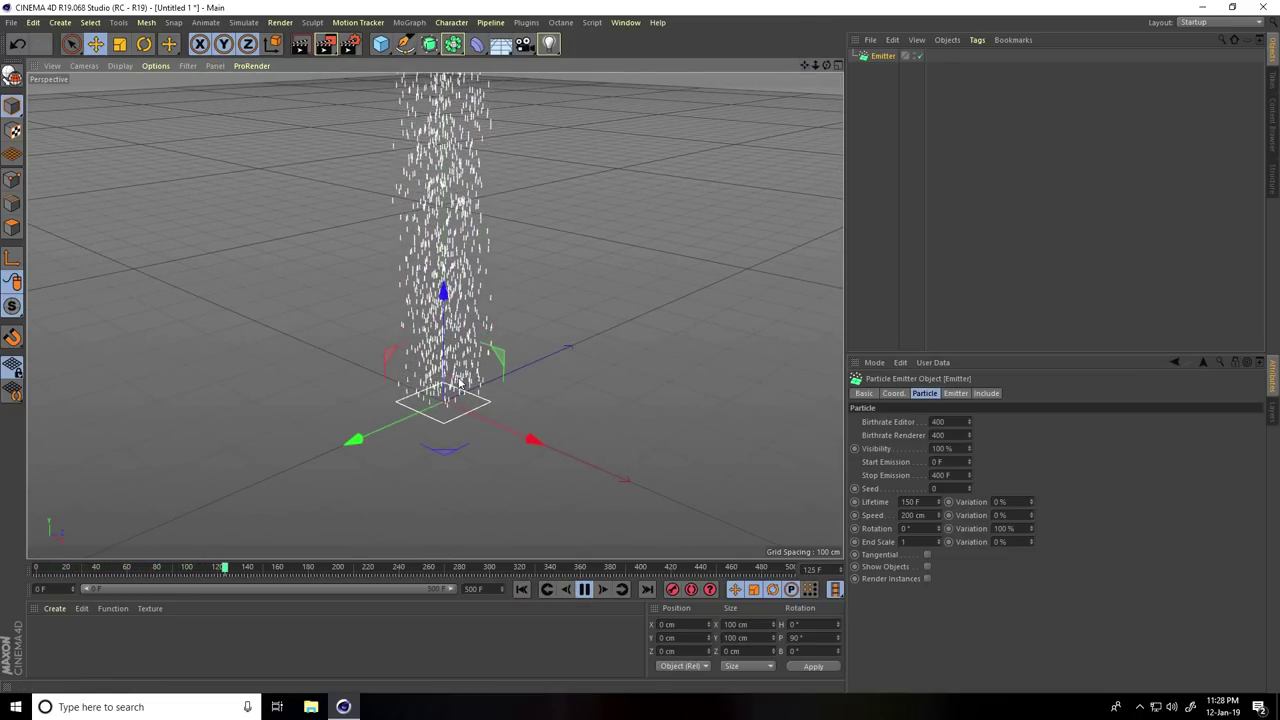
{"action": "left_click", "coordinate": [584, 589]}
{"action": "left_click", "coordinate": [521, 589]}
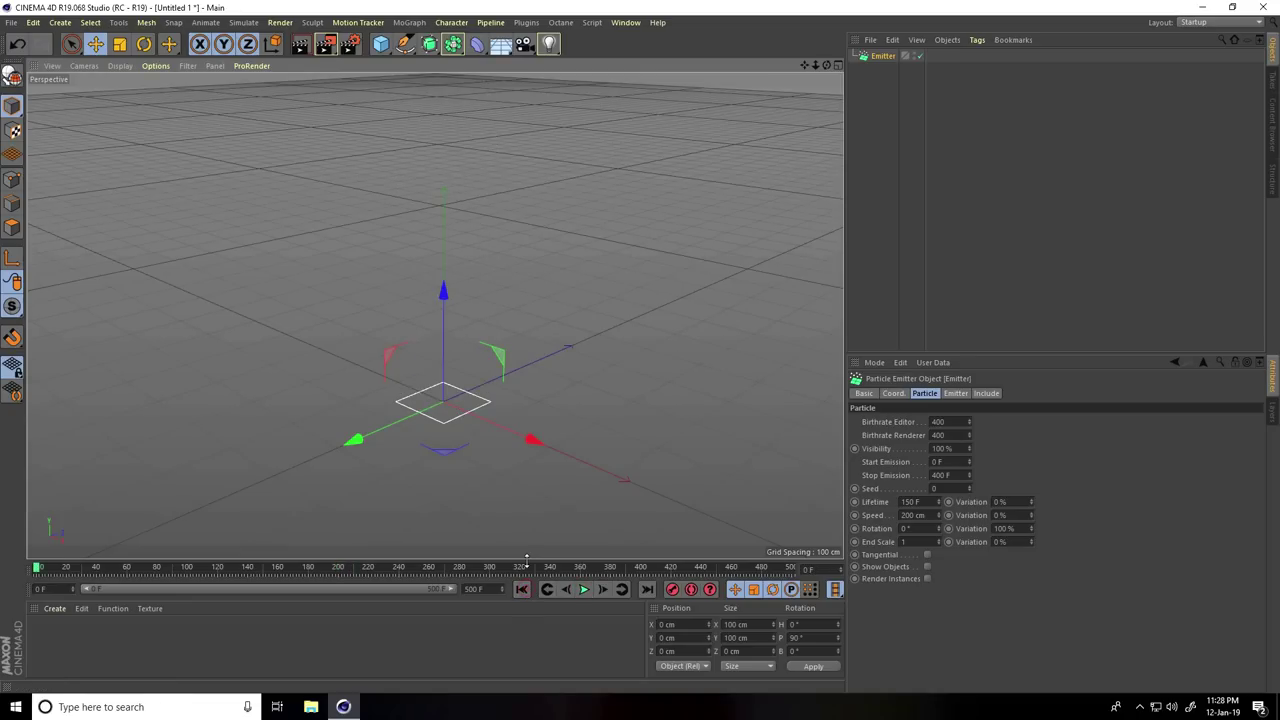
Step: Add a Rotation particle modifier and set its angle speed to 90
{"action": "left_click", "coordinate": [240, 23]}
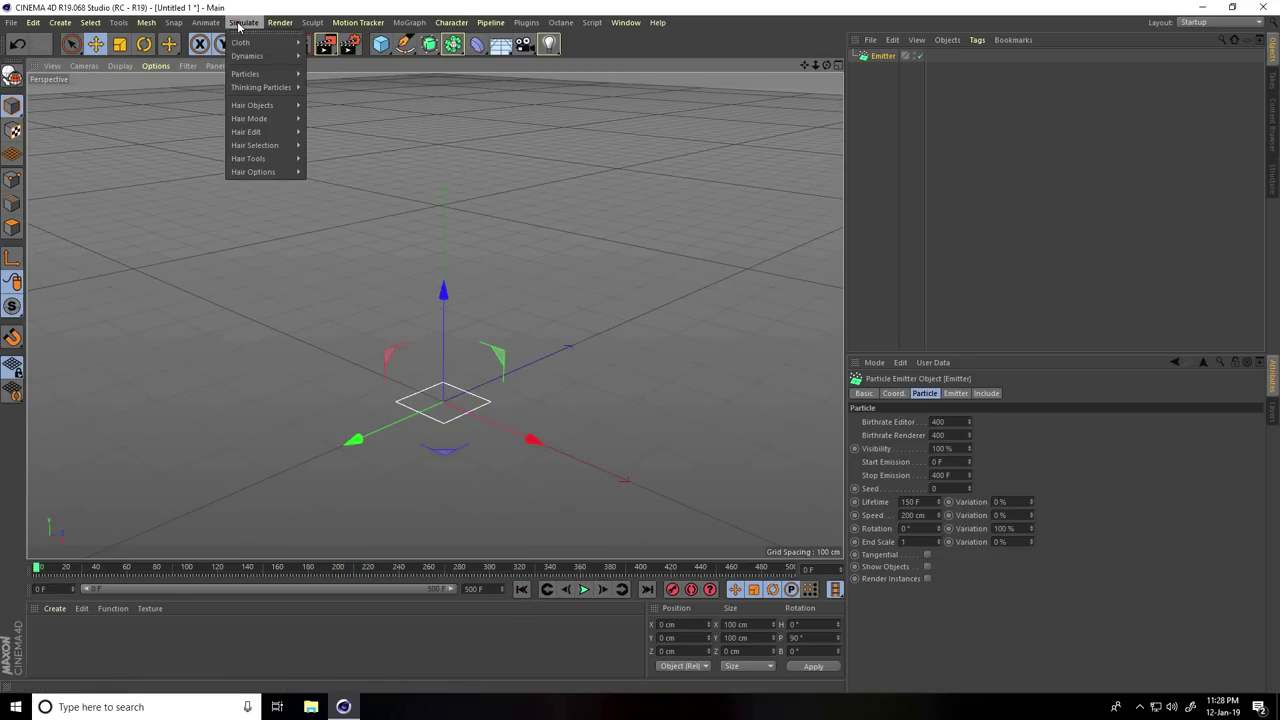
{"action": "mouse_move", "coordinate": [255, 75]}
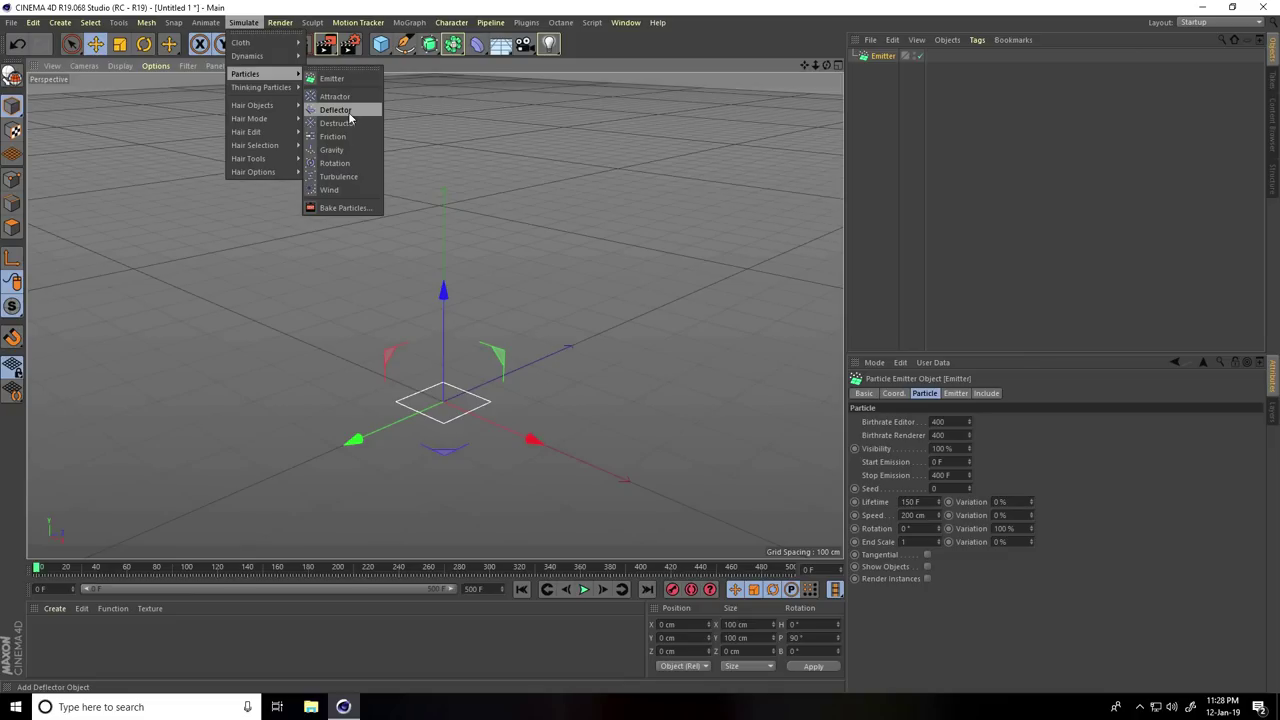
{"action": "mouse_move", "coordinate": [285, 172]}
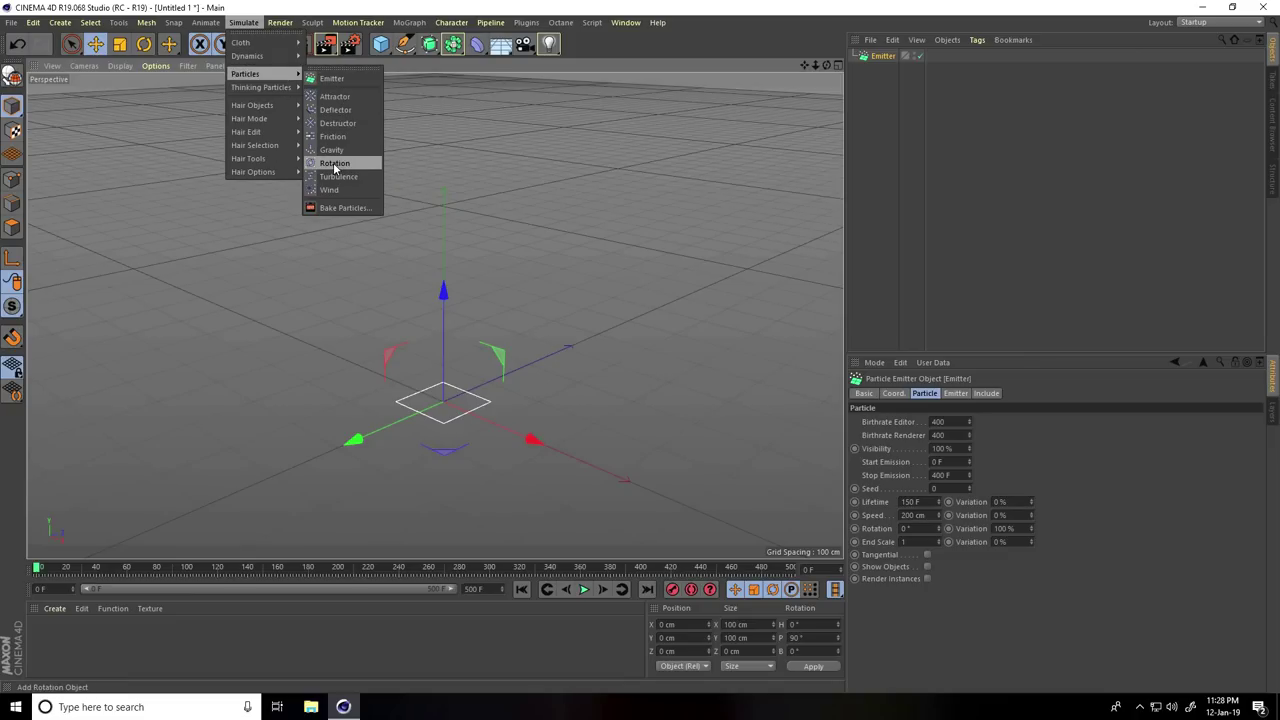
{"action": "left_click", "coordinate": [345, 165]}
{"action": "left_click_drag", "start_coordinate": [449, 466], "coordinate": [517, 460], "text": "alt"}
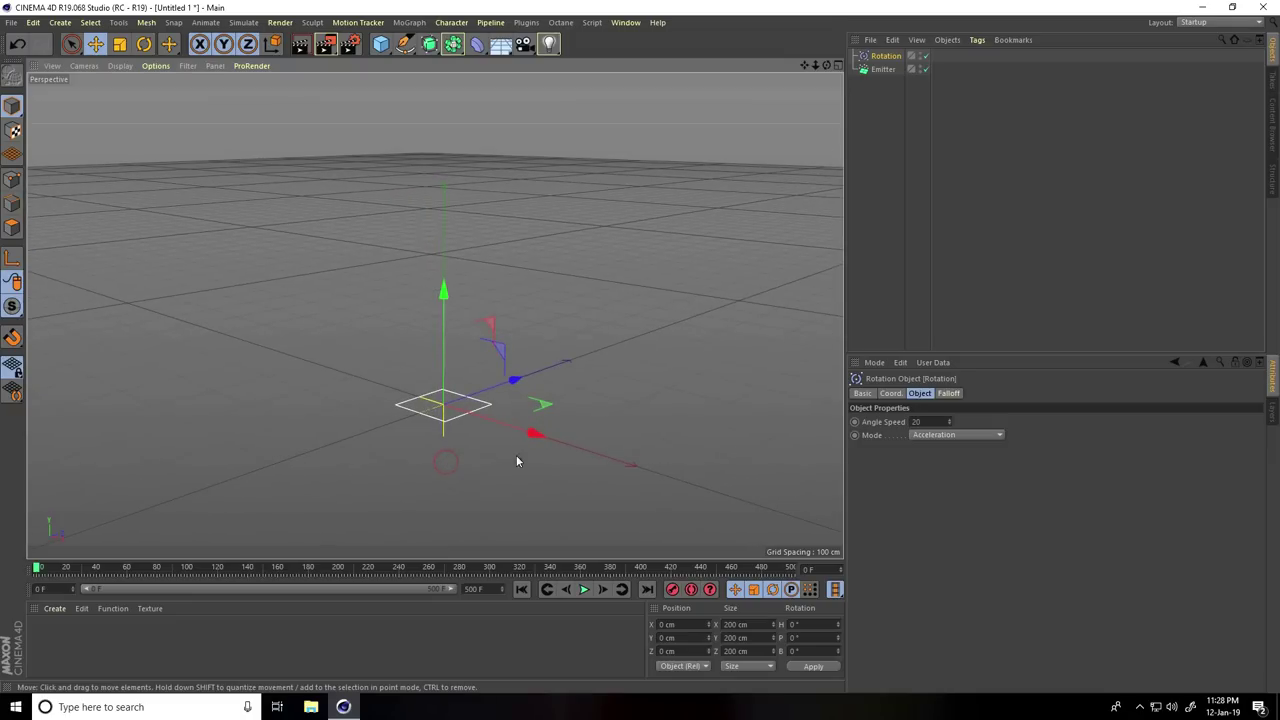
{"action": "double_click", "coordinate": [931, 423]}
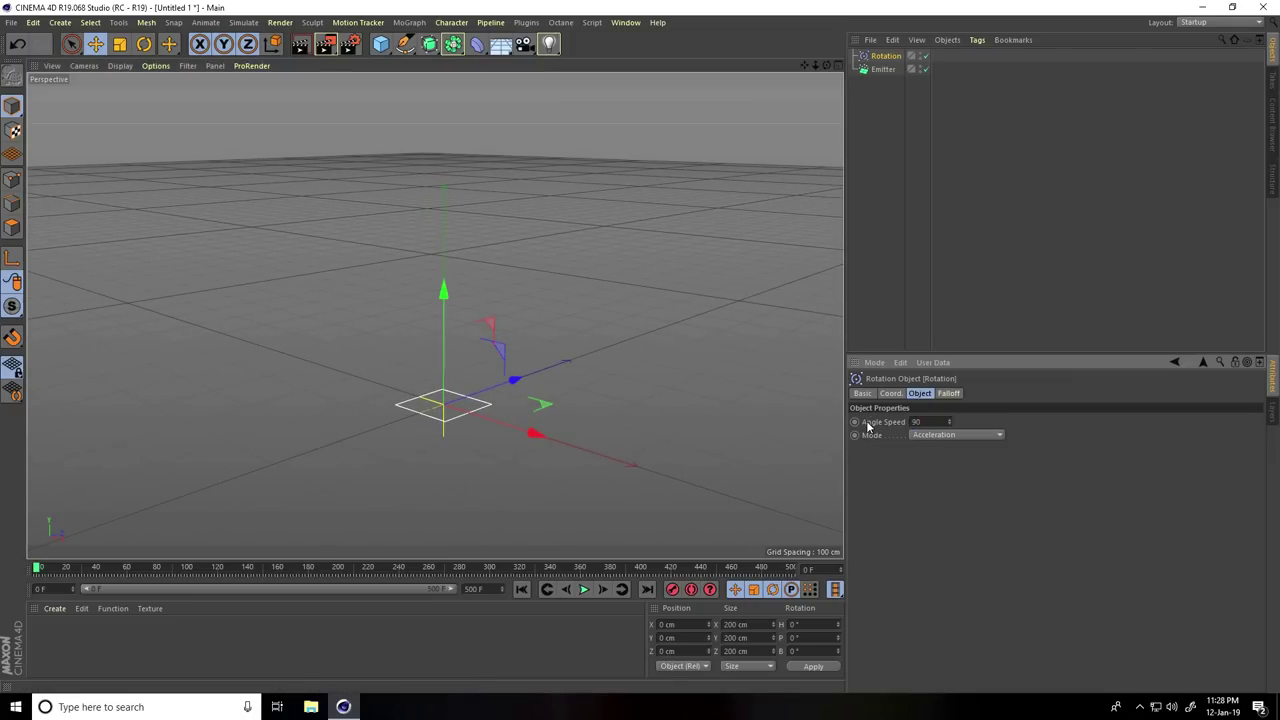
Step: Set the Rotation modifier's falloff shape to Sphere
{"action": "left_click", "coordinate": [948, 394]}
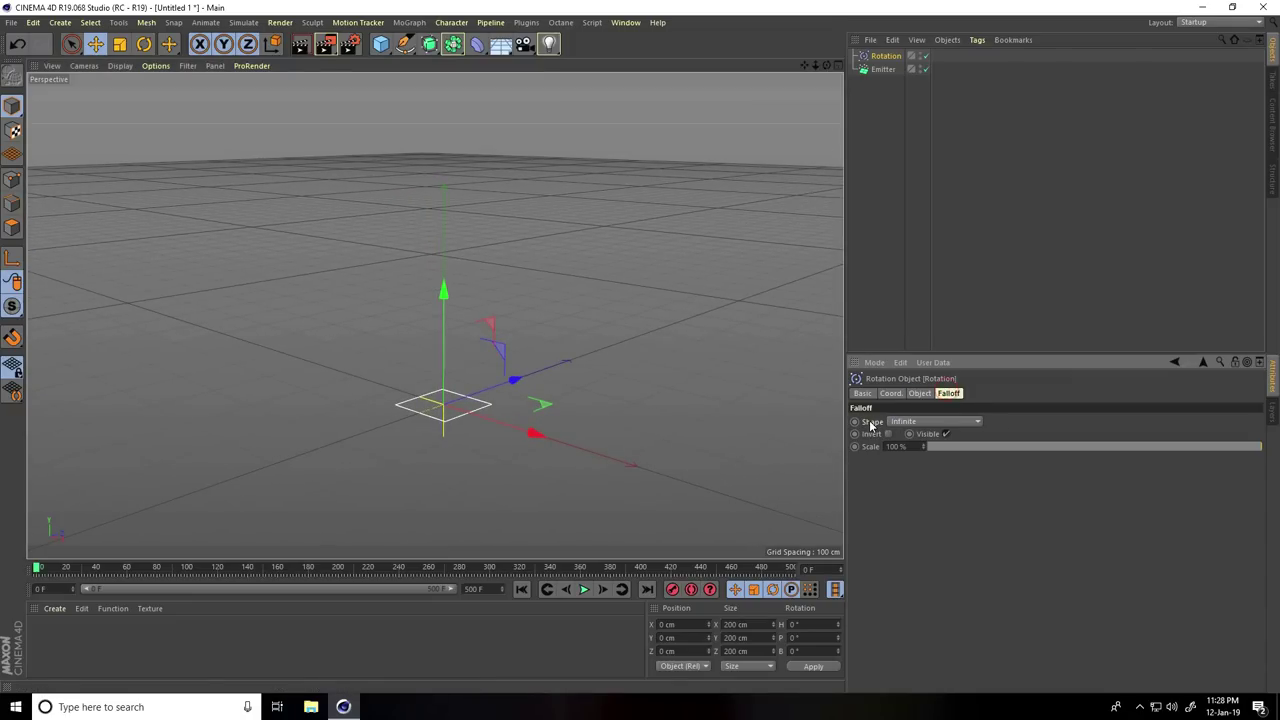
{"action": "left_click", "coordinate": [930, 422]}
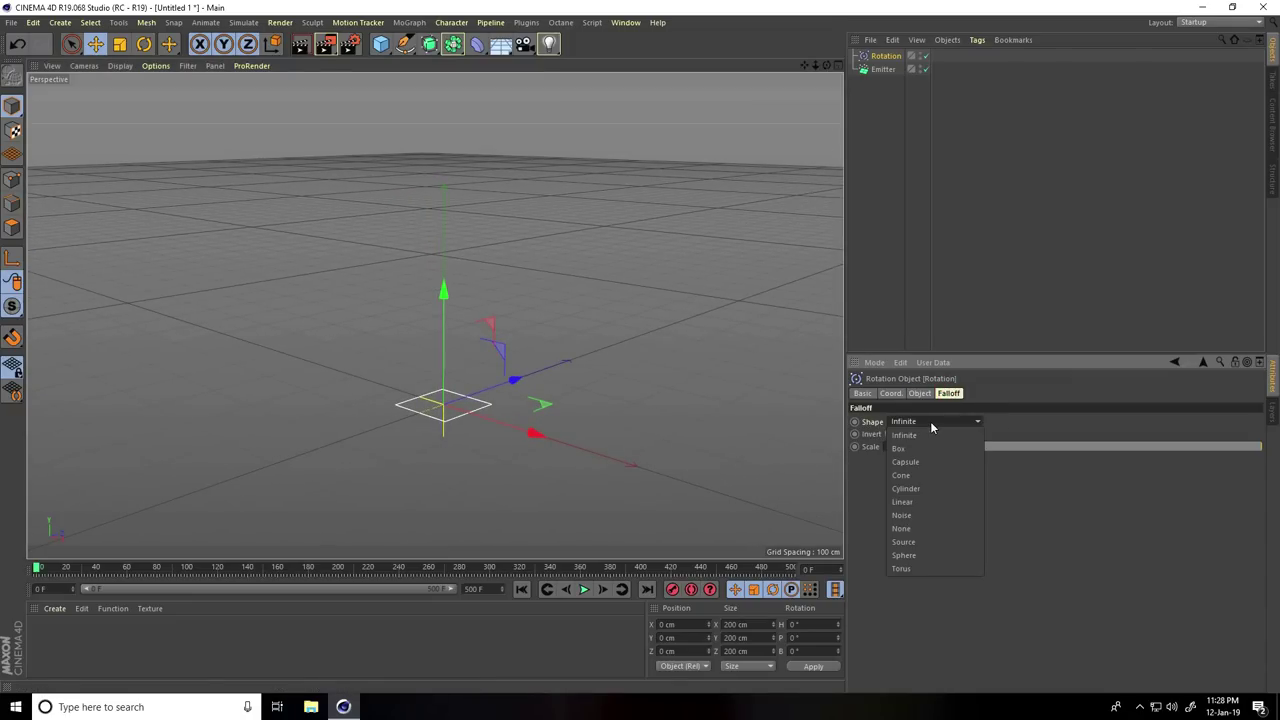
{"action": "left_click", "coordinate": [928, 556]}
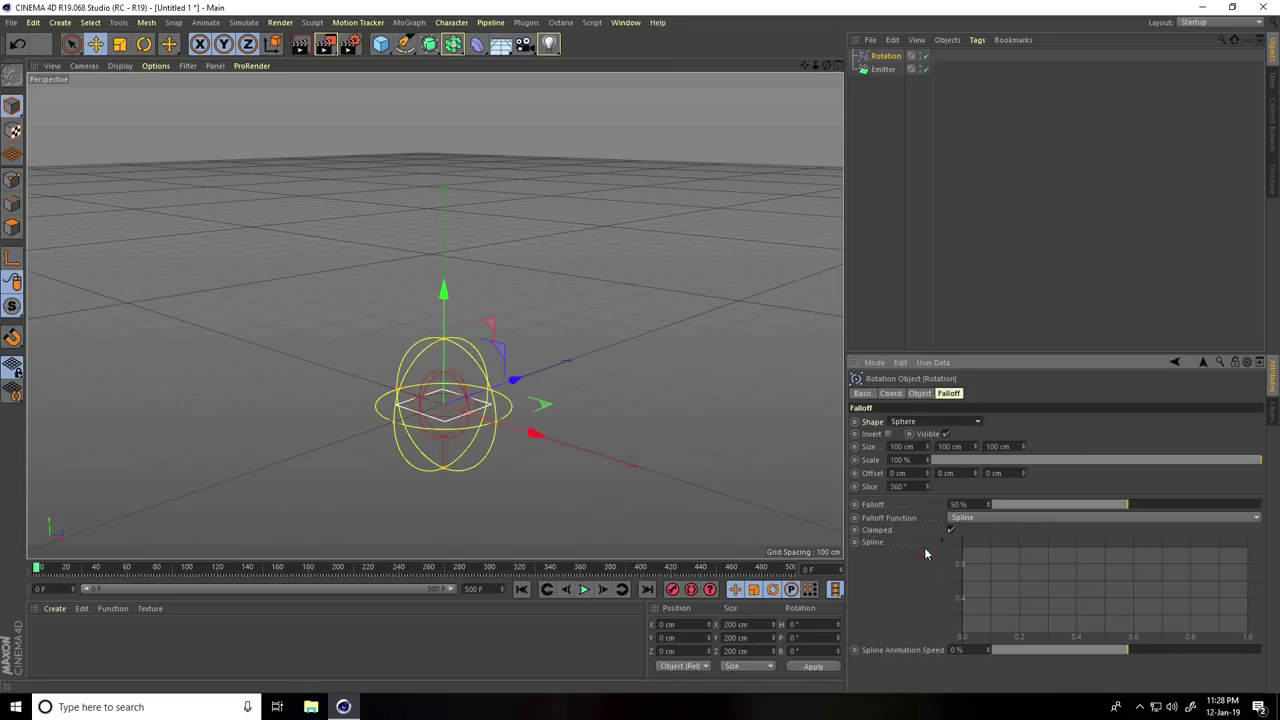
Step: Pitch the Rotation modifier to 90° and preview the animation up to frame 170
{"action": "left_click", "coordinate": [585, 589]}
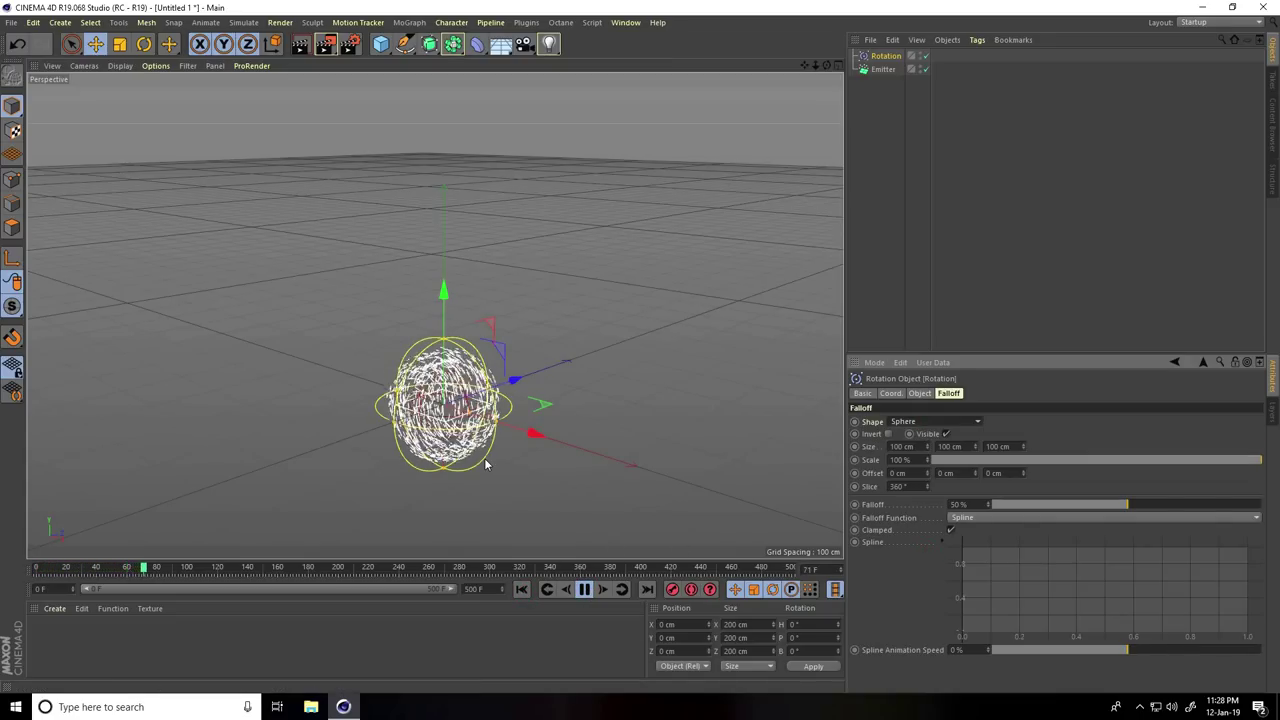
{"action": "left_click", "coordinate": [585, 589]}
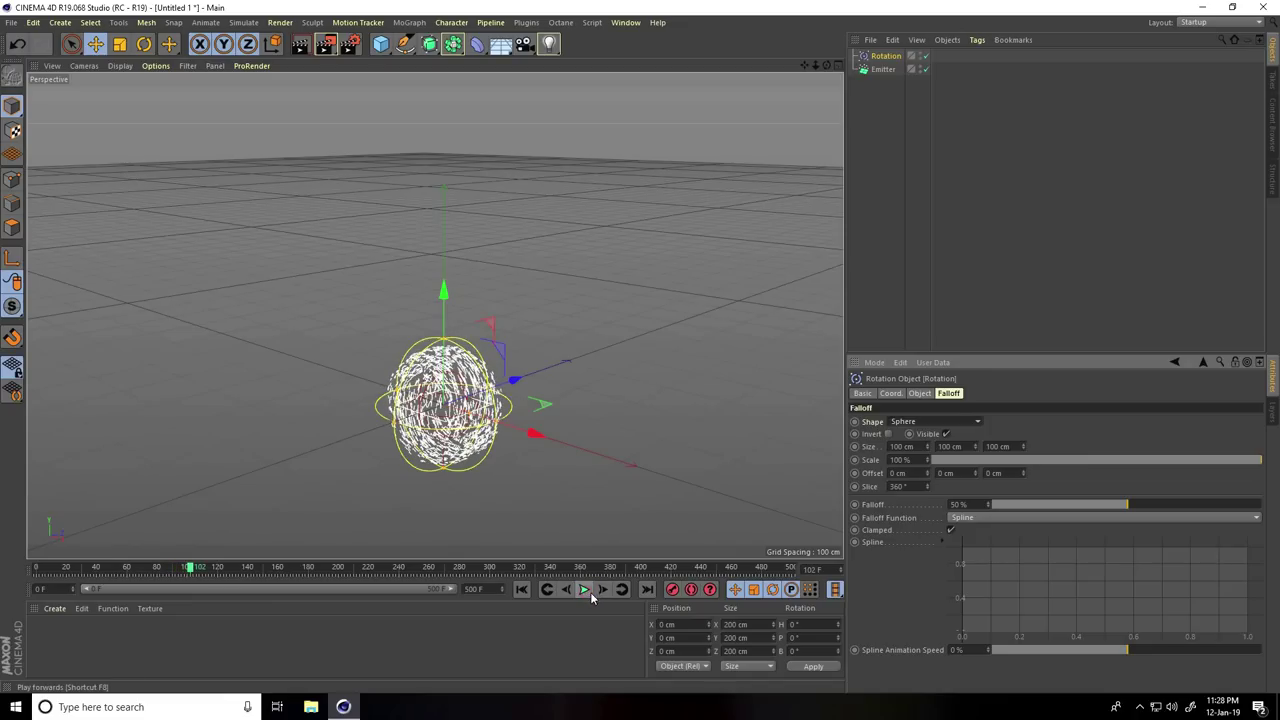
{"action": "left_click", "coordinate": [800, 637]}
{"action": "key", "text": "Return"}
{"action": "left_click", "coordinate": [522, 589]}
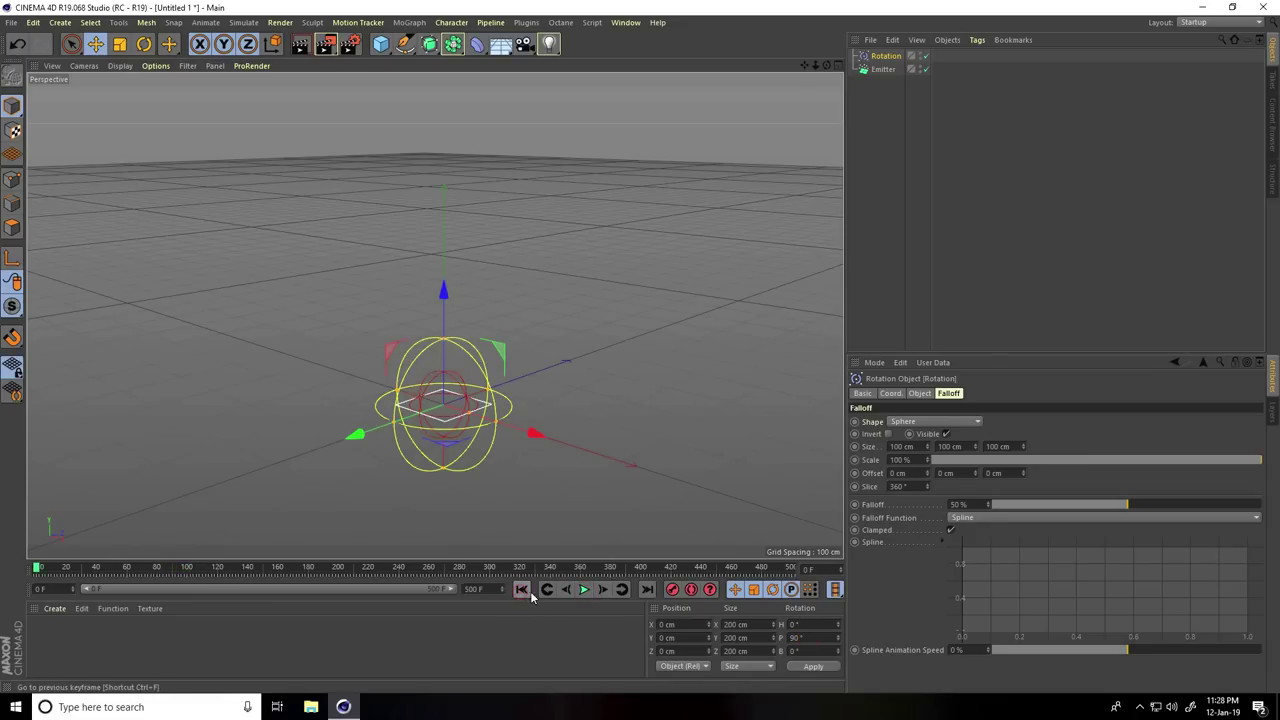
{"action": "left_click", "coordinate": [585, 589]}
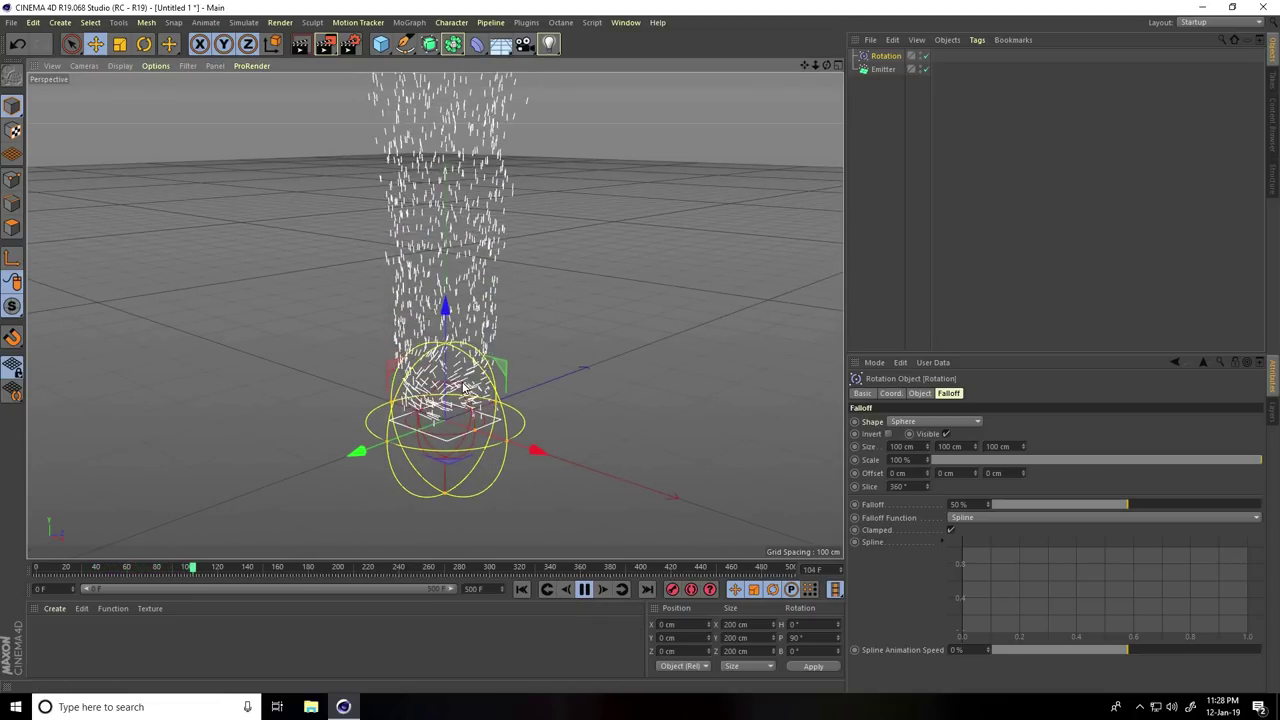
{"action": "left_click", "coordinate": [585, 590]}
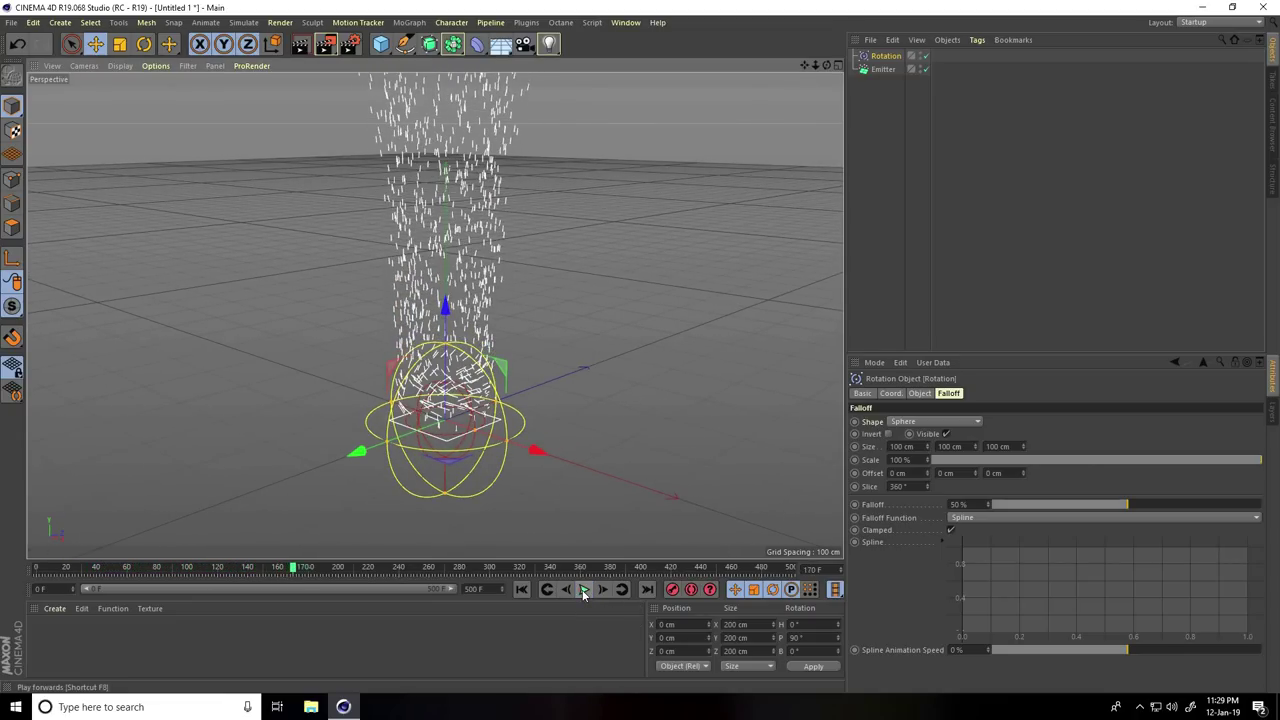
Step: Set the Rotation falloff sphere size to 250 cm on X, Y and Z
{"action": "left_click", "coordinate": [899, 446]}
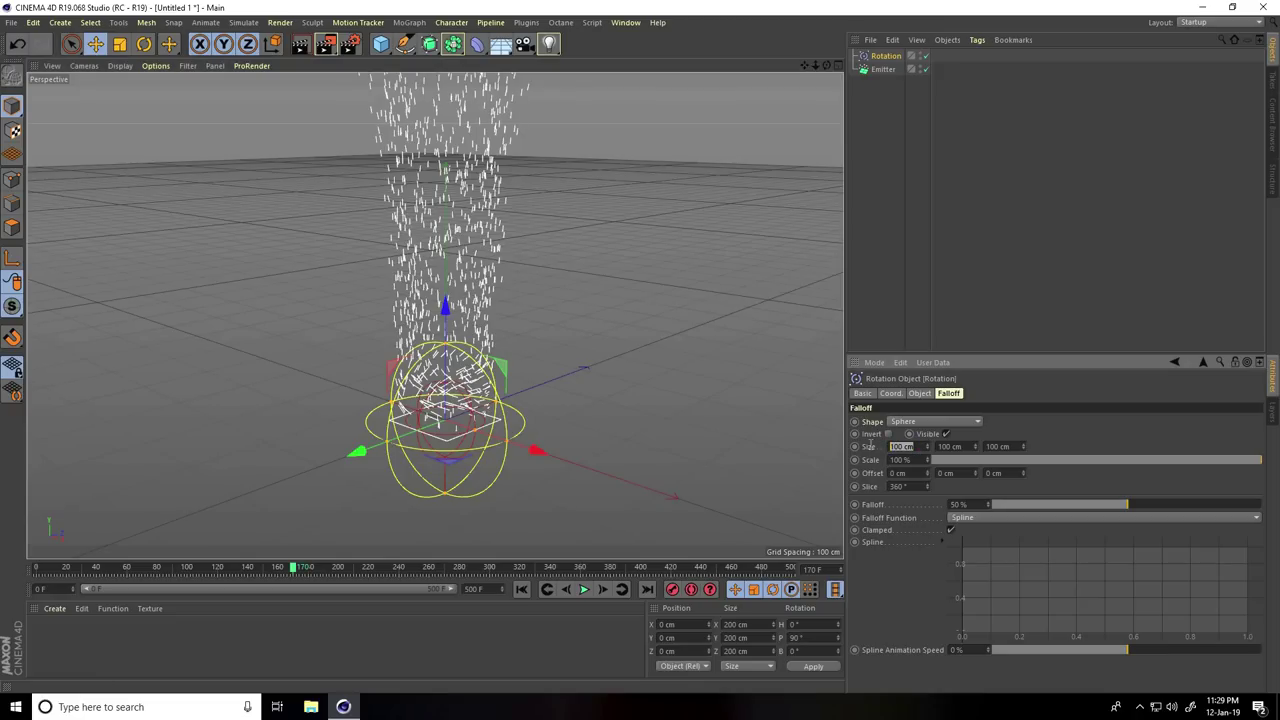
{"action": "type", "text": "250"}
{"action": "key", "text": "Tab"}
{"action": "type", "text": "250"}
{"action": "key", "text": "Tab"}
{"action": "type", "text": "250"}
{"action": "key", "text": "Return"}
Step: Raise the Rotation modifier to Y 93.833 cm and replay until frame 207
{"action": "left_click_drag", "start_coordinate": [453, 317], "coordinate": [449, 450]}
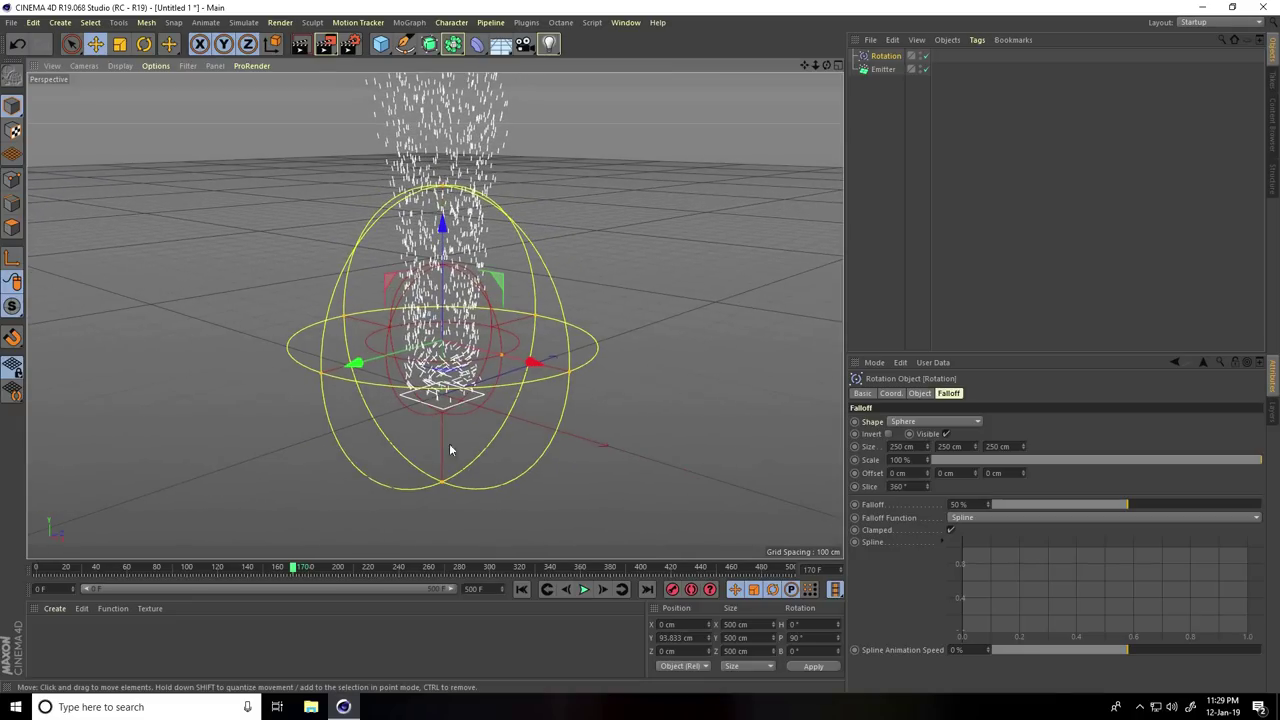
{"action": "left_click", "coordinate": [522, 589]}
{"action": "left_click", "coordinate": [584, 589]}
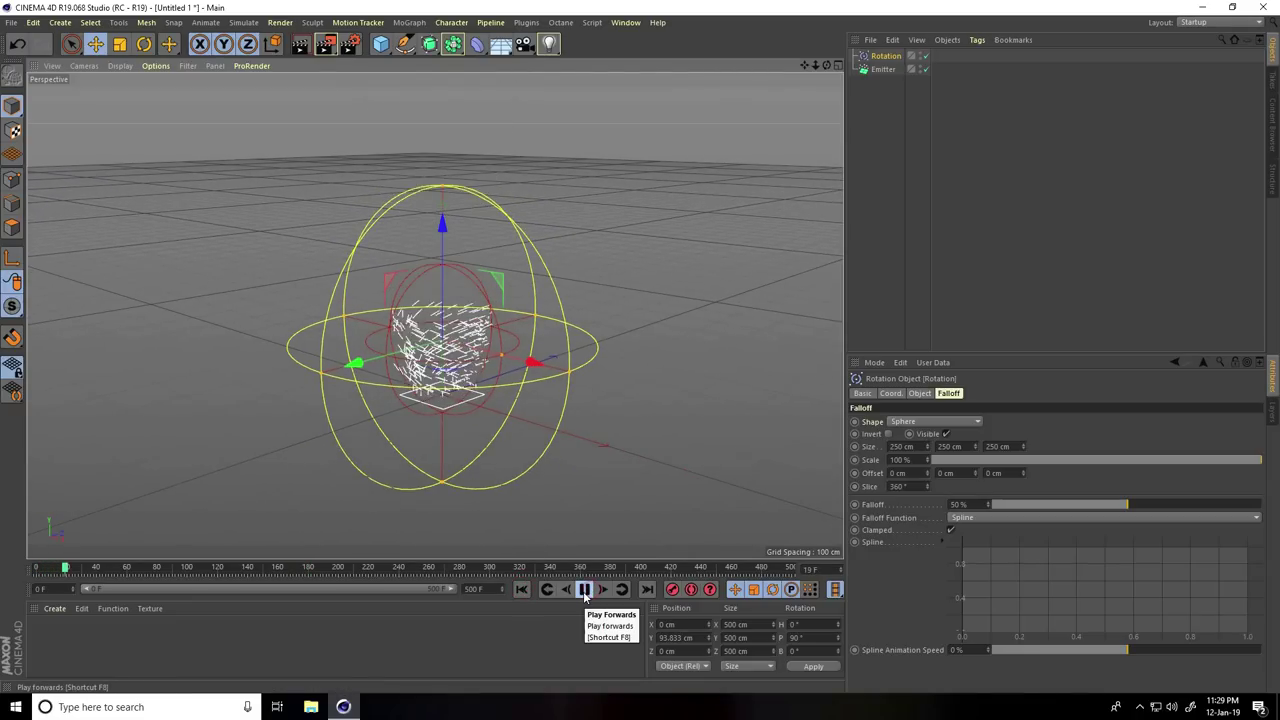
{"action": "scroll", "coordinate": [480, 477], "scroll_direction": "down", "scroll_amount": 1}
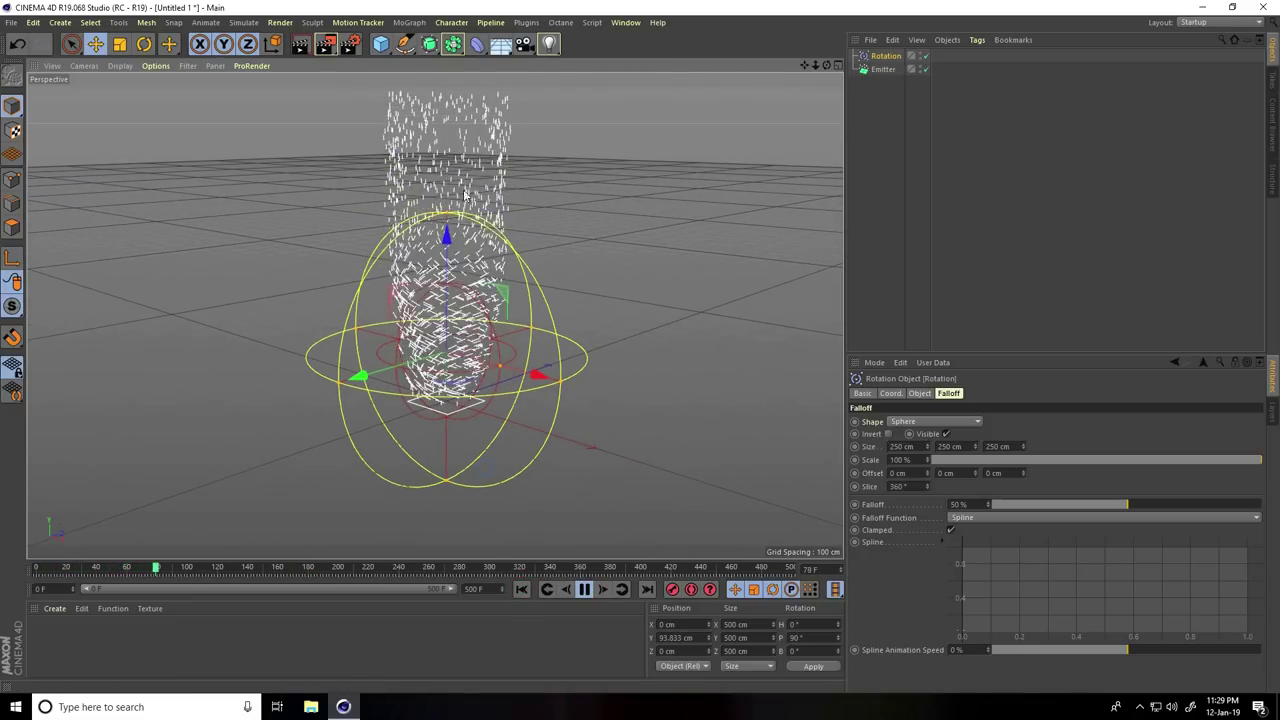
{"action": "scroll", "coordinate": [464, 195], "scroll_direction": "up", "scroll_amount": 1}
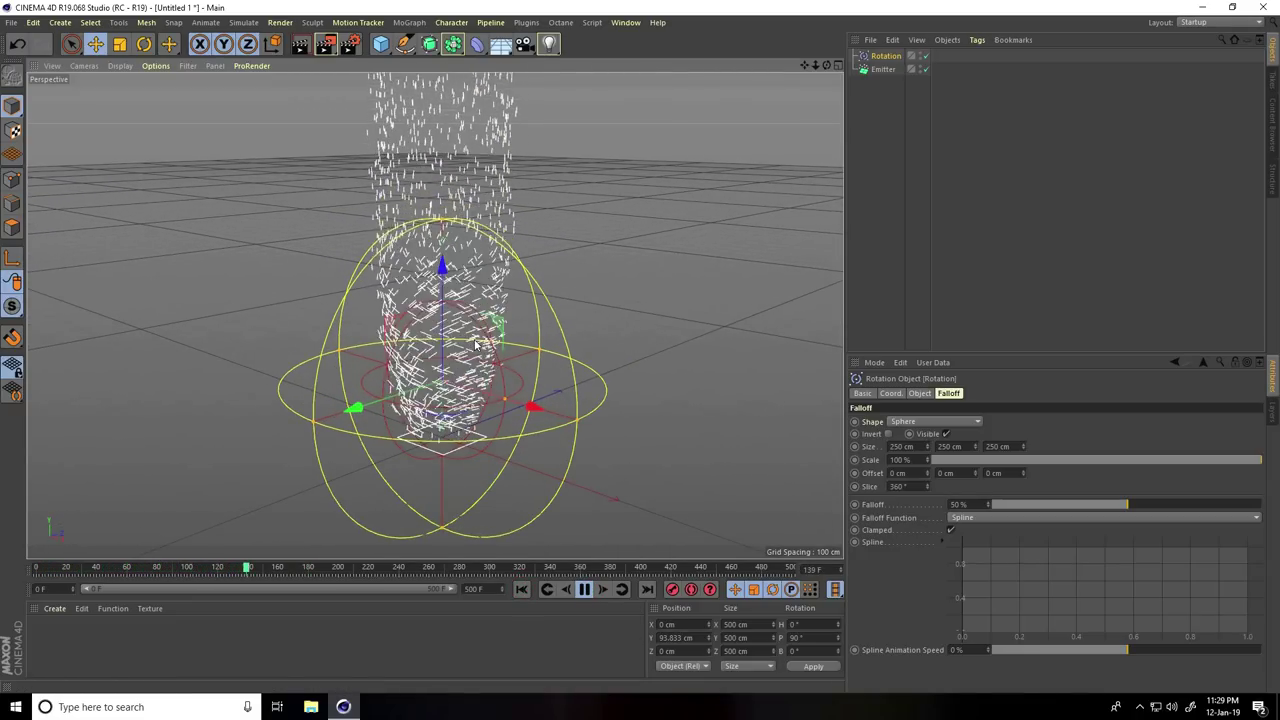
{"action": "left_click", "coordinate": [585, 590]}
{"action": "scroll", "coordinate": [518, 350], "scroll_direction": "down", "scroll_amount": 3}
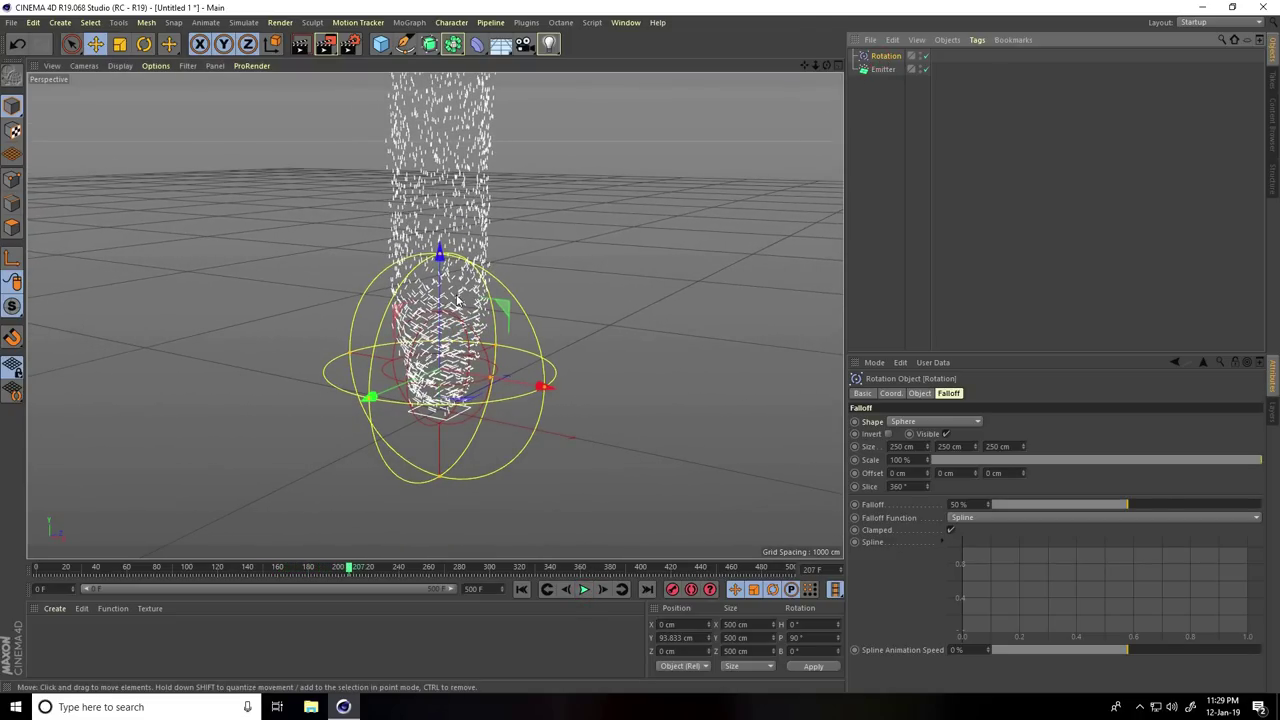
Step: Paste a copy of the Rotation modifier as Rotation.1 and move it up the column
{"action": "left_click", "coordinate": [892, 40]}
{"action": "left_click", "coordinate": [892, 40]}
{"action": "left_click", "coordinate": [892, 40]}
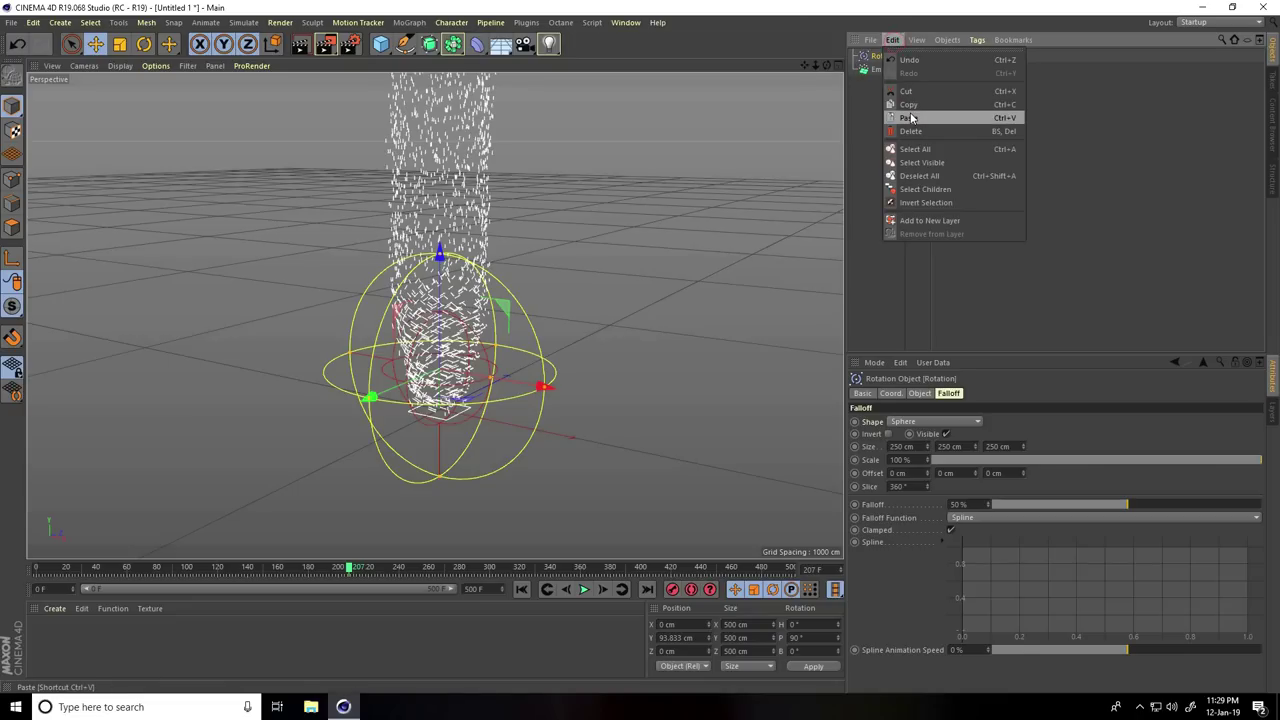
{"action": "left_click", "coordinate": [908, 117]}
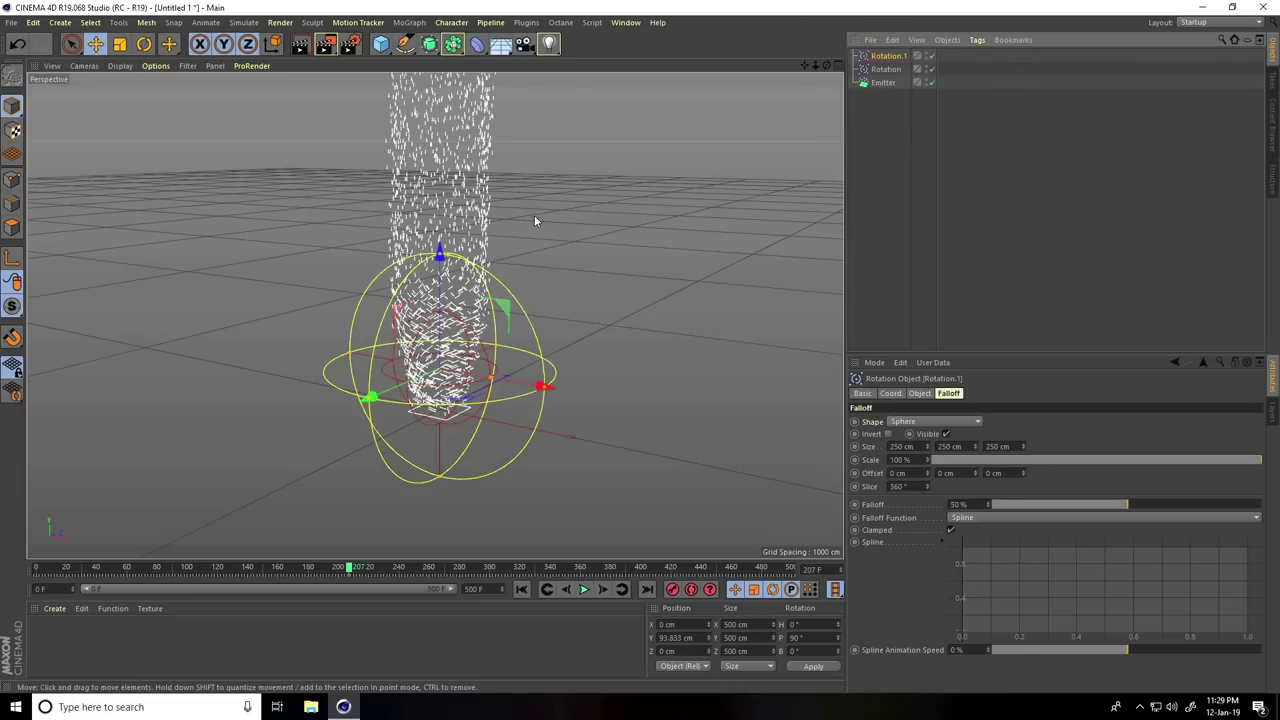
{"action": "left_click_drag", "start_coordinate": [458, 278], "coordinate": [457, 145]}
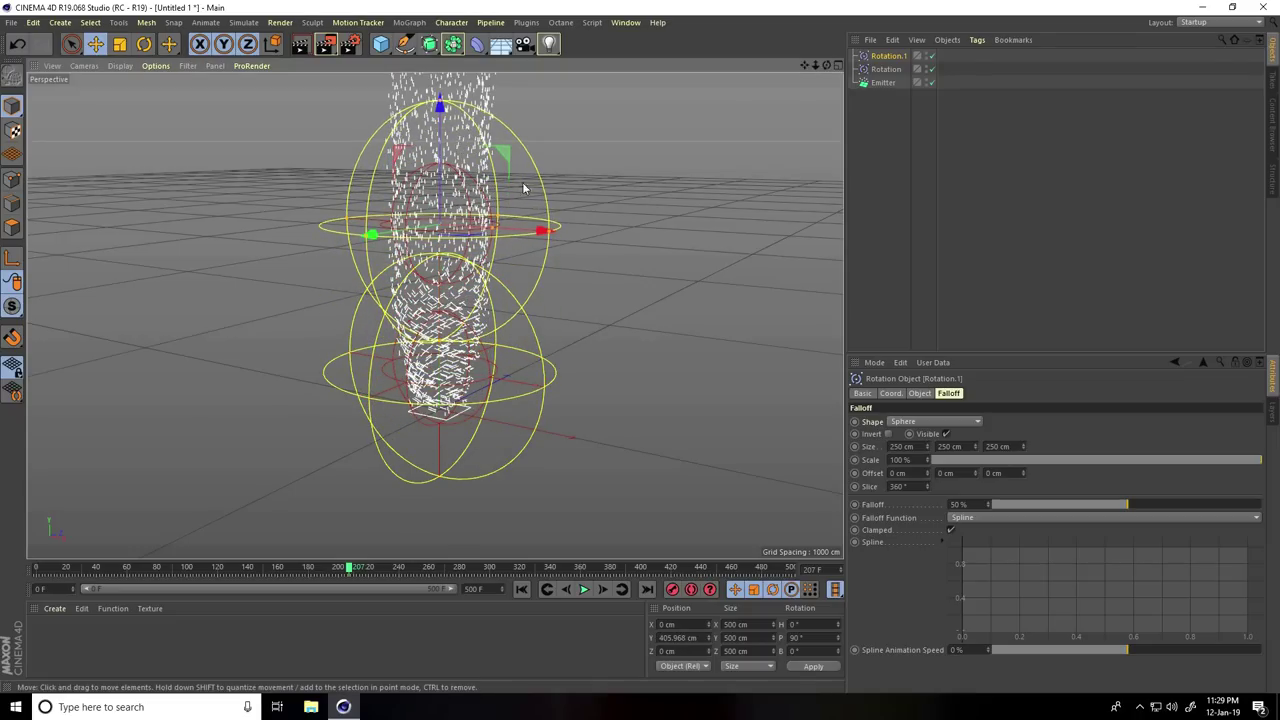
Step: Set Rotation.1's falloff size to 400 cm on all three axes
{"action": "left_click_drag", "start_coordinate": [918, 447], "coordinate": [870, 447]}
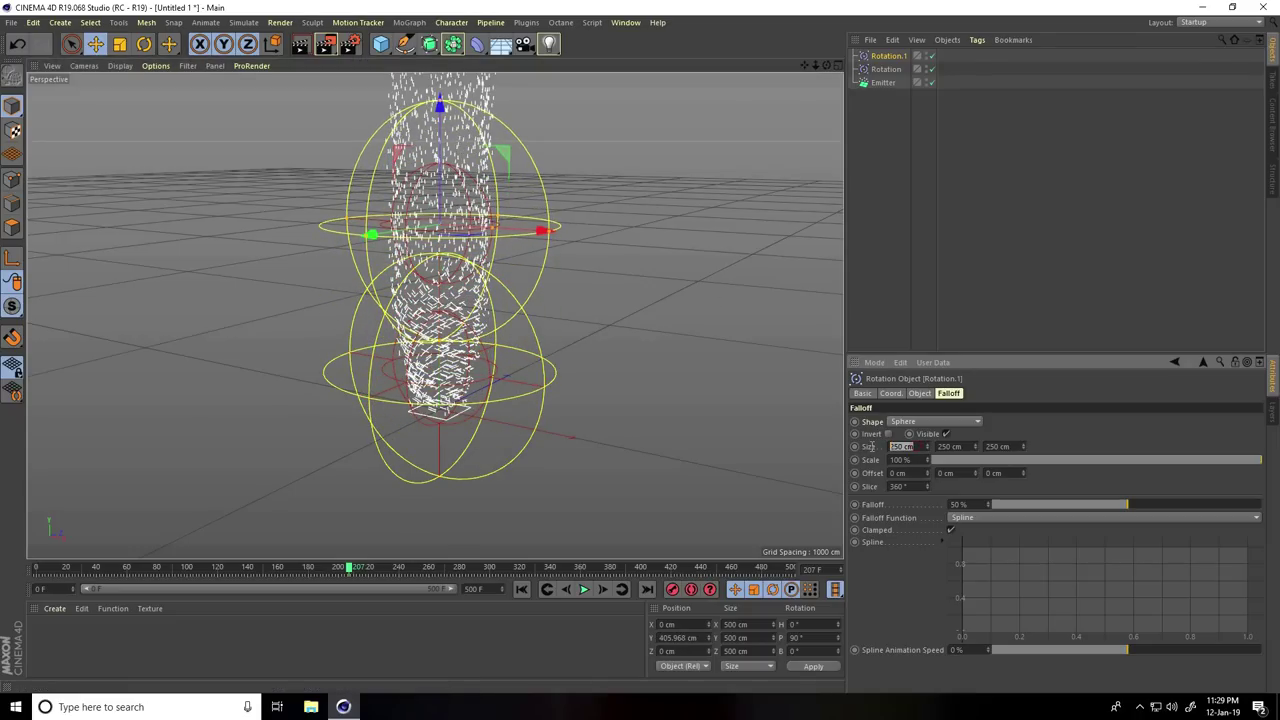
{"action": "type", "text": "400"}
{"action": "key", "text": "Tab"}
{"action": "type", "text": "400"}
{"action": "key", "text": "Tab"}
{"action": "type", "text": "400"}
{"action": "key", "text": "Return"}
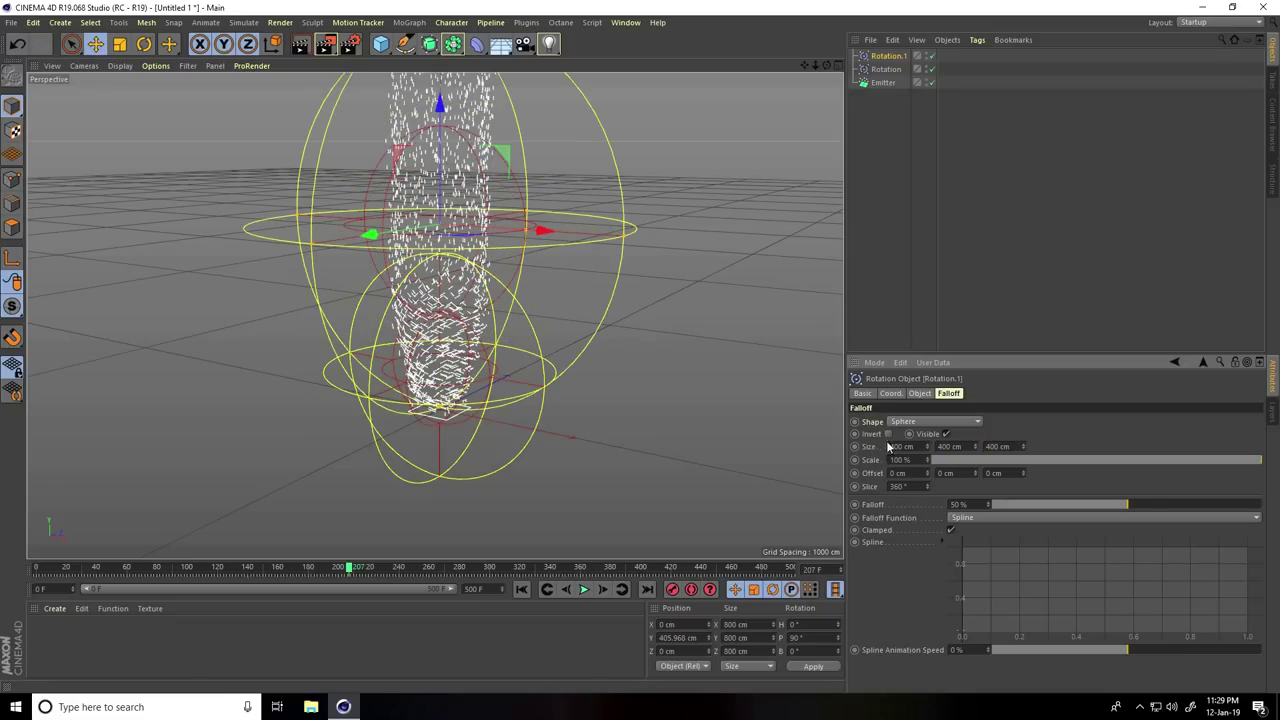
Step: Raise Rotation.1 to Y 485.172 cm and replay the simulation from the start
{"action": "left_click_drag", "start_coordinate": [442, 136], "coordinate": [443, 95]}
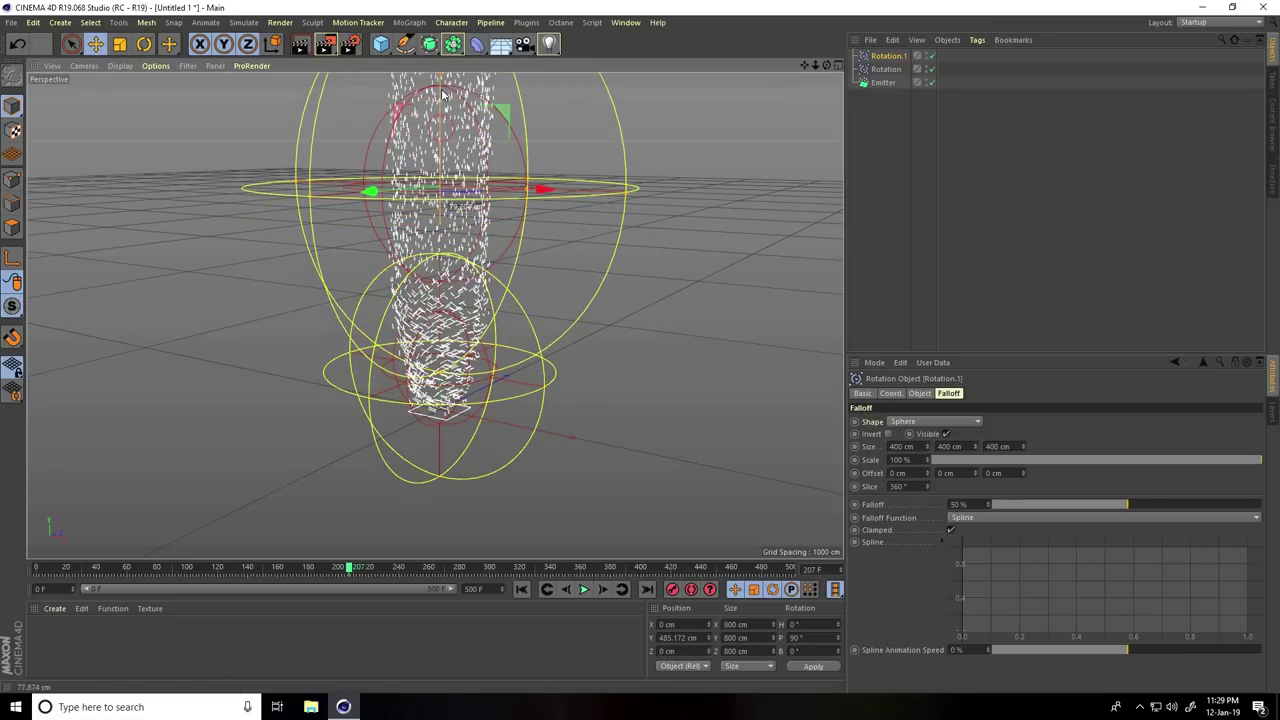
{"action": "left_click_drag", "start_coordinate": [482, 479], "coordinate": [466, 462], "text": "alt"}
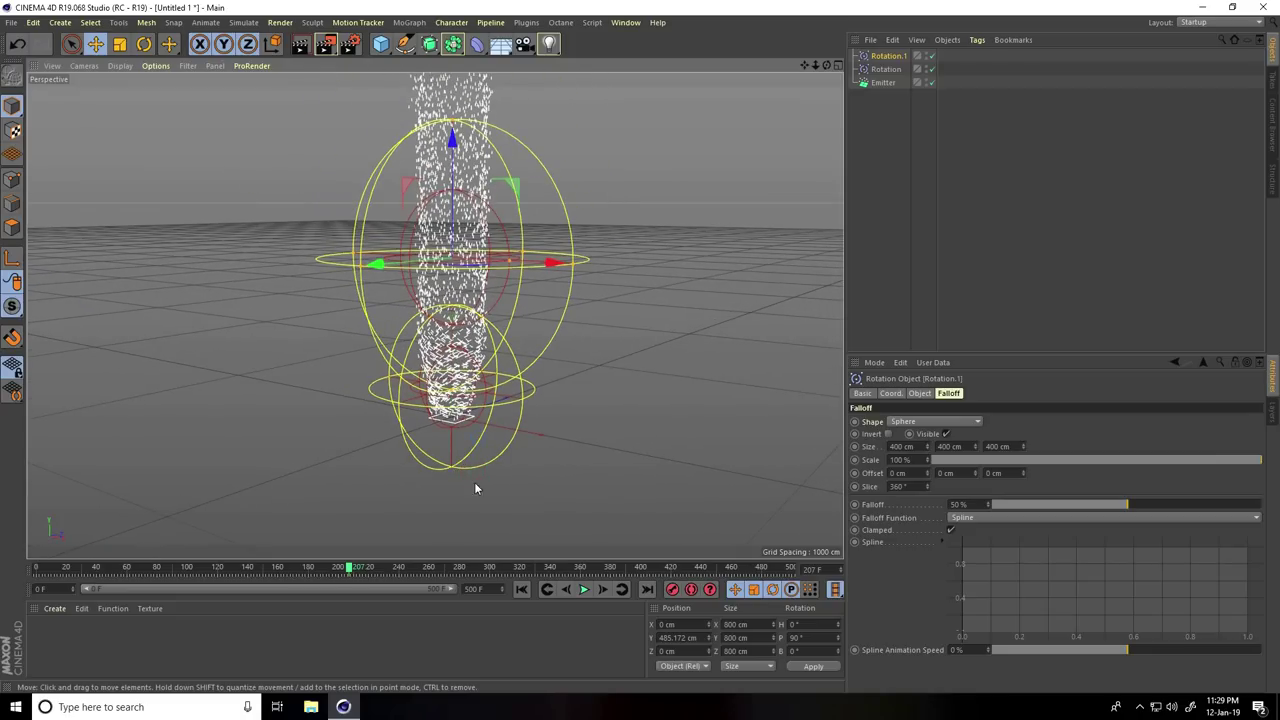
{"action": "left_click", "coordinate": [521, 589]}
{"action": "left_click", "coordinate": [585, 589]}
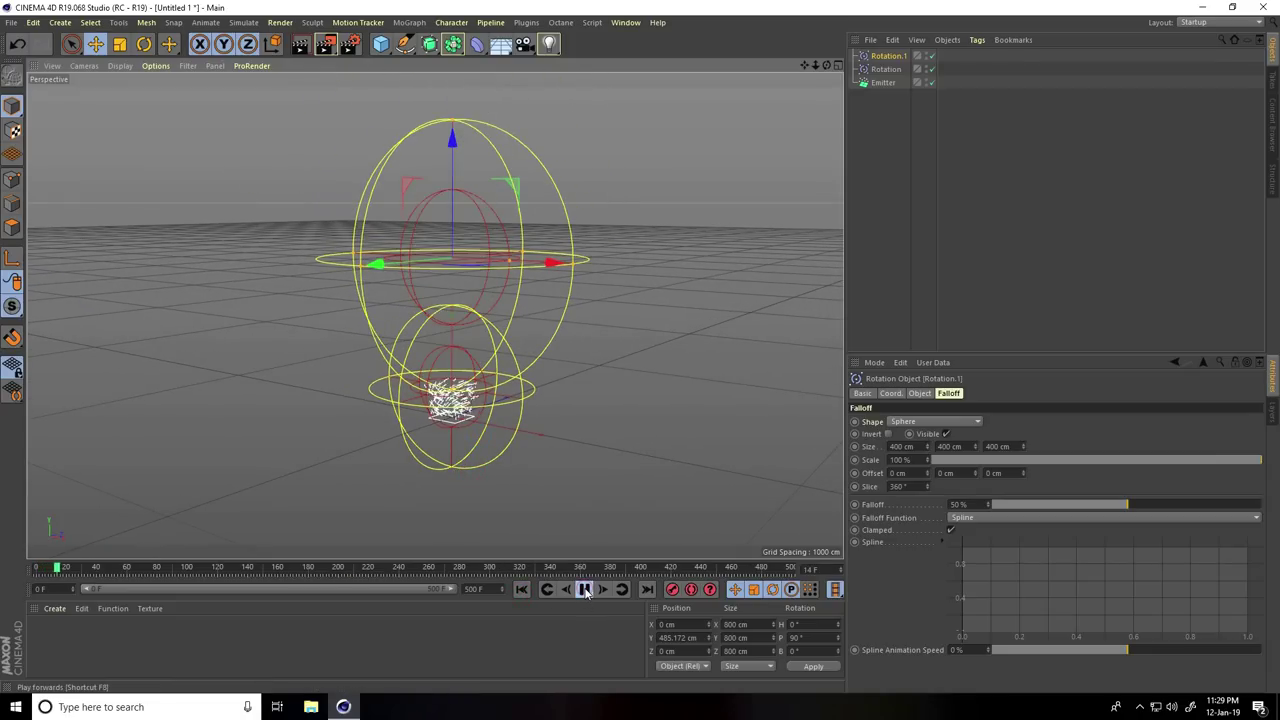
Step: Replay the simulation from frame 0 and stop it to inspect the tornado
{"action": "left_click", "coordinate": [585, 589]}
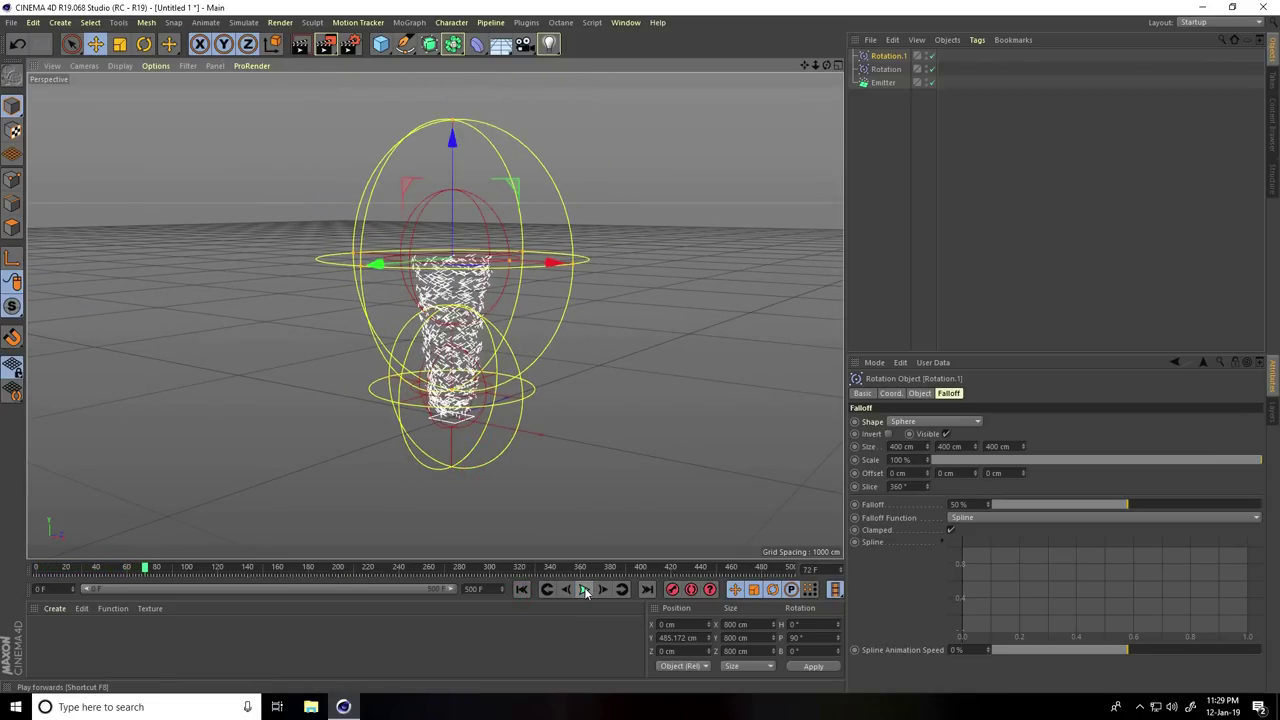
{"action": "left_click", "coordinate": [521, 589]}
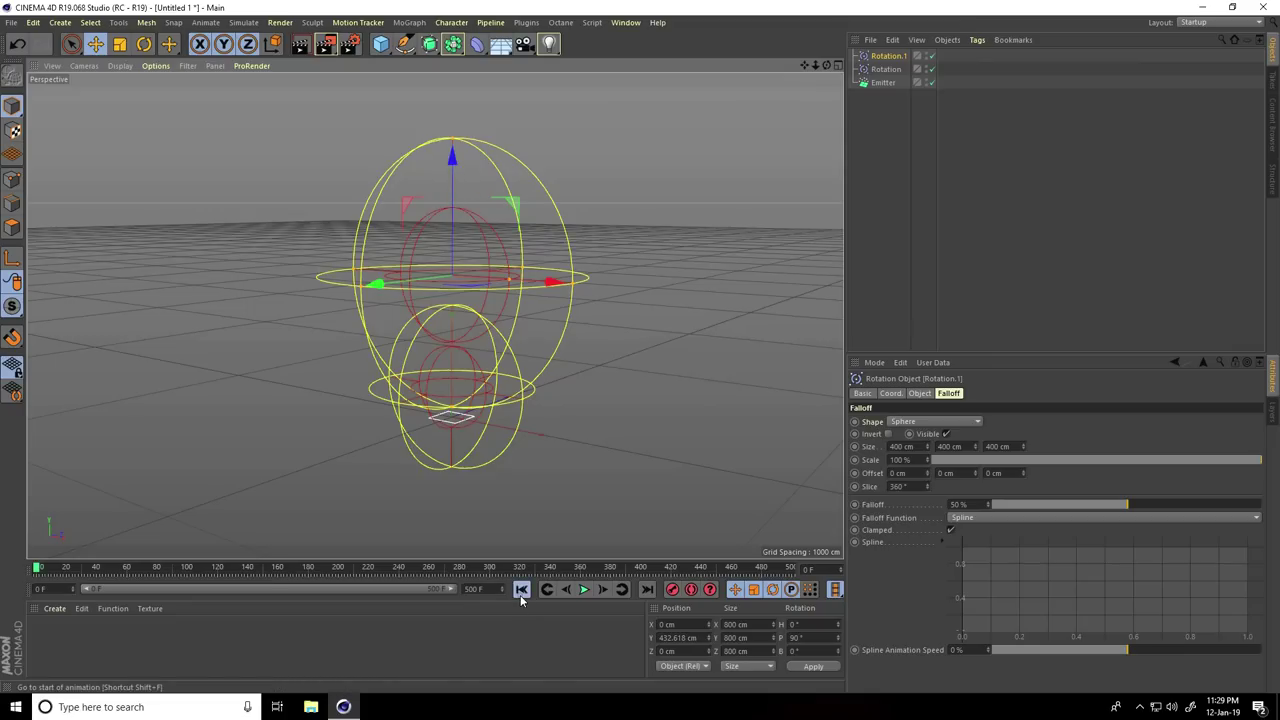
{"action": "left_click", "coordinate": [583, 589]}
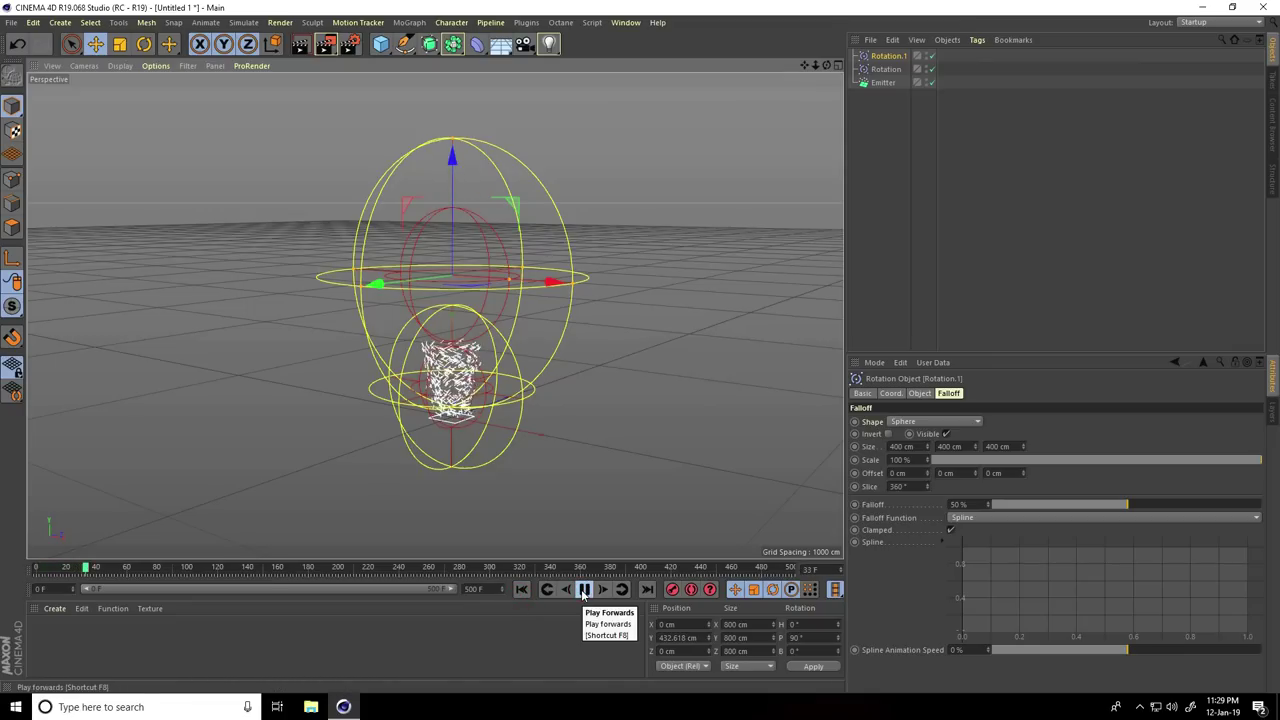
{"action": "scroll", "coordinate": [480, 322], "scroll_direction": "up", "scroll_amount": 3}
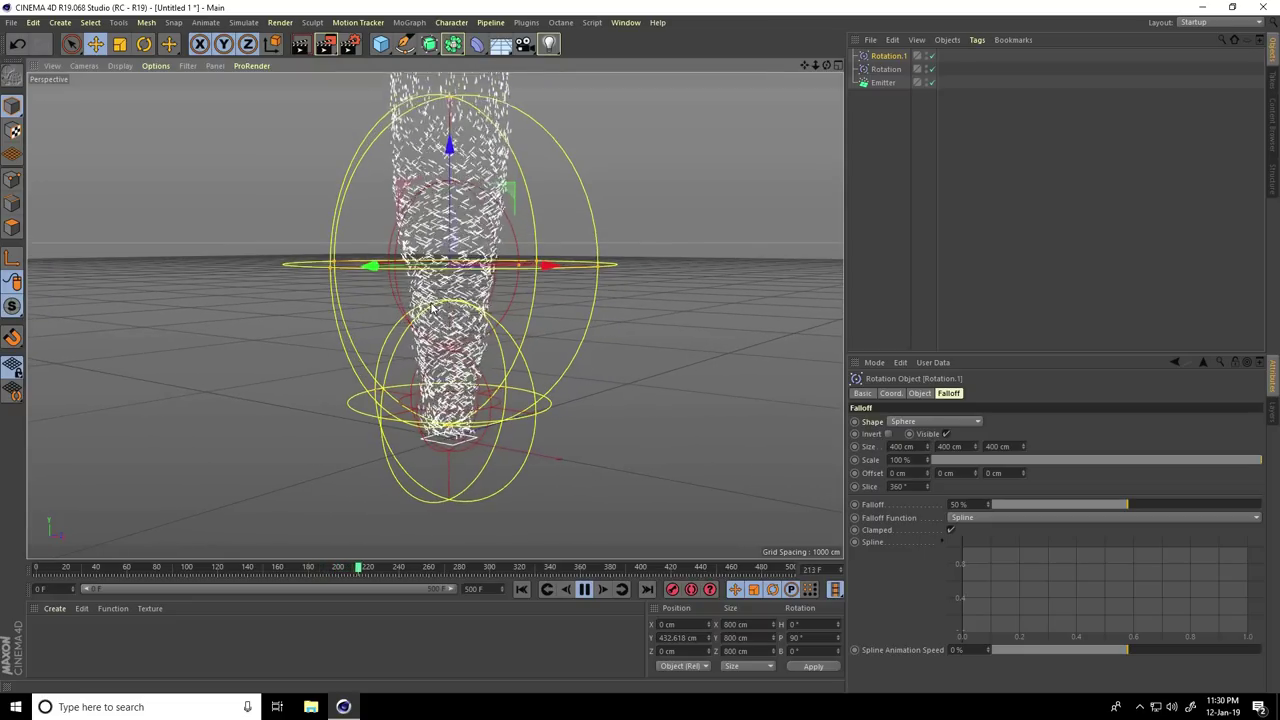
{"action": "key", "text": "F8"}
Step: Lower Rotation.1 to Y 408.483 cm and replay the simulation until frame 286
{"action": "left_click_drag", "start_coordinate": [449, 160], "coordinate": [449, 171]}
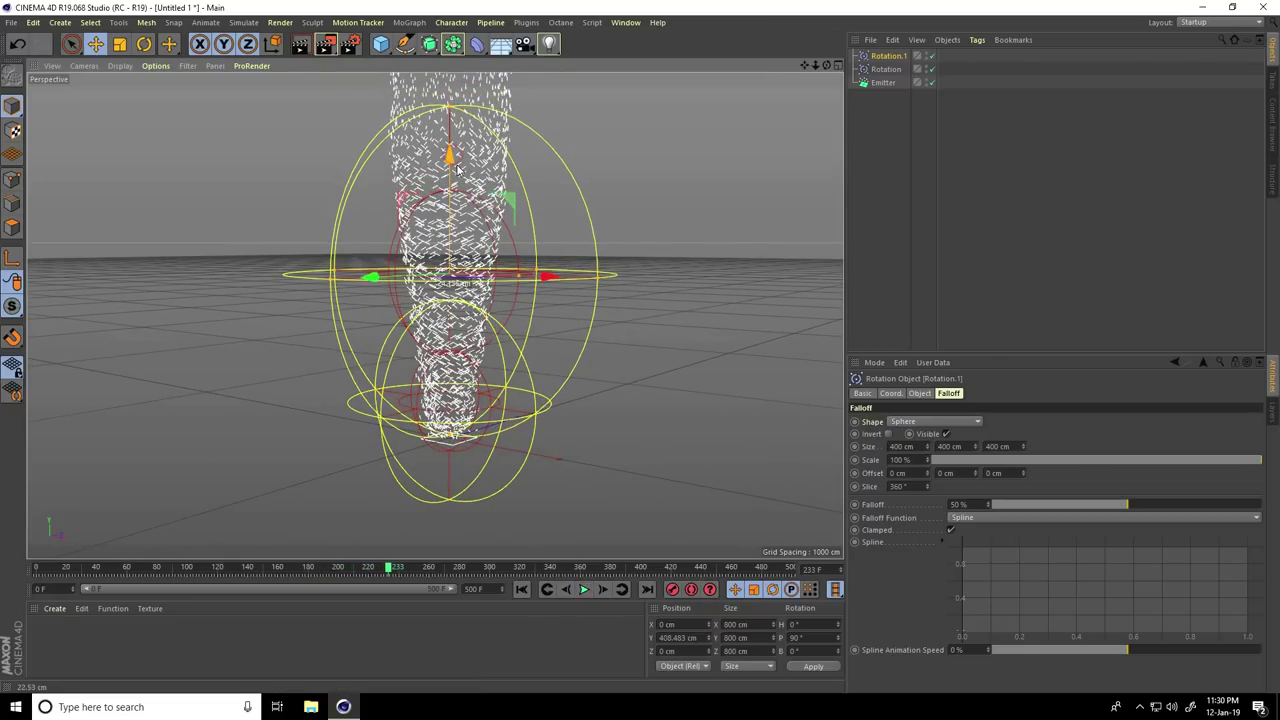
{"action": "left_click", "coordinate": [522, 589]}
{"action": "left_click", "coordinate": [584, 589]}
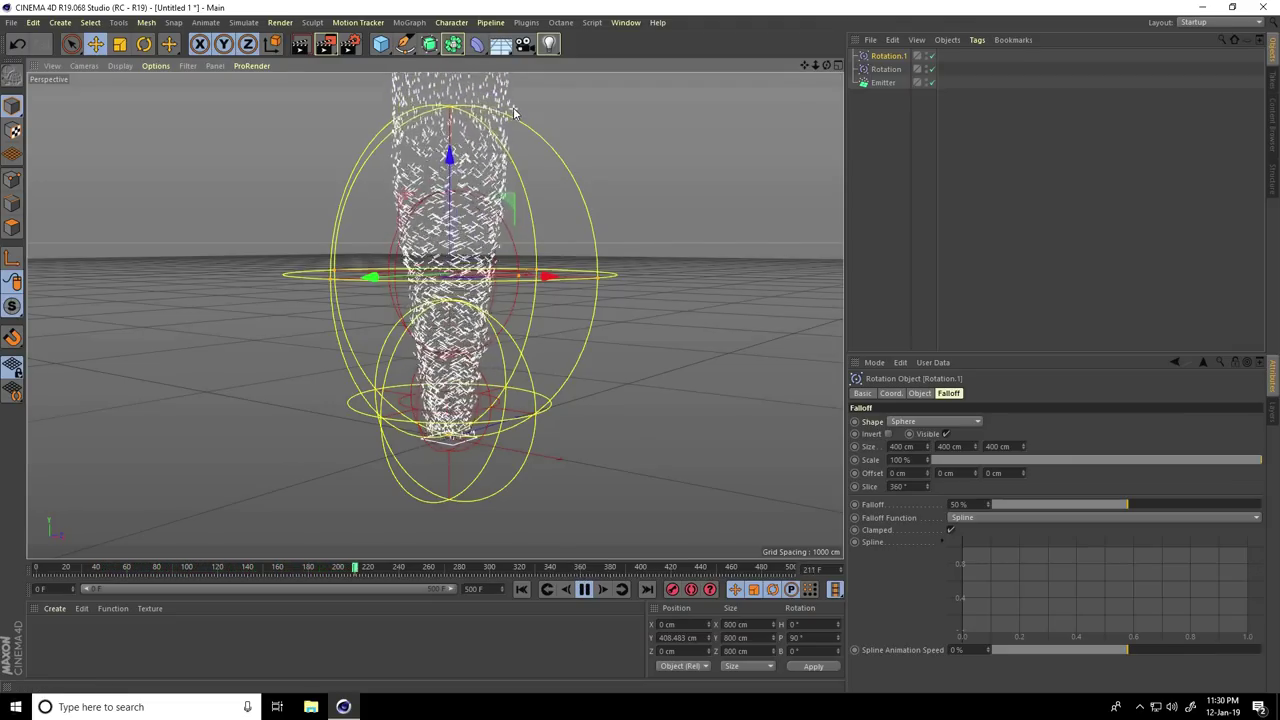
{"action": "left_click", "coordinate": [585, 591]}
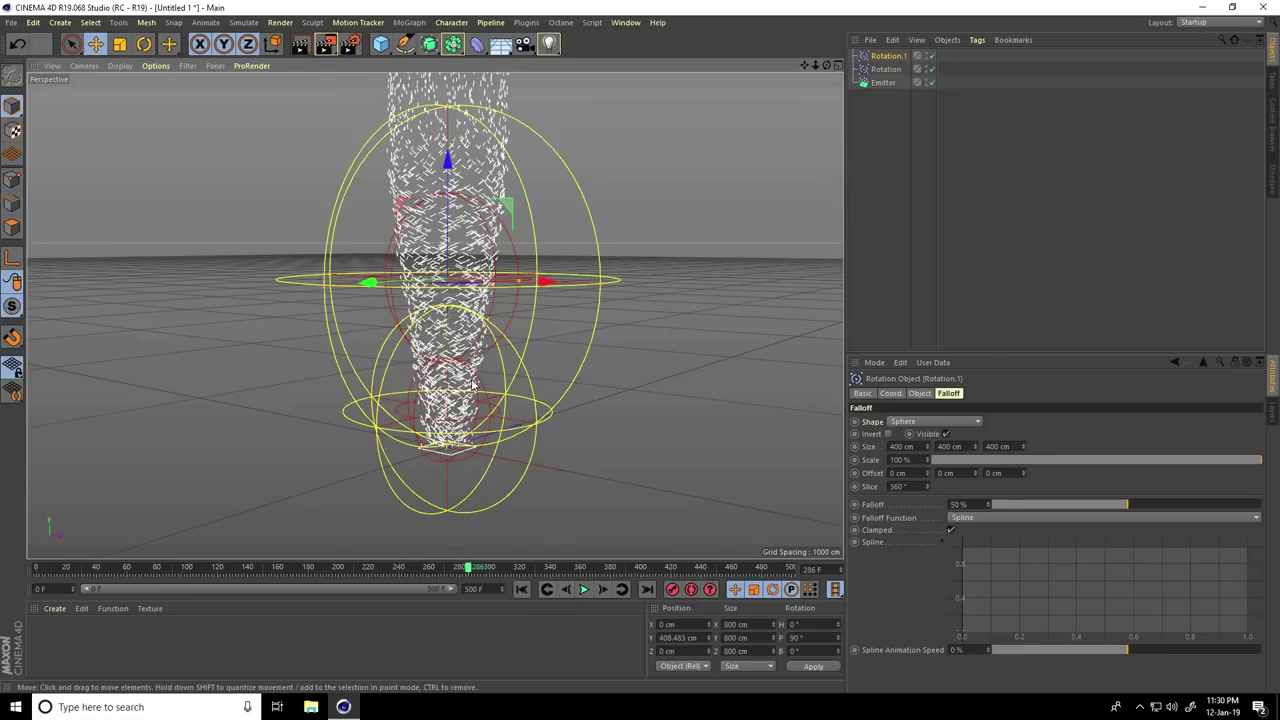
Step: Add an Attractor particle modifier, strength 500, with a Sphere falloff shape
{"action": "left_click", "coordinate": [245, 23]}
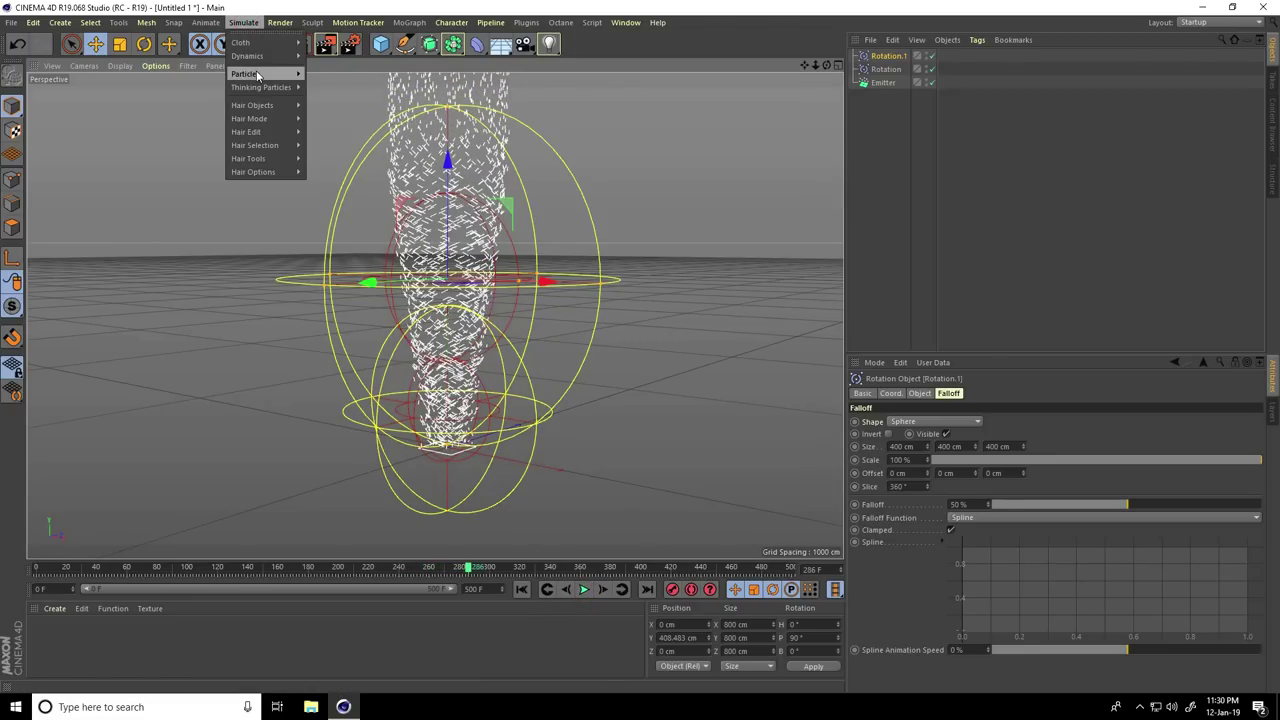
{"action": "mouse_move", "coordinate": [270, 74]}
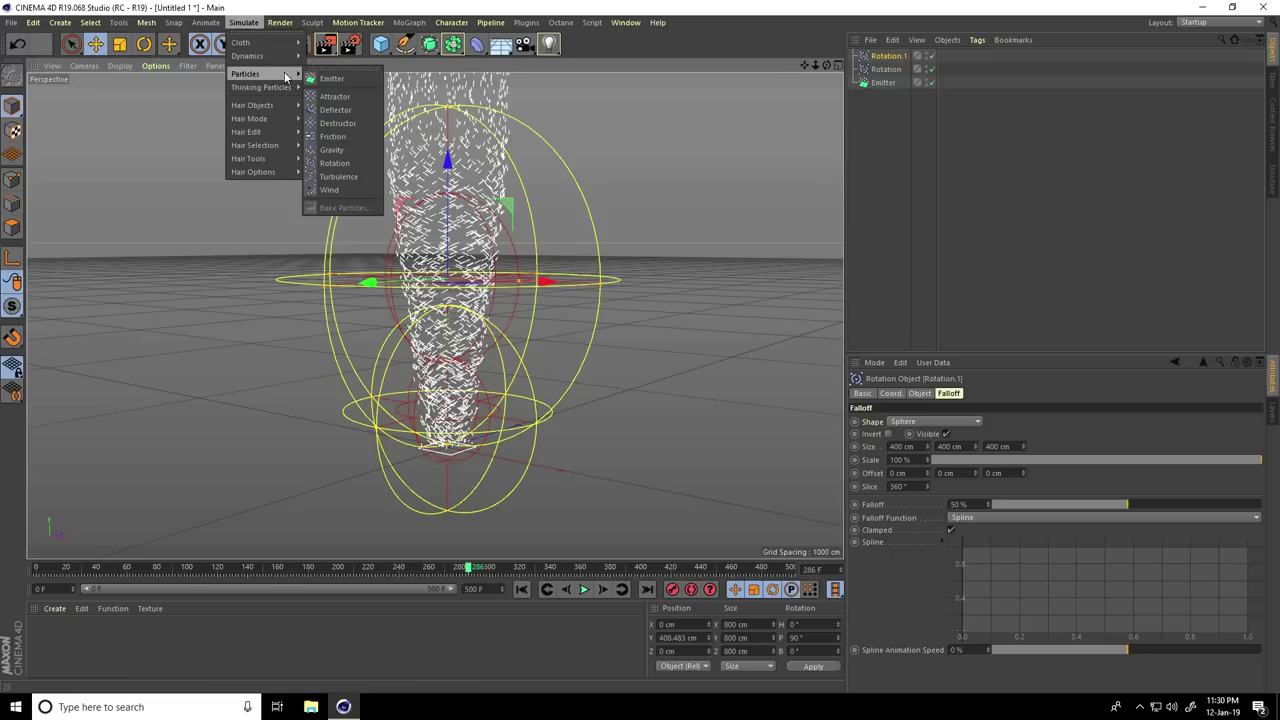
{"action": "left_click", "coordinate": [349, 98]}
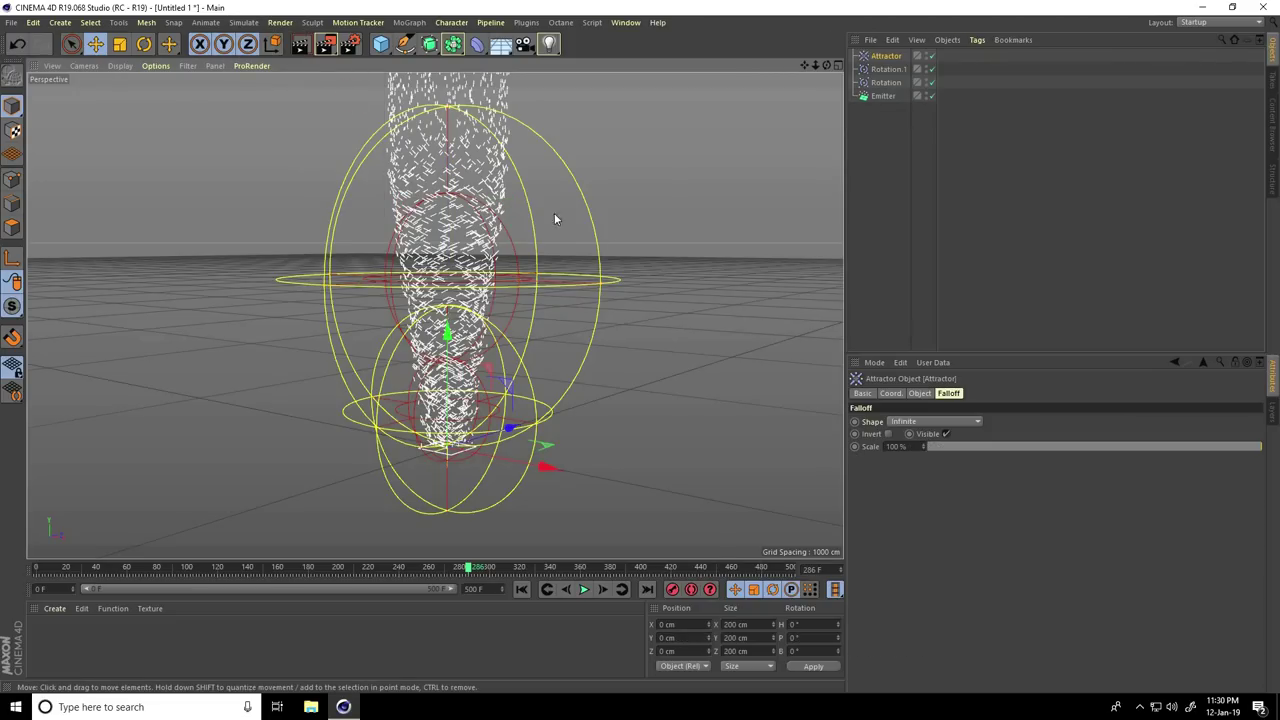
{"action": "left_click", "coordinate": [920, 393]}
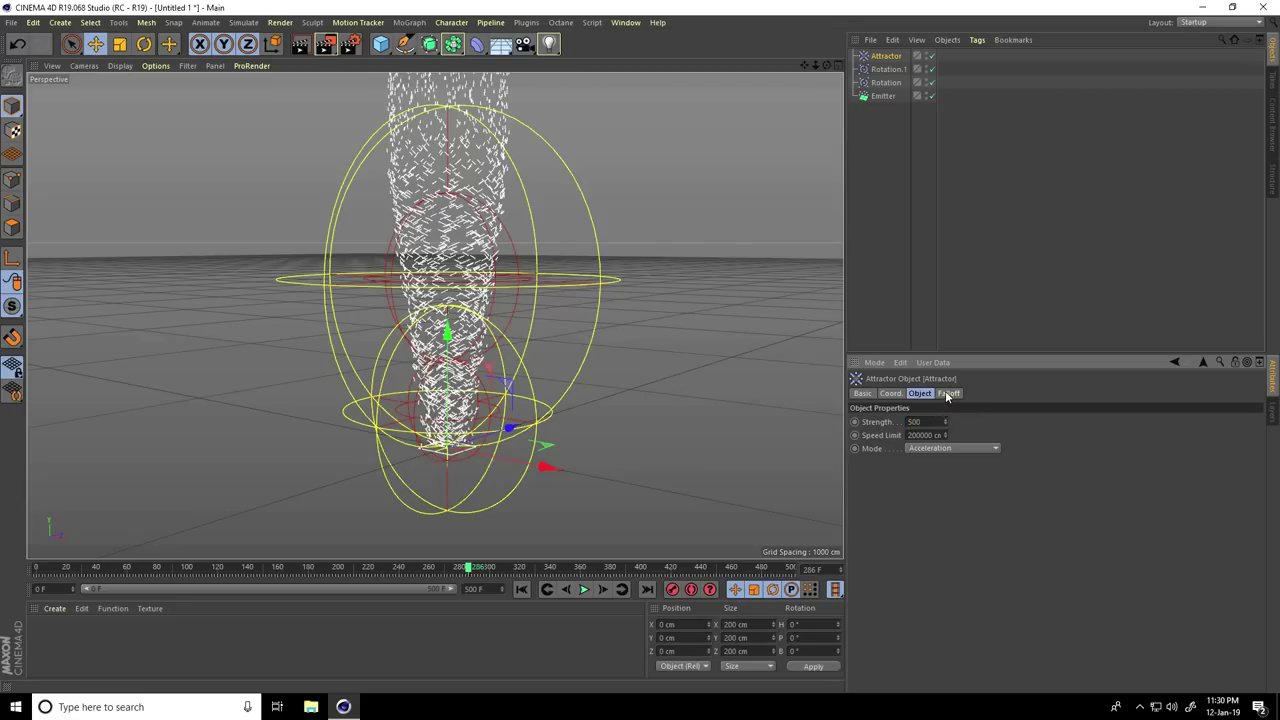
{"action": "left_click", "coordinate": [947, 394]}
{"action": "left_click", "coordinate": [912, 422]}
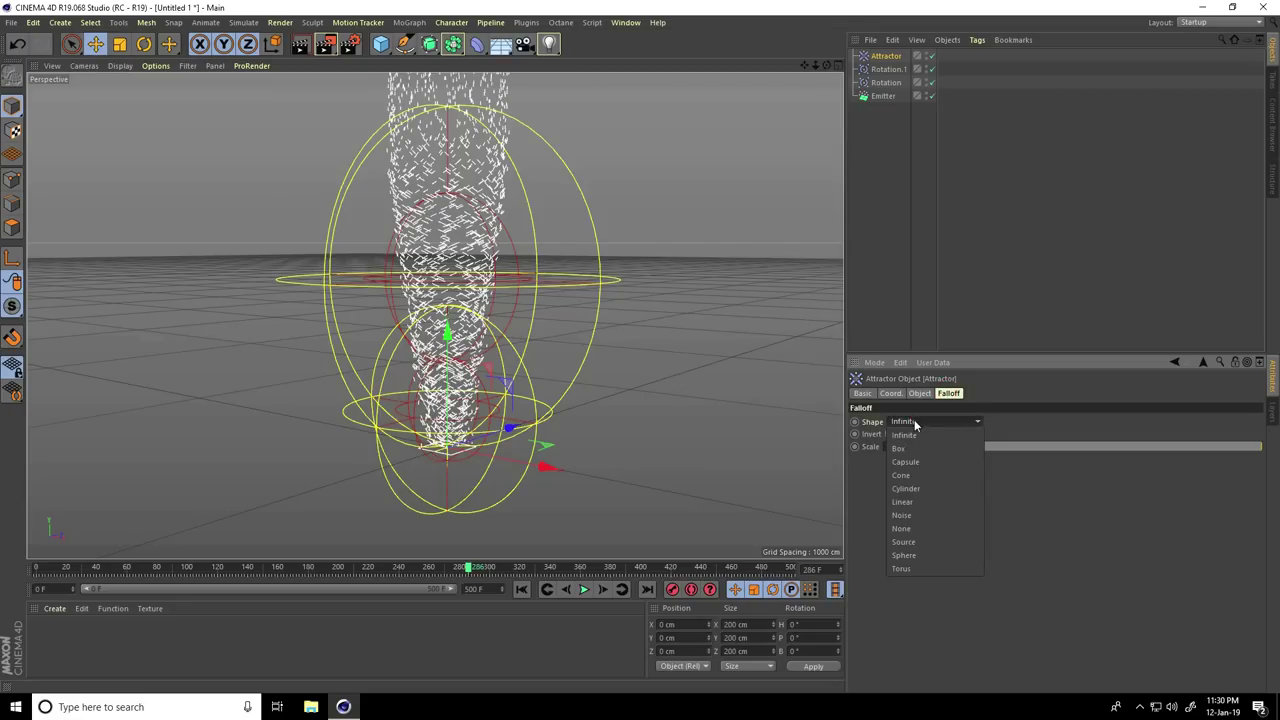
{"action": "left_click", "coordinate": [923, 556]}
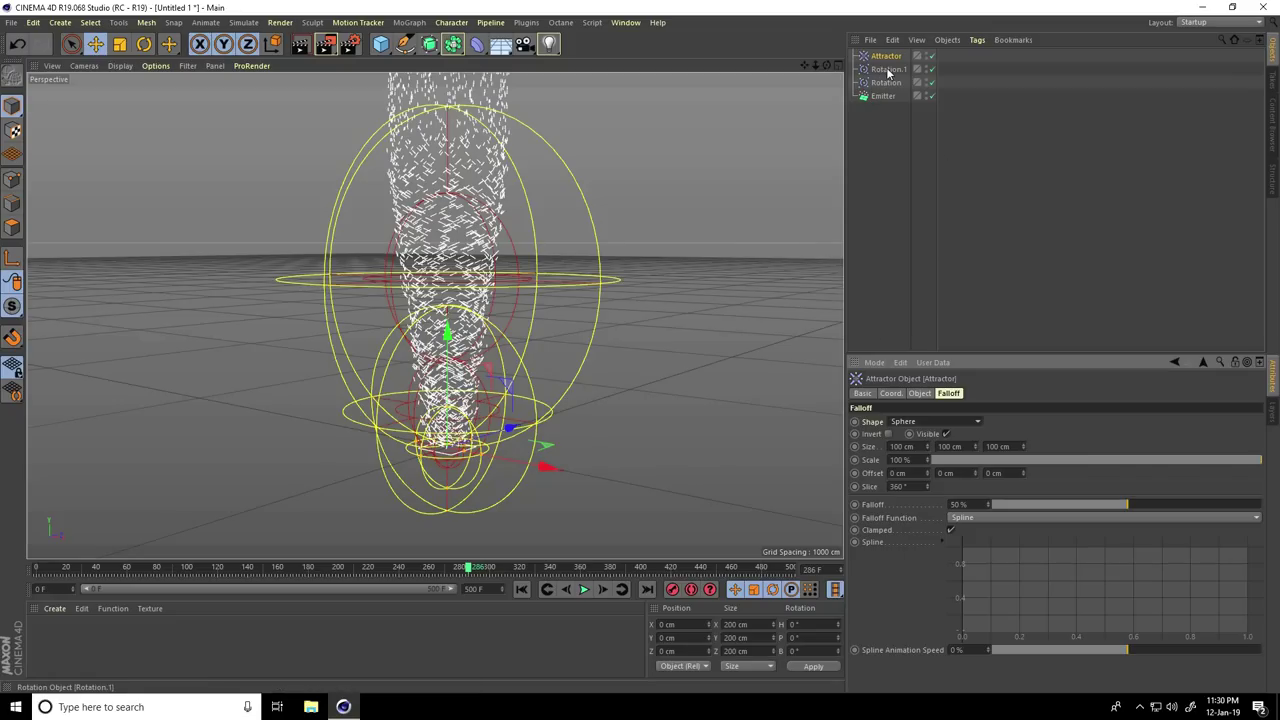
Step: Disable Rotation.1 and Rotation, then set the Attractor's falloff size to 200 cm on every axis
{"action": "left_click", "coordinate": [929, 69]}
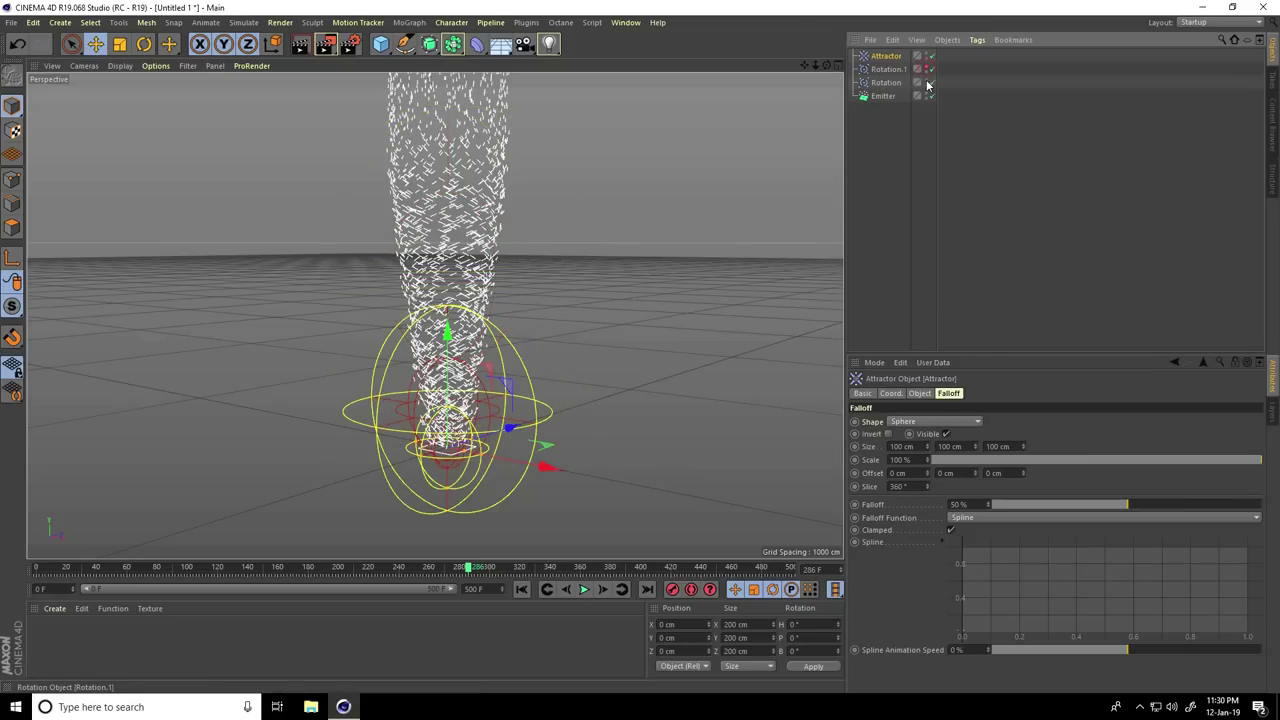
{"action": "left_click", "coordinate": [927, 83]}
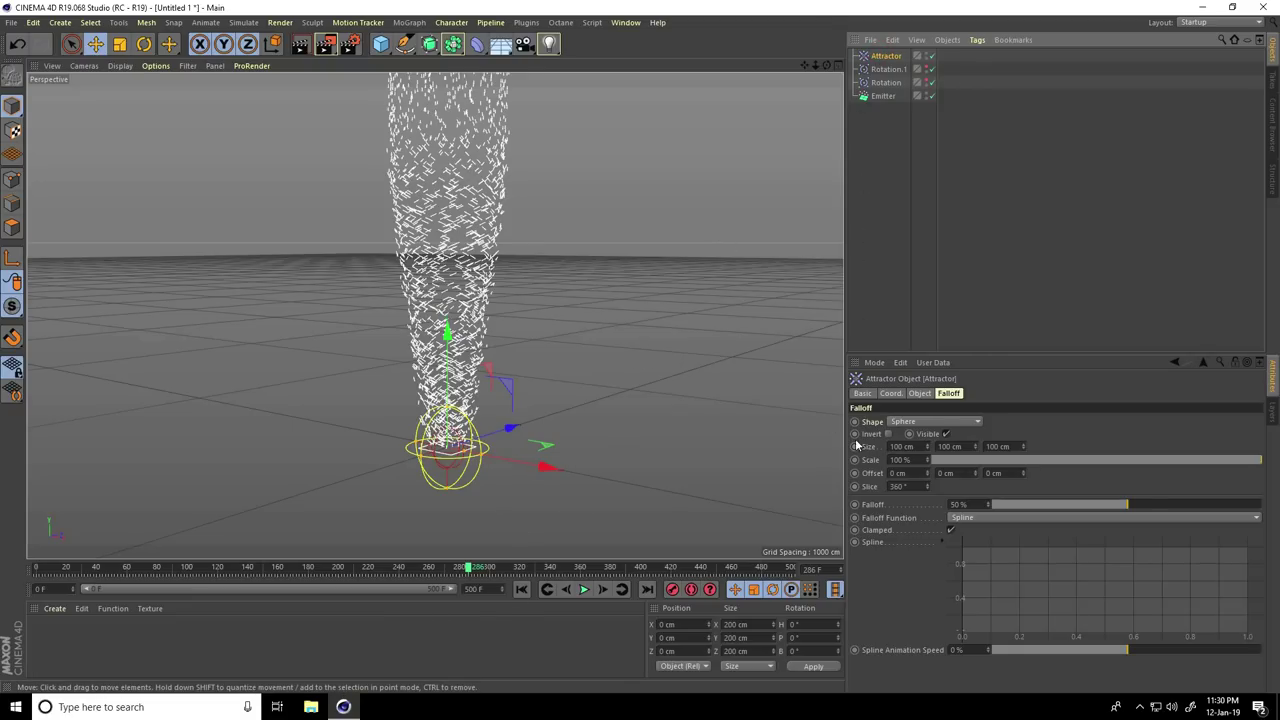
{"action": "left_click", "coordinate": [901, 446]}
{"action": "type", "text": "200"}
{"action": "key", "text": "Tab"}
{"action": "type", "text": "200"}
{"action": "key", "text": "Tab"}
{"action": "type", "text": "200"}
{"action": "key", "text": "Return"}
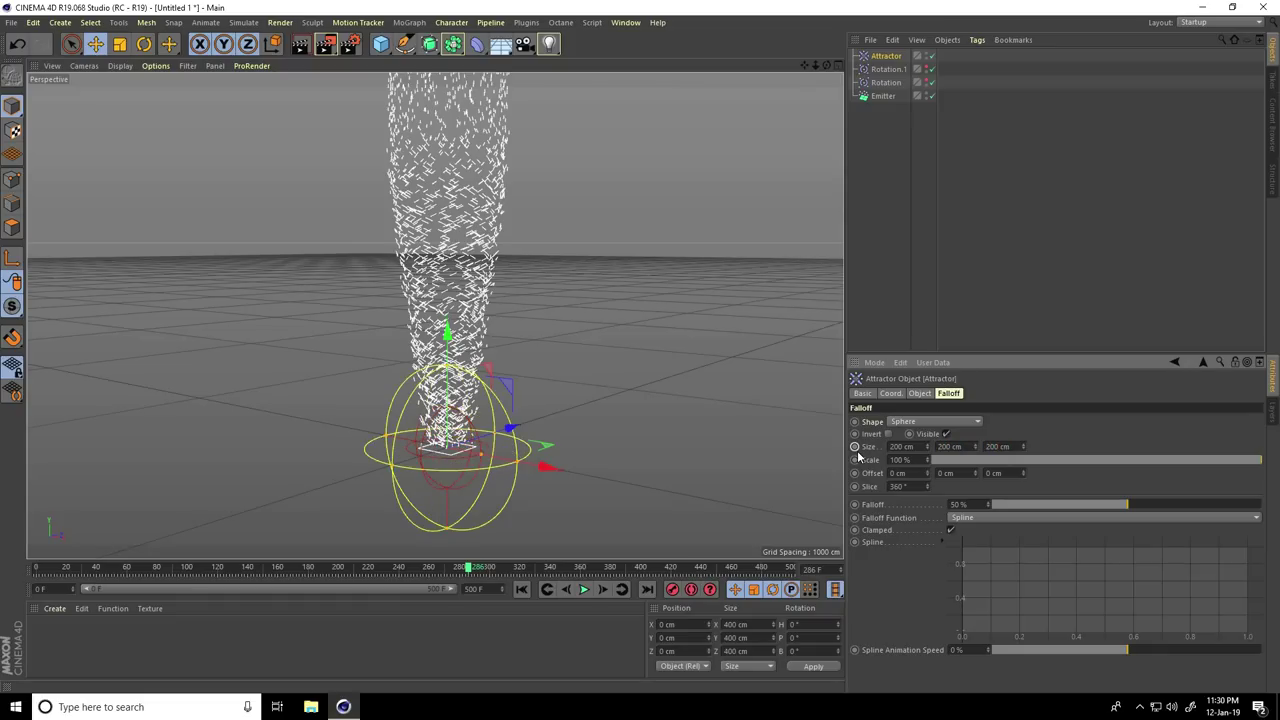
Step: Raise the Attractor to Y 77.299 cm, test-play the simulation, and rewind
{"action": "left_click_drag", "start_coordinate": [447, 332], "coordinate": [525, 515]}
{"action": "left_click", "coordinate": [521, 589]}
{"action": "left_click", "coordinate": [585, 589]}
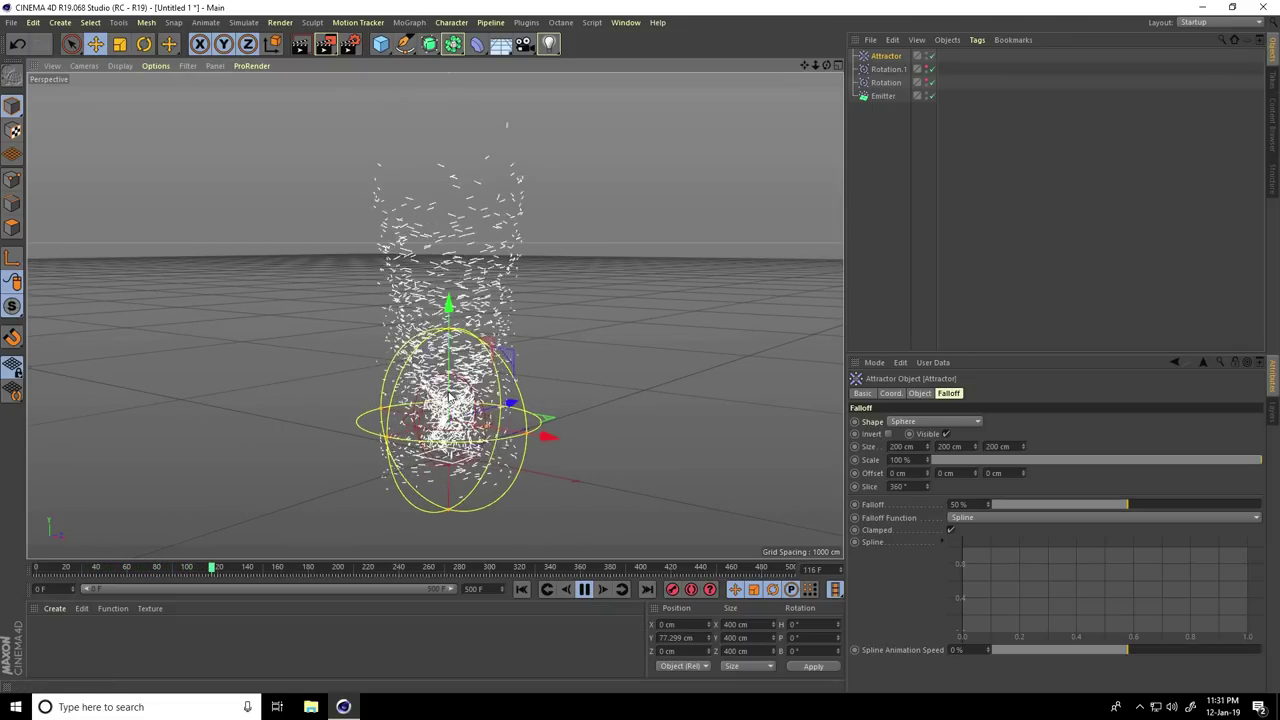
{"action": "left_click", "coordinate": [586, 592]}
{"action": "left_click", "coordinate": [520, 590]}
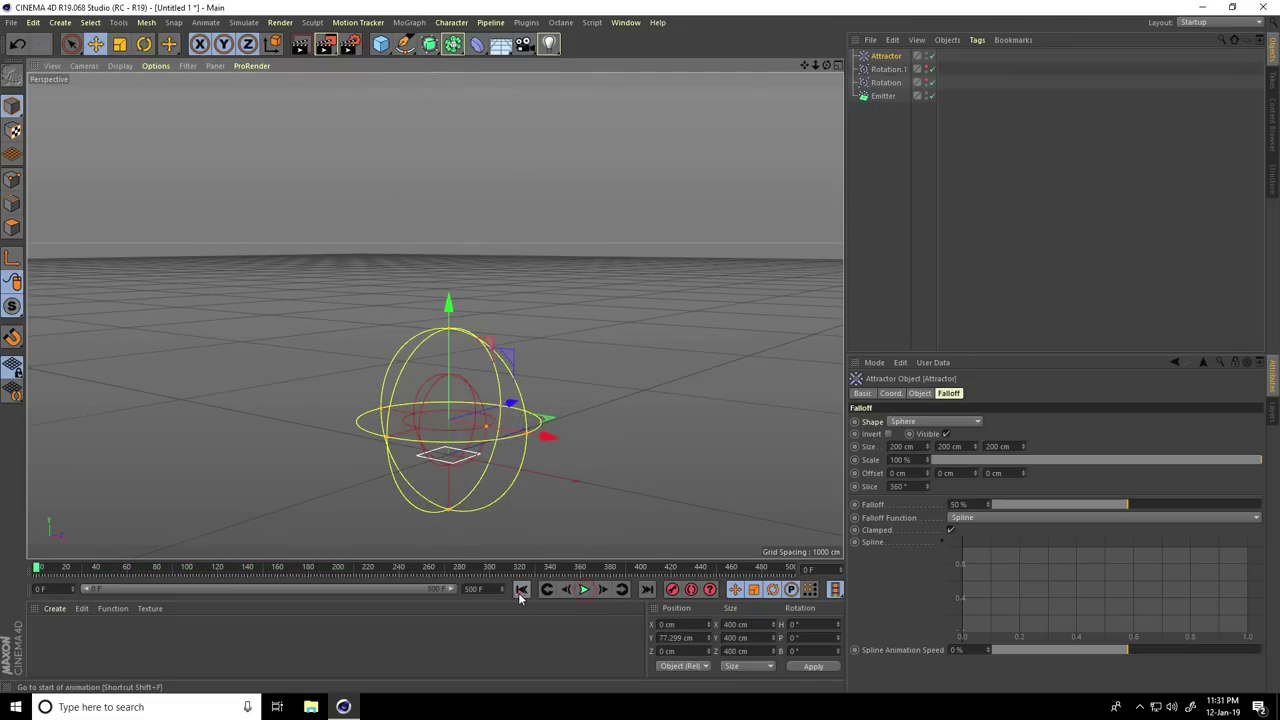
Step: Nudge the Attractor up, paste a copy, and raise Attractor.1 to Y 416.105 cm
{"action": "left_click_drag", "start_coordinate": [448, 302], "coordinate": [444, 290]}
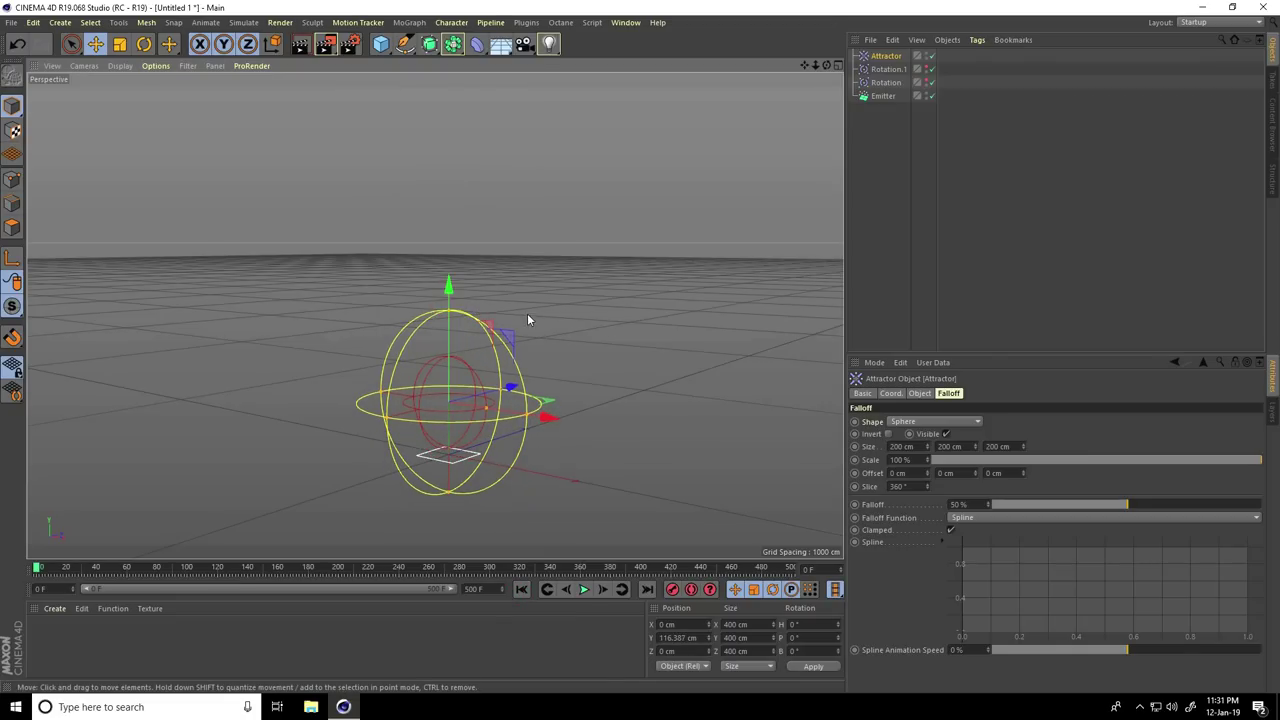
{"action": "left_click", "coordinate": [892, 40]}
{"action": "left_click", "coordinate": [908, 104]}
{"action": "left_click", "coordinate": [892, 40]}
{"action": "left_click", "coordinate": [908, 117]}
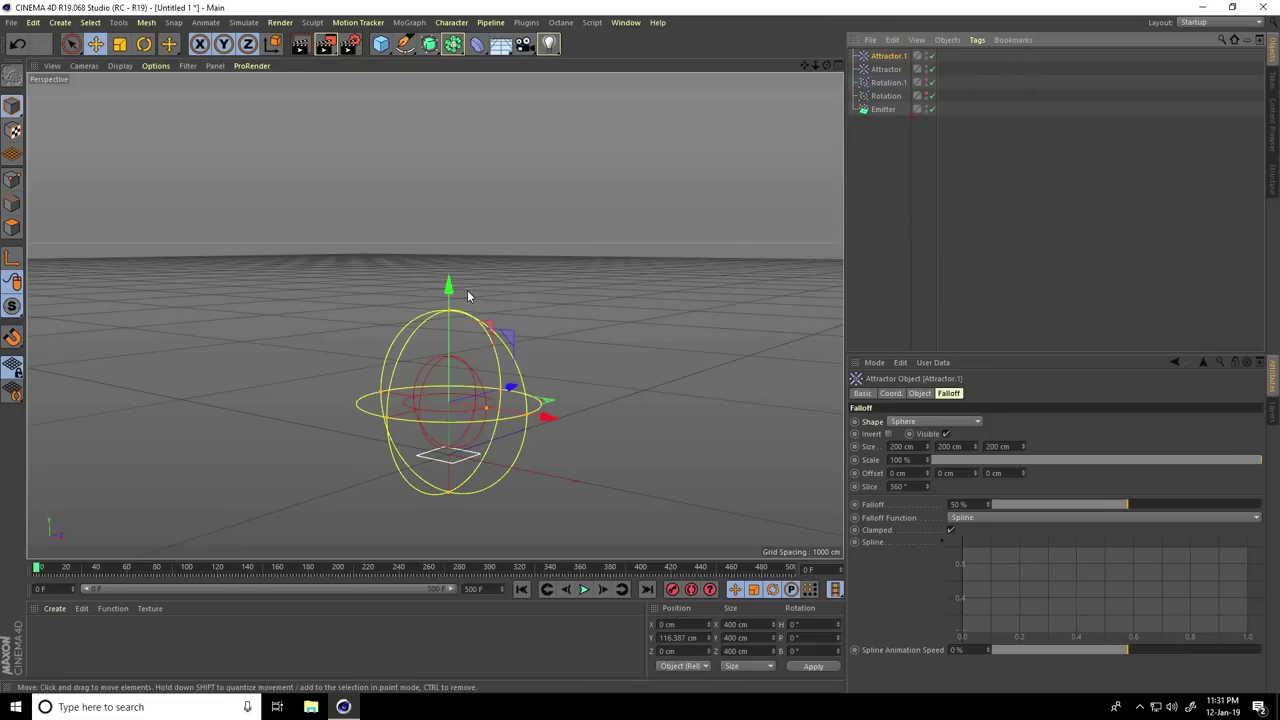
{"action": "left_click_drag", "start_coordinate": [450, 292], "coordinate": [463, 148]}
Step: Give Attractor.1 a 300 cm falloff on every axis and bring up its strength settings
{"action": "left_click", "coordinate": [921, 446]}
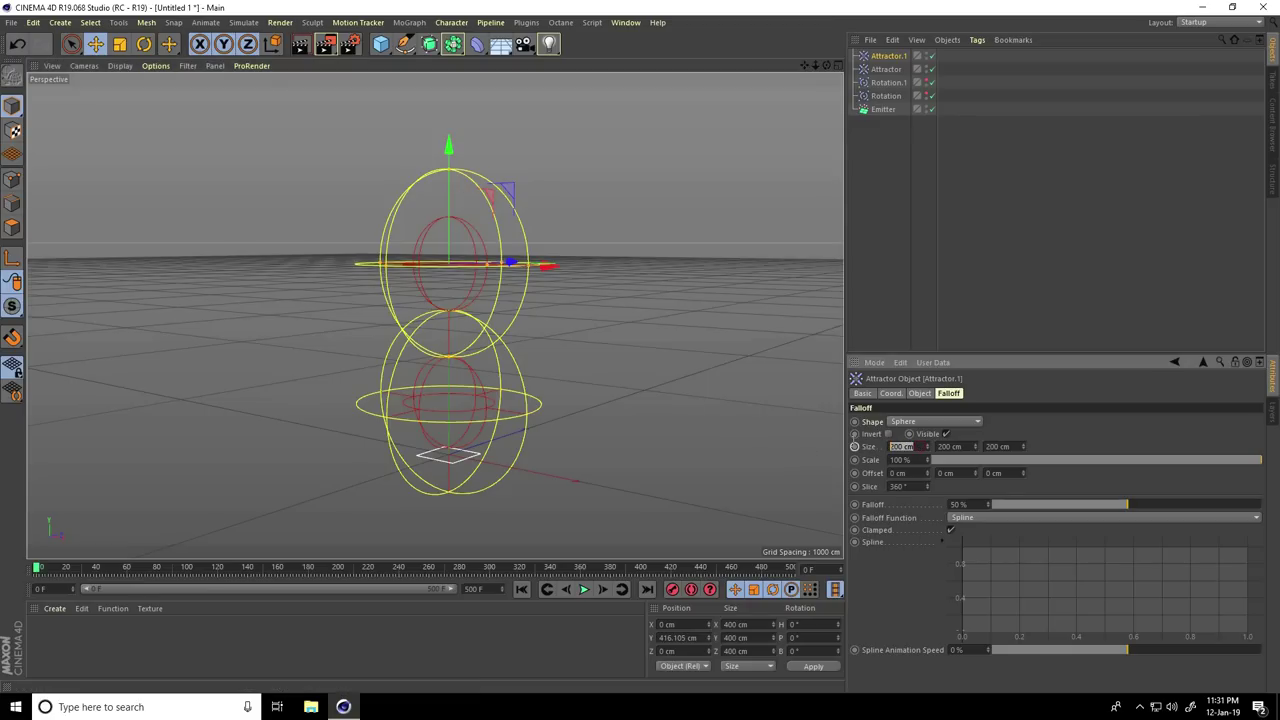
{"action": "type", "text": "300"}
{"action": "key", "text": "Tab"}
{"action": "type", "text": "300"}
{"action": "key", "text": "Tab"}
{"action": "type", "text": "3"}
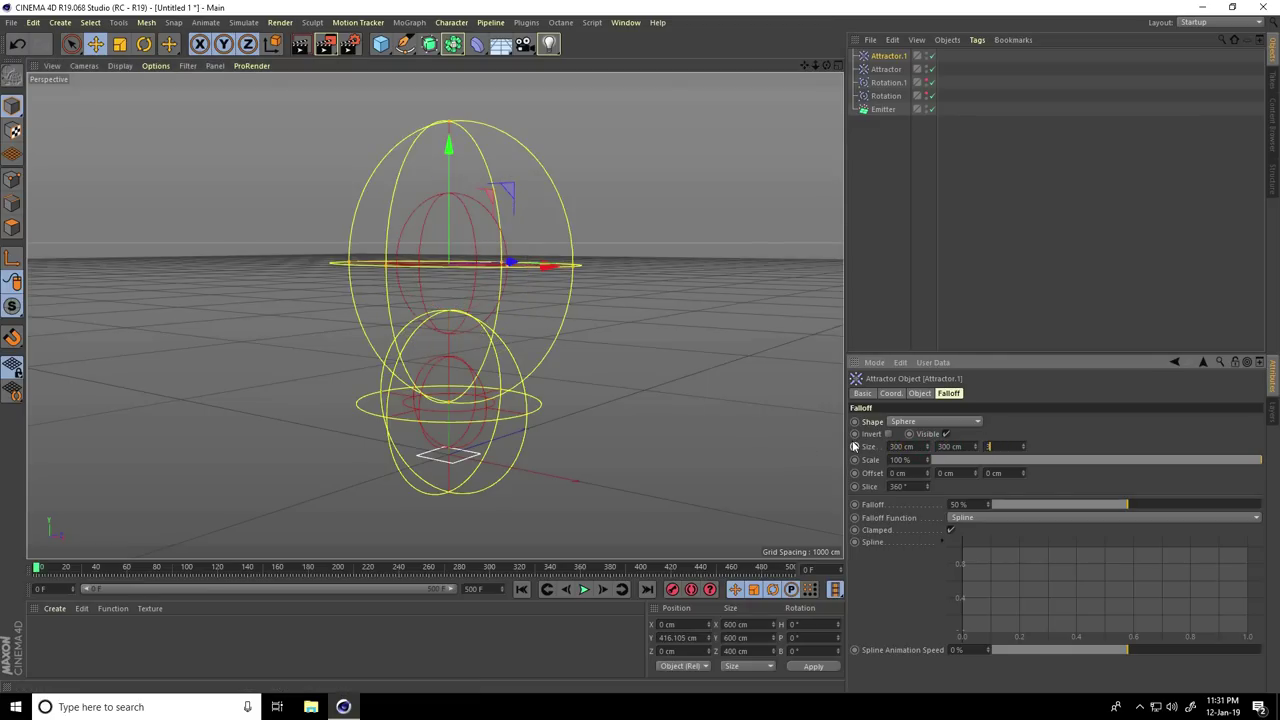
{"action": "type", "text": "00"}
{"action": "key", "text": "Return"}
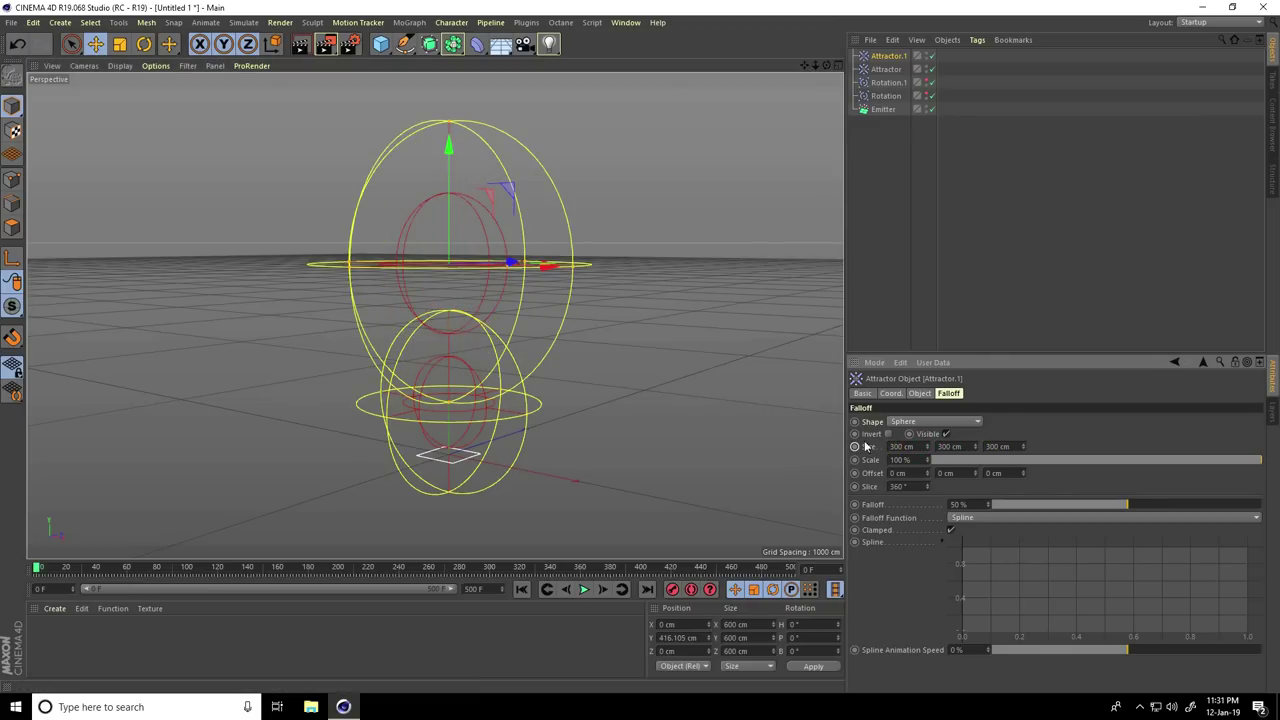
{"action": "left_click", "coordinate": [918, 393]}
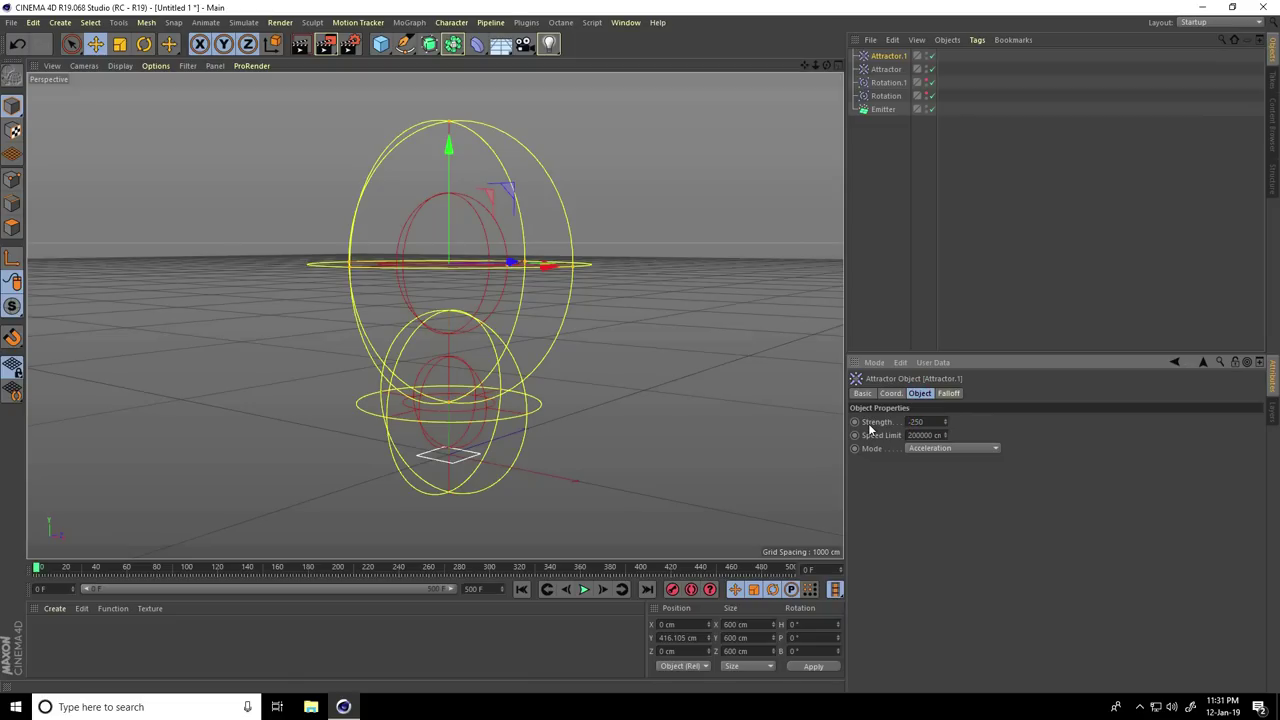
Step: Play the attractor-shaped tornado past frame 440, then stop and rewind to frame 0
{"action": "left_click", "coordinate": [584, 589]}
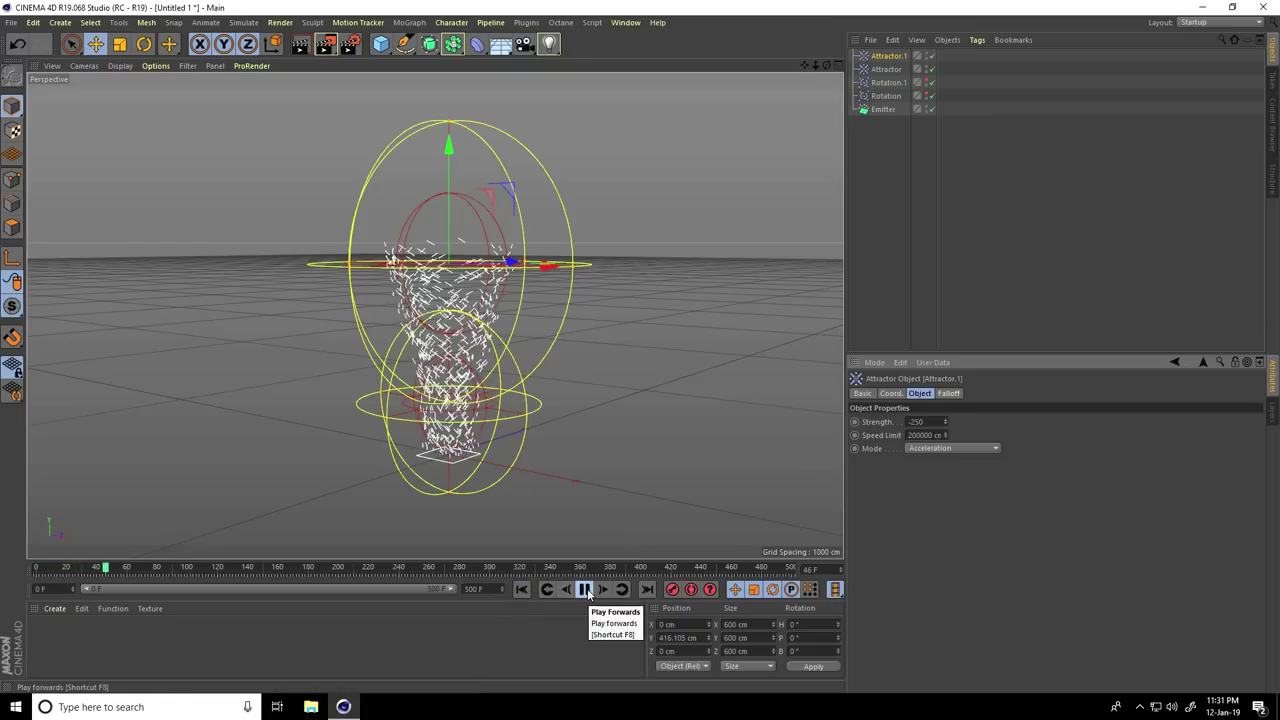
{"action": "left_click_drag", "start_coordinate": [519, 460], "coordinate": [457, 312], "text": "alt"}
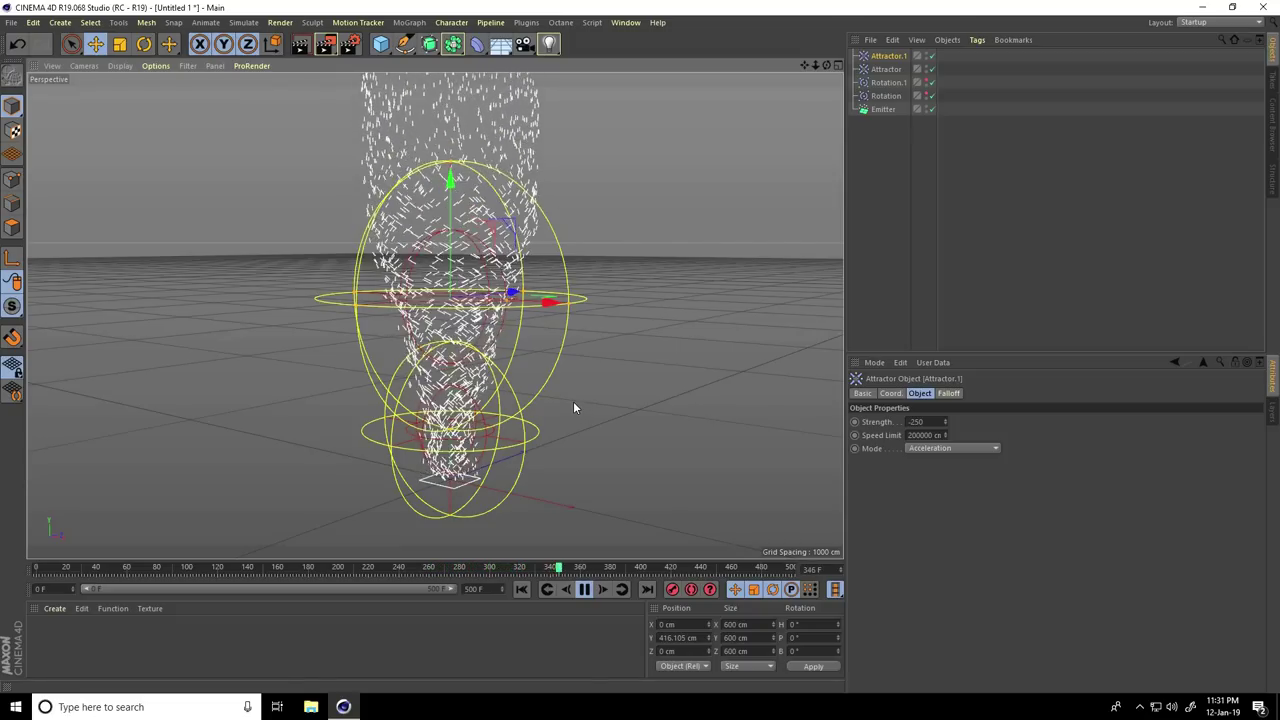
{"action": "left_click", "coordinate": [585, 589]}
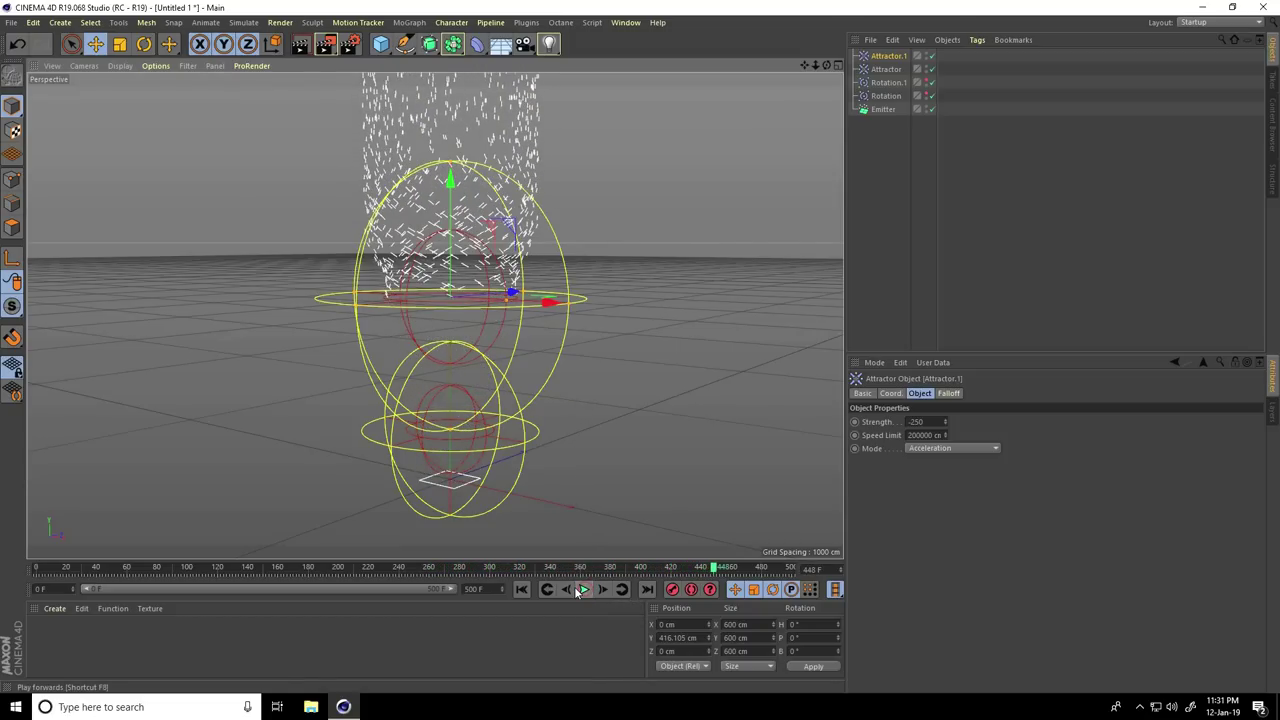
{"action": "left_click", "coordinate": [522, 589]}
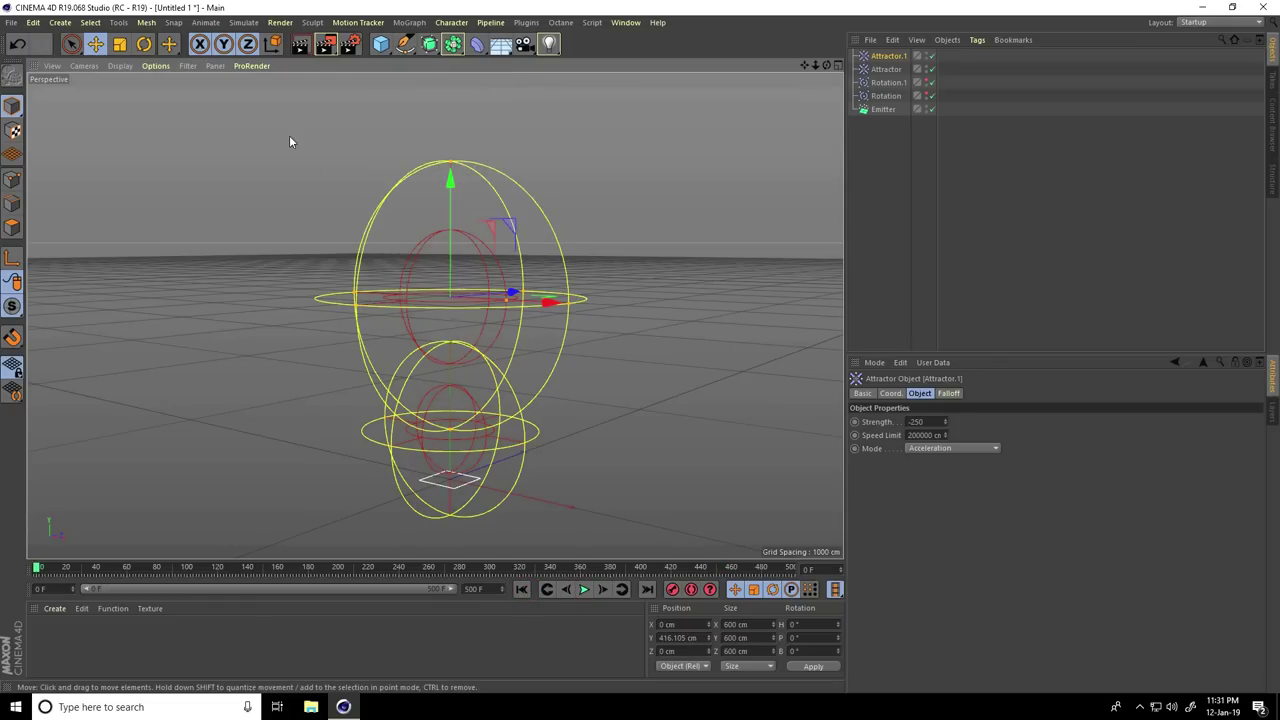
Step: Add a Gravity force with 250 cm acceleration and play the simulation to preview it
{"action": "left_click", "coordinate": [246, 23]}
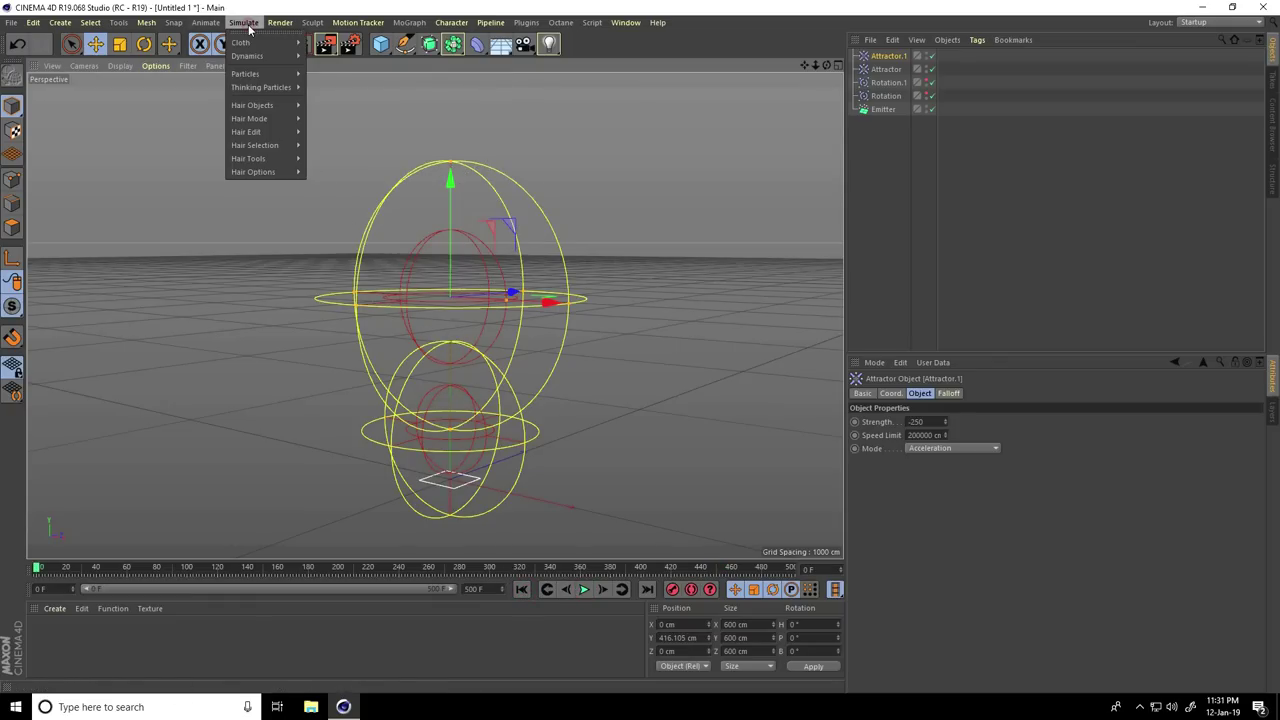
{"action": "mouse_move", "coordinate": [255, 76]}
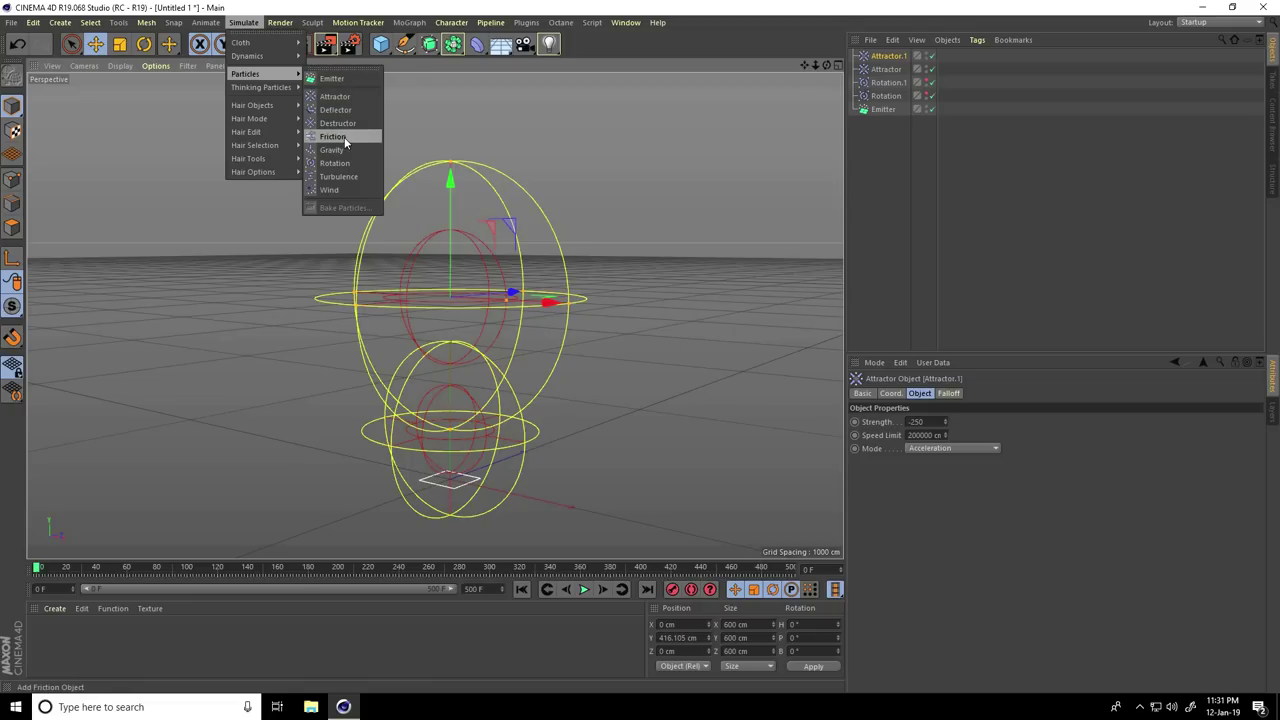
{"action": "left_click", "coordinate": [333, 150]}
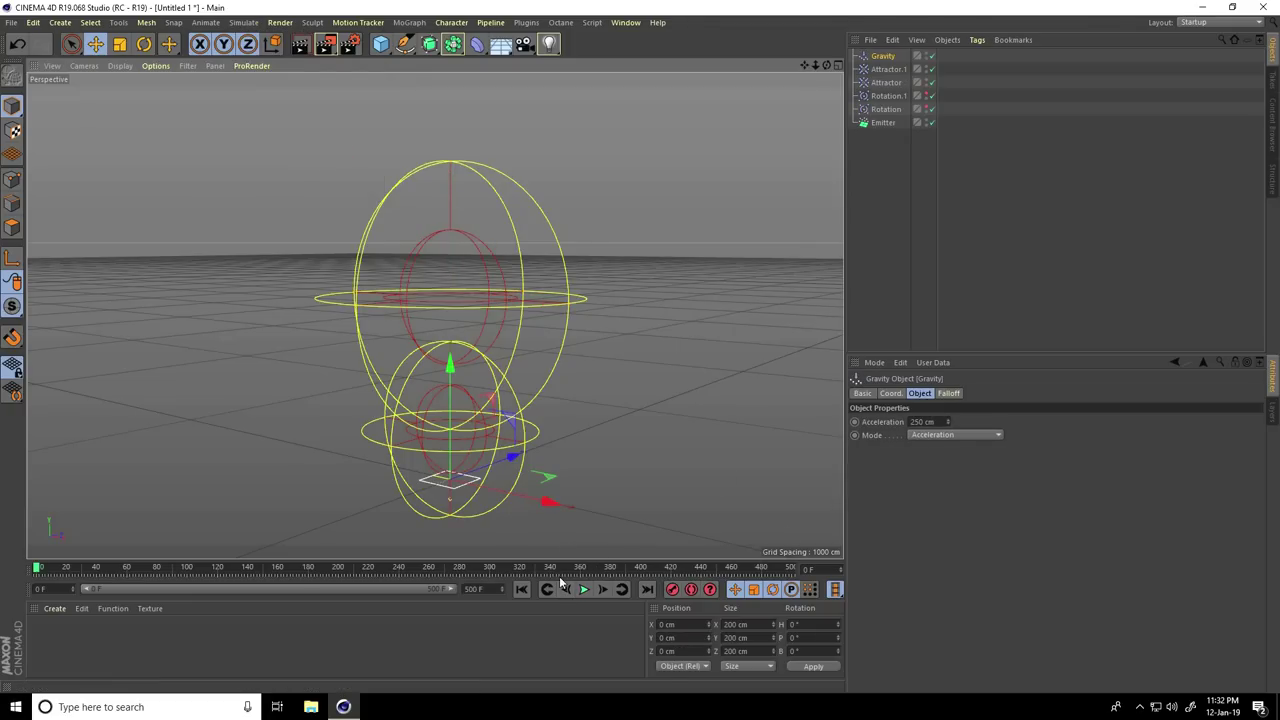
{"action": "left_click", "coordinate": [584, 589]}
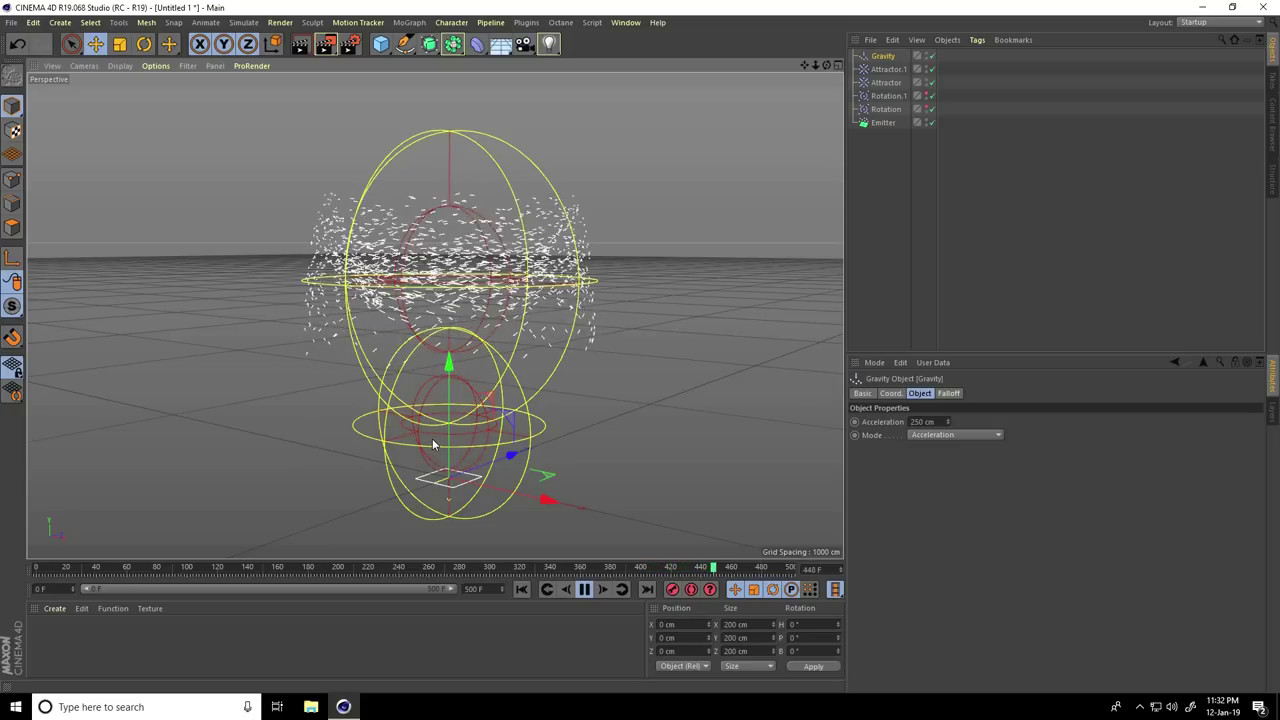
{"action": "left_click", "coordinate": [586, 590]}
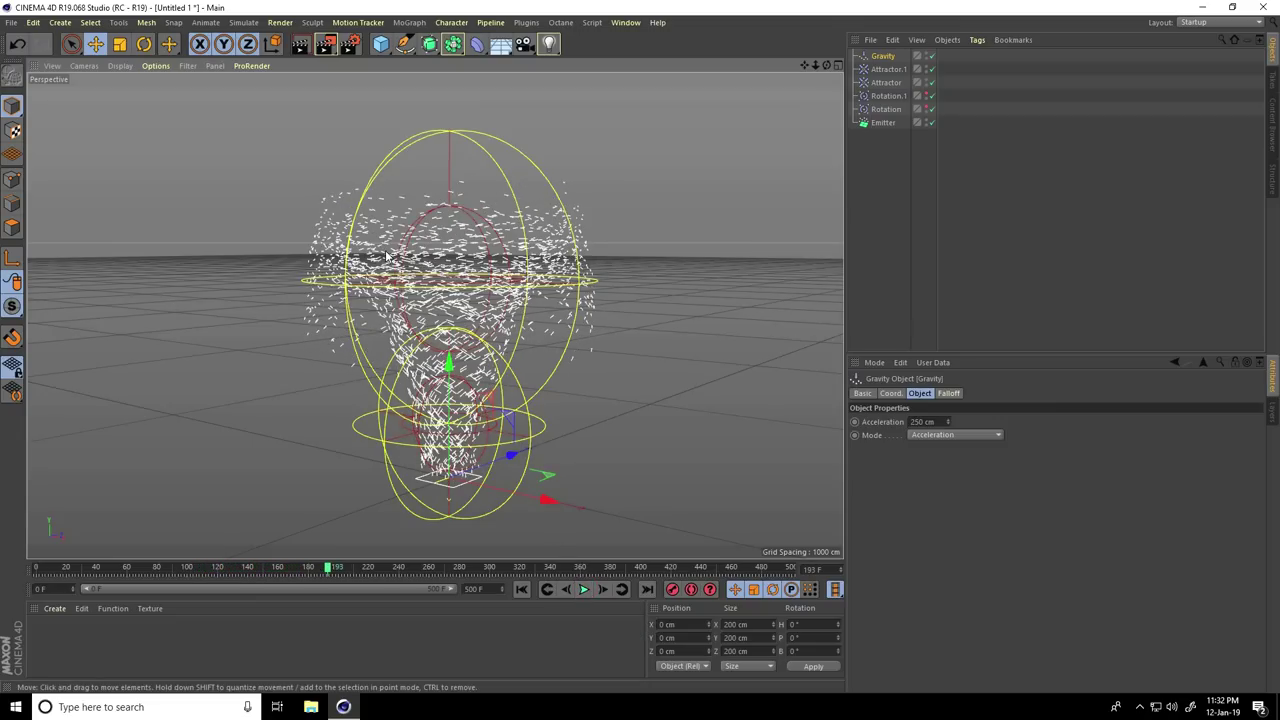
{"action": "left_click", "coordinate": [250, 23]}
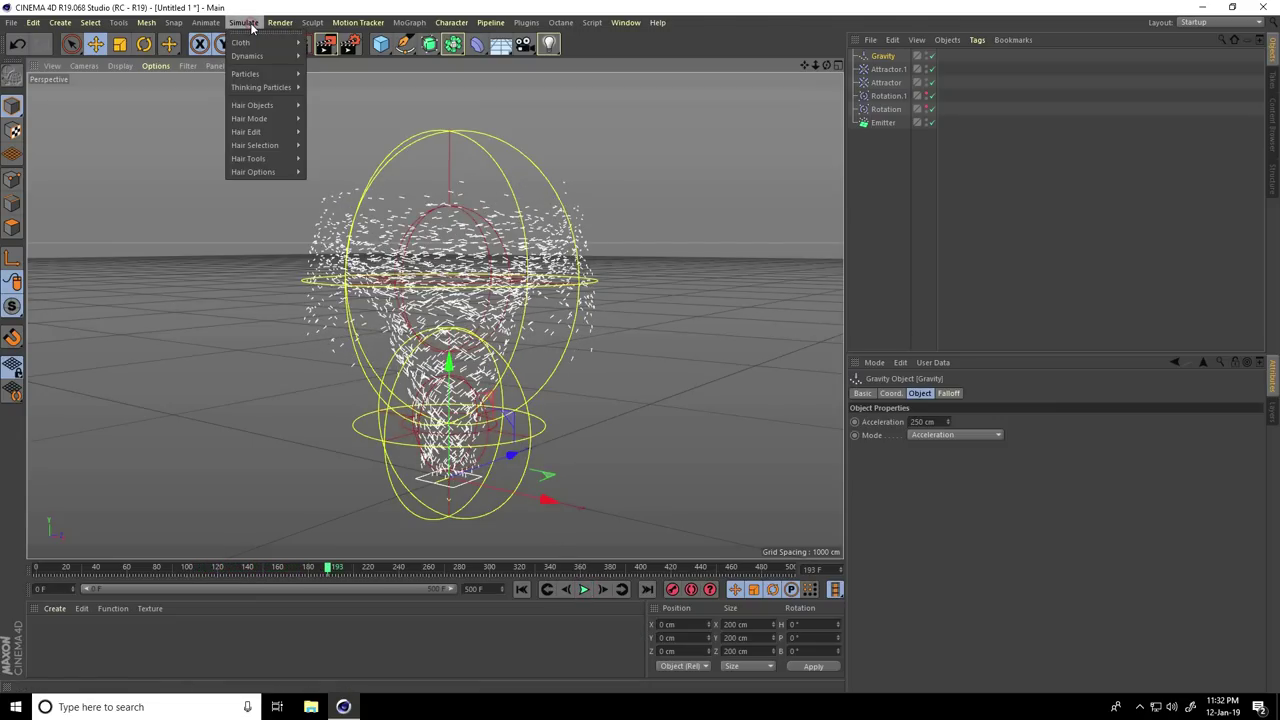
Step: Add a particle Destructor sized 800 × 50 × 800 cm
{"action": "mouse_move", "coordinate": [258, 76]}
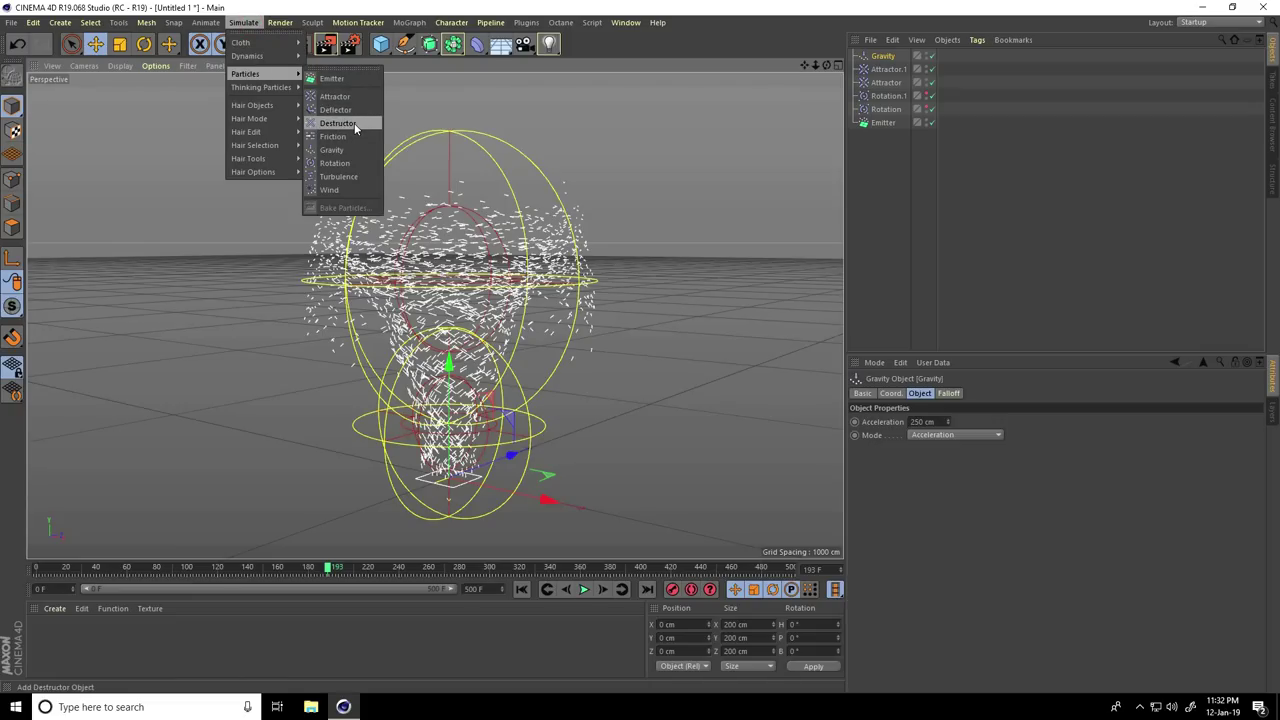
{"action": "left_click", "coordinate": [340, 123]}
{"action": "middle_click_drag", "start_coordinate": [370, 152], "coordinate": [376, 84], "text": "alt"}
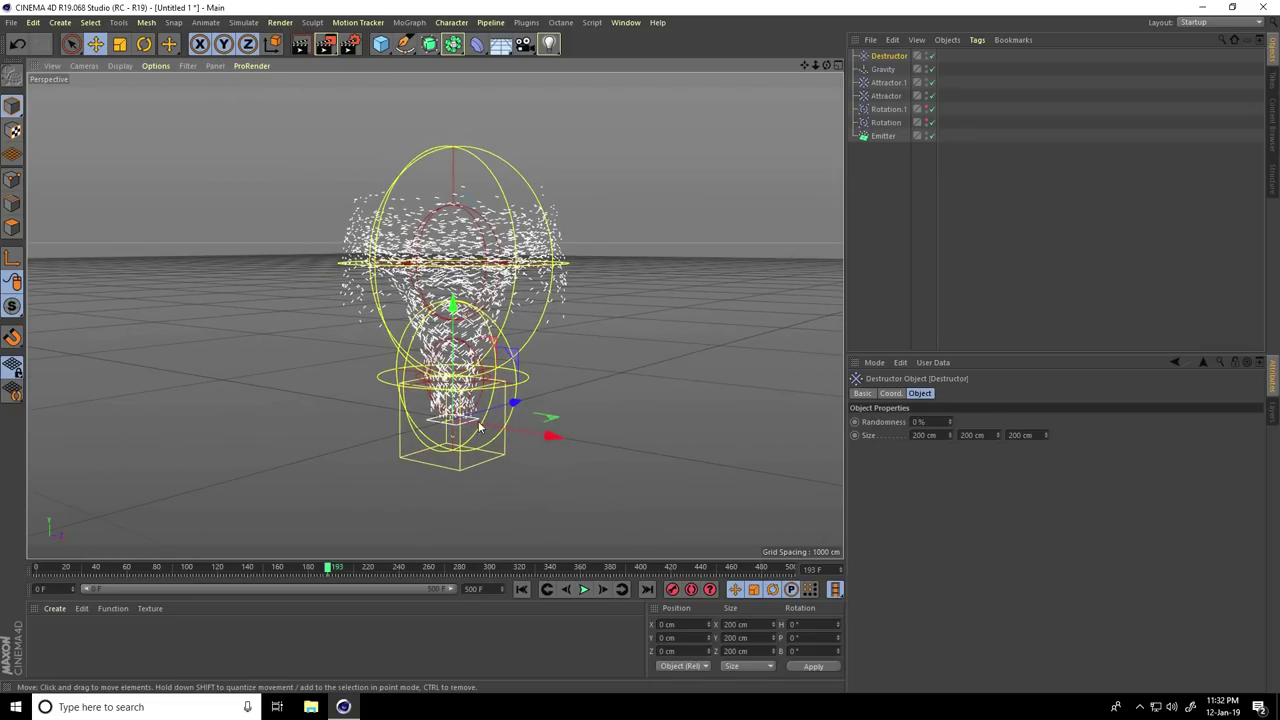
{"action": "left_click", "coordinate": [941, 436]}
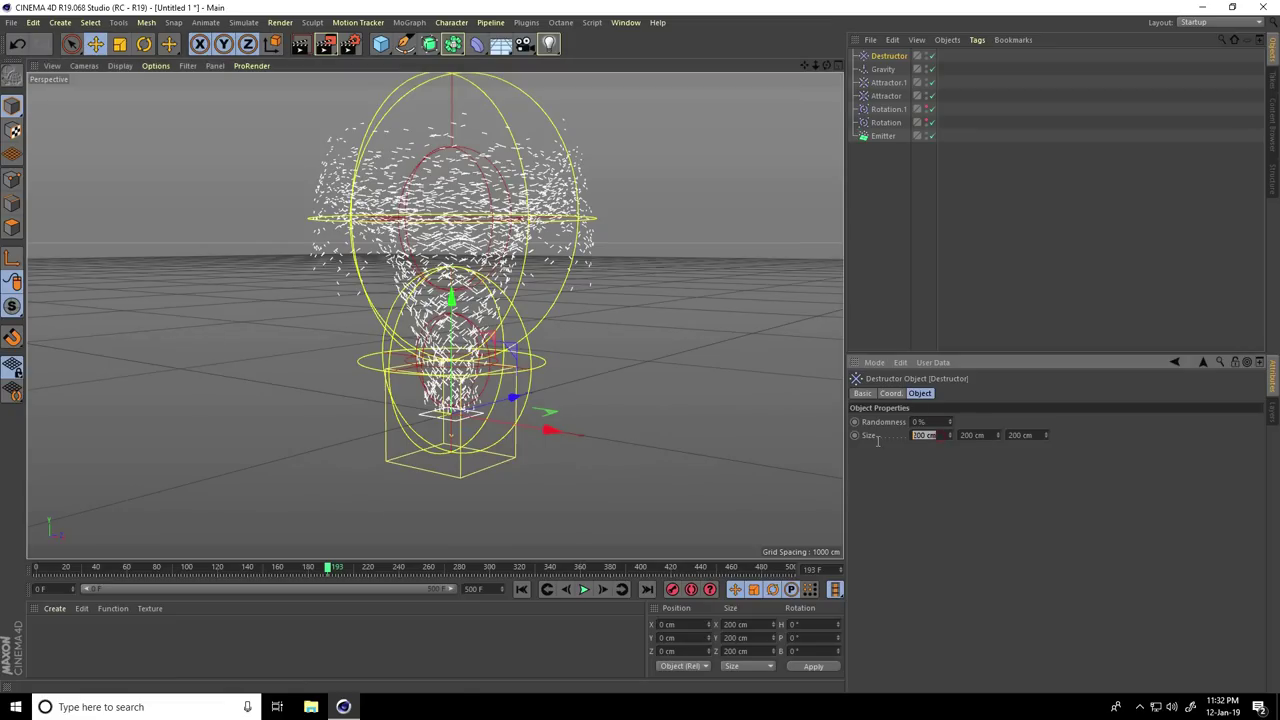
{"action": "type", "text": "800"}
{"action": "key", "text": "Tab"}
{"action": "type", "text": "50"}
{"action": "key", "text": "Tab"}
{"action": "type", "text": "800"}
{"action": "key", "text": "Return"}
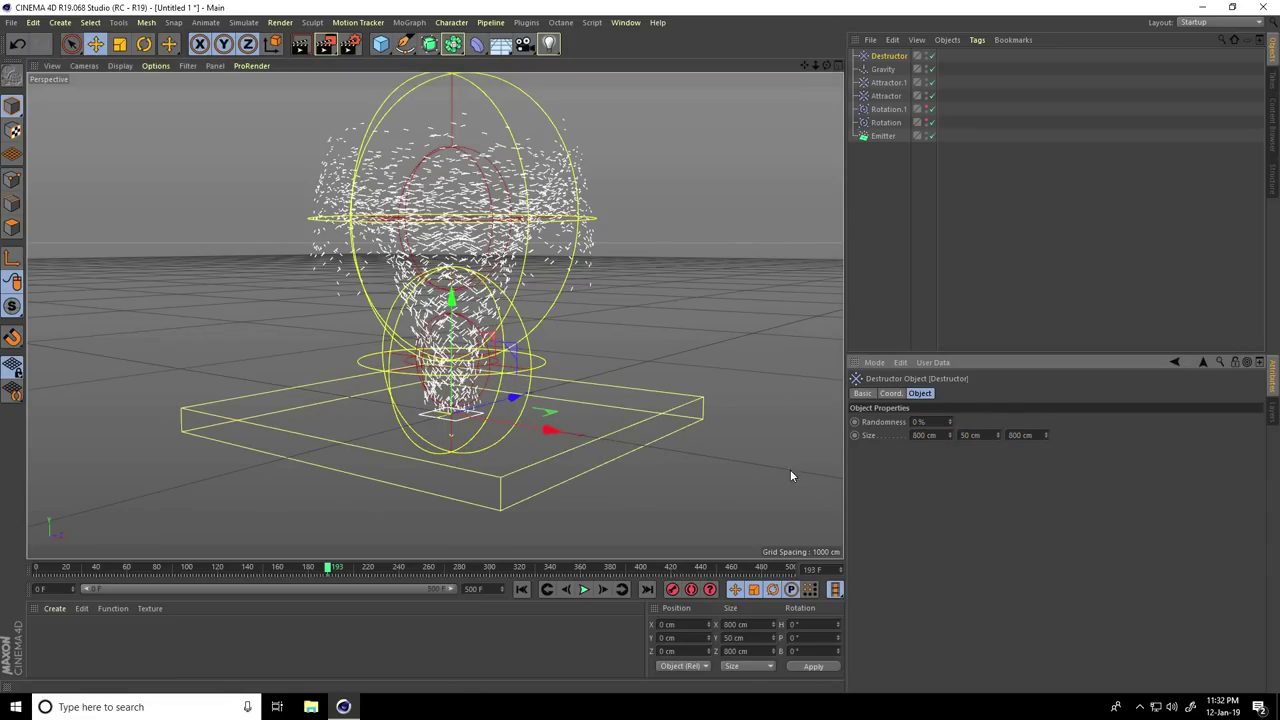
Step: Lower the Destructor to Y -51.978 cm below the emitter and replay the simulation
{"action": "left_click", "coordinate": [521, 589]}
{"action": "left_click", "coordinate": [585, 589]}
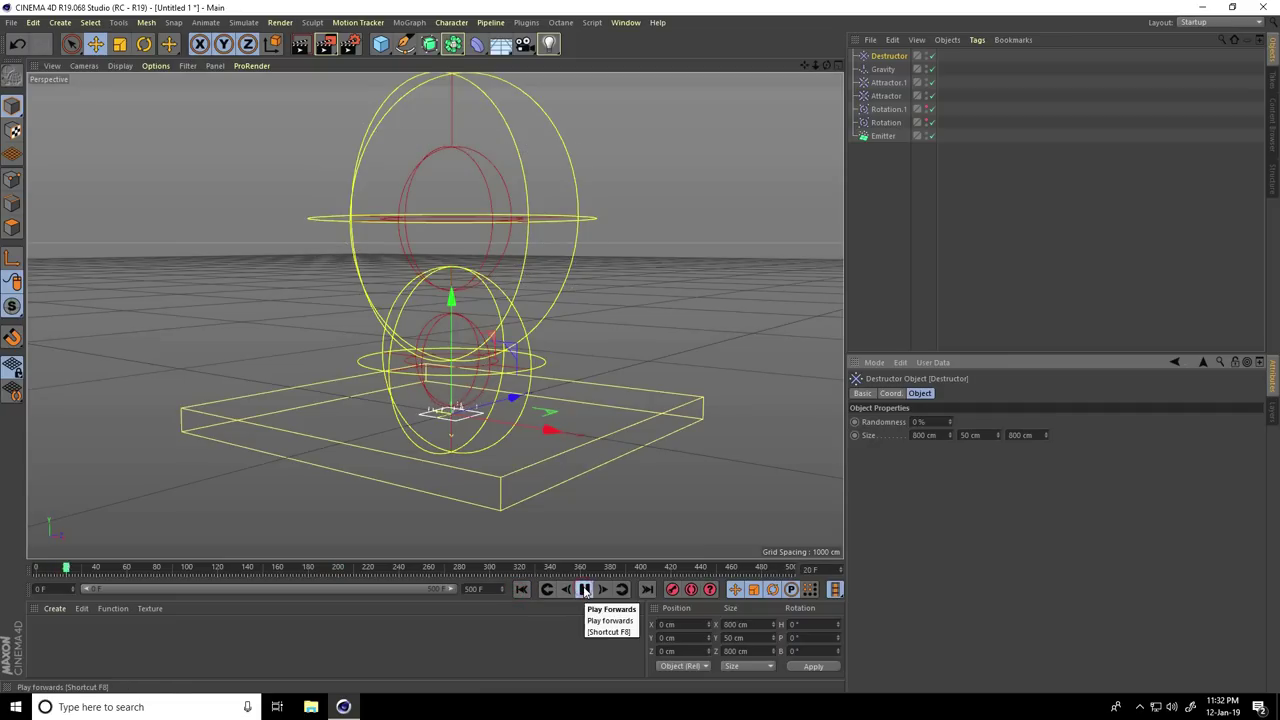
{"action": "left_click", "coordinate": [521, 589]}
{"action": "left_click", "coordinate": [884, 56]}
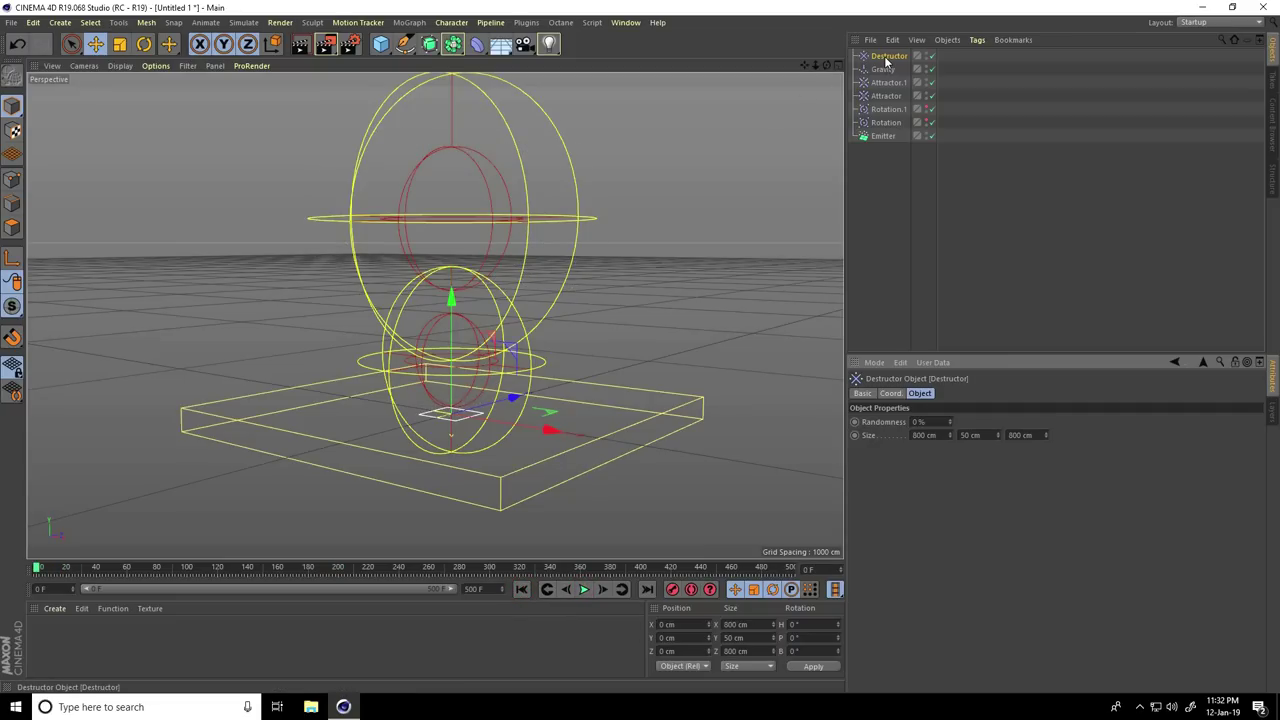
{"action": "left_click_drag", "start_coordinate": [451, 298], "coordinate": [453, 325]}
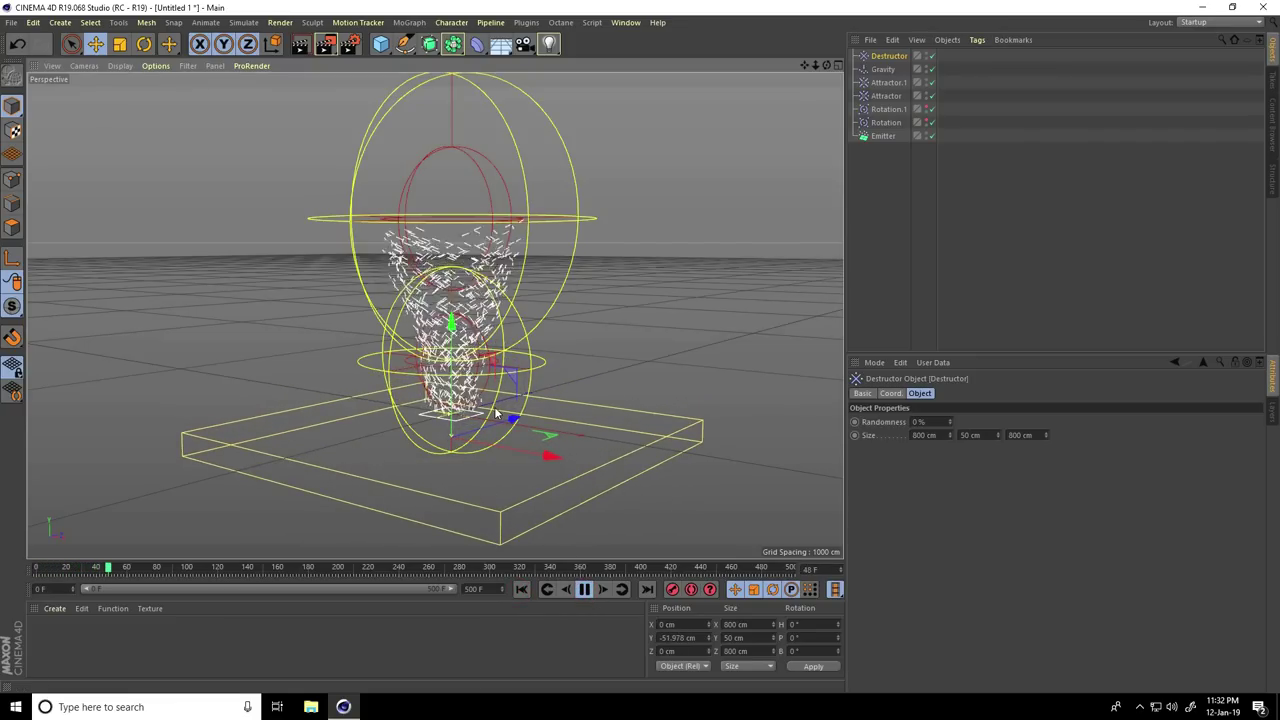
{"action": "scroll", "coordinate": [410, 518], "scroll_direction": "down", "scroll_amount": 1}
{"action": "scroll", "coordinate": [410, 518], "scroll_direction": "up", "scroll_amount": 2}
{"action": "scroll", "coordinate": [500, 350], "scroll_direction": "down", "scroll_amount": 1}
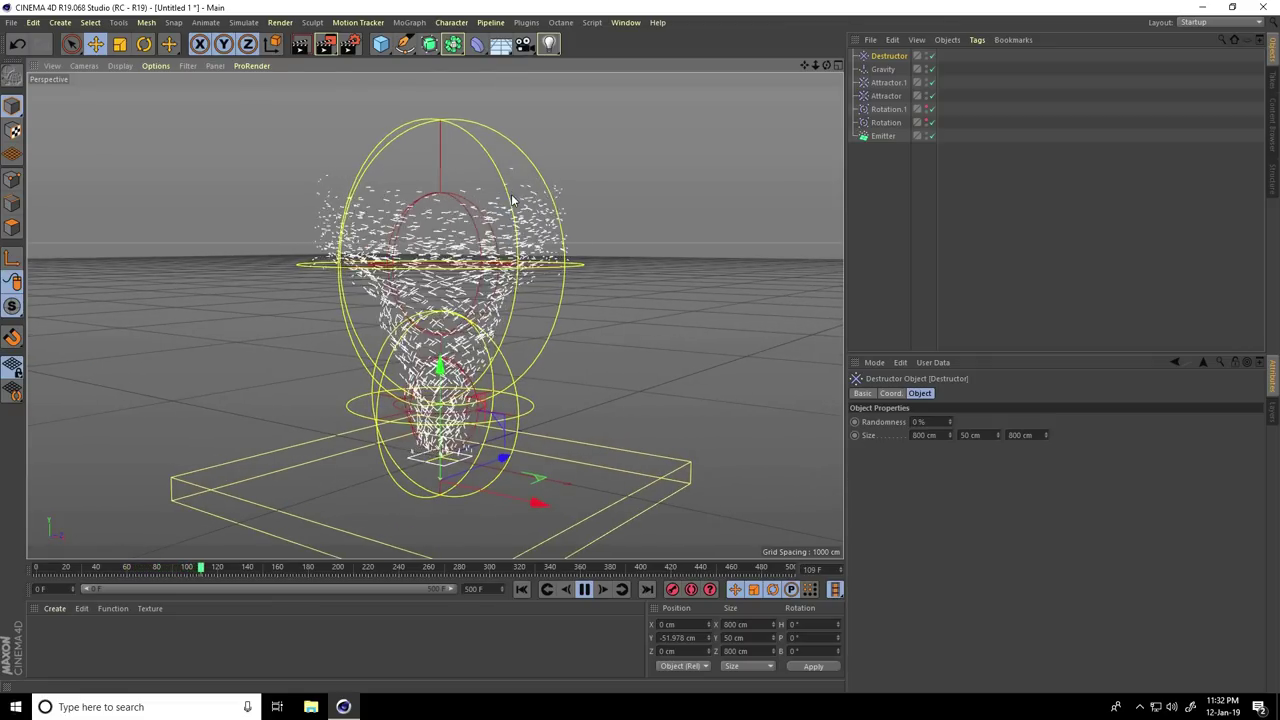
{"action": "scroll", "coordinate": [587, 192], "scroll_direction": "down", "scroll_amount": 1}
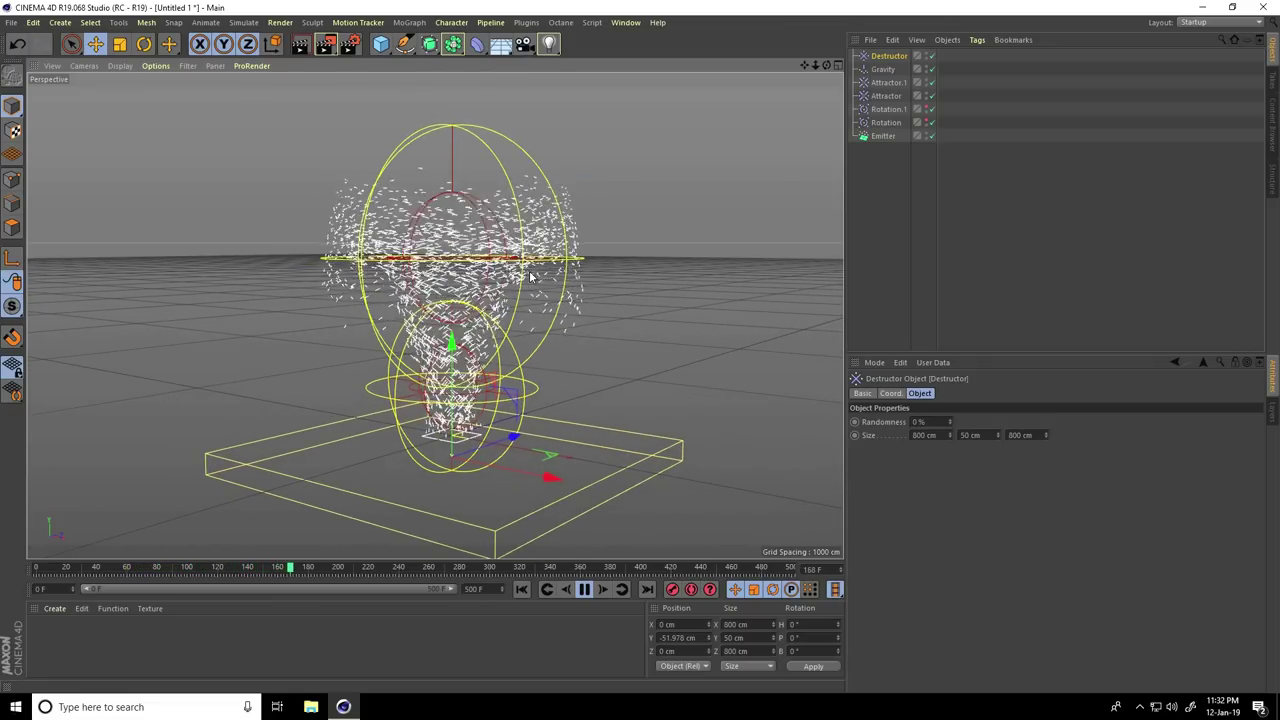
{"action": "scroll", "coordinate": [440, 245], "scroll_direction": "up", "scroll_amount": 1}
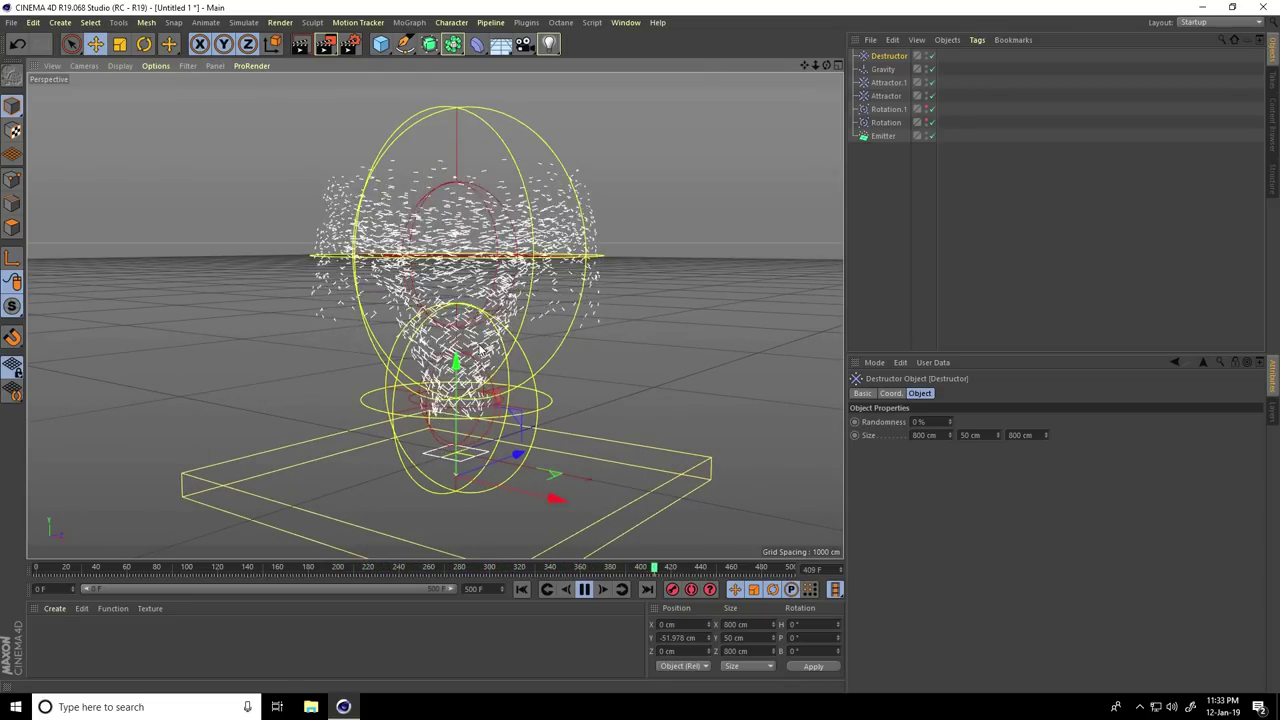
{"action": "left_click", "coordinate": [584, 589]}
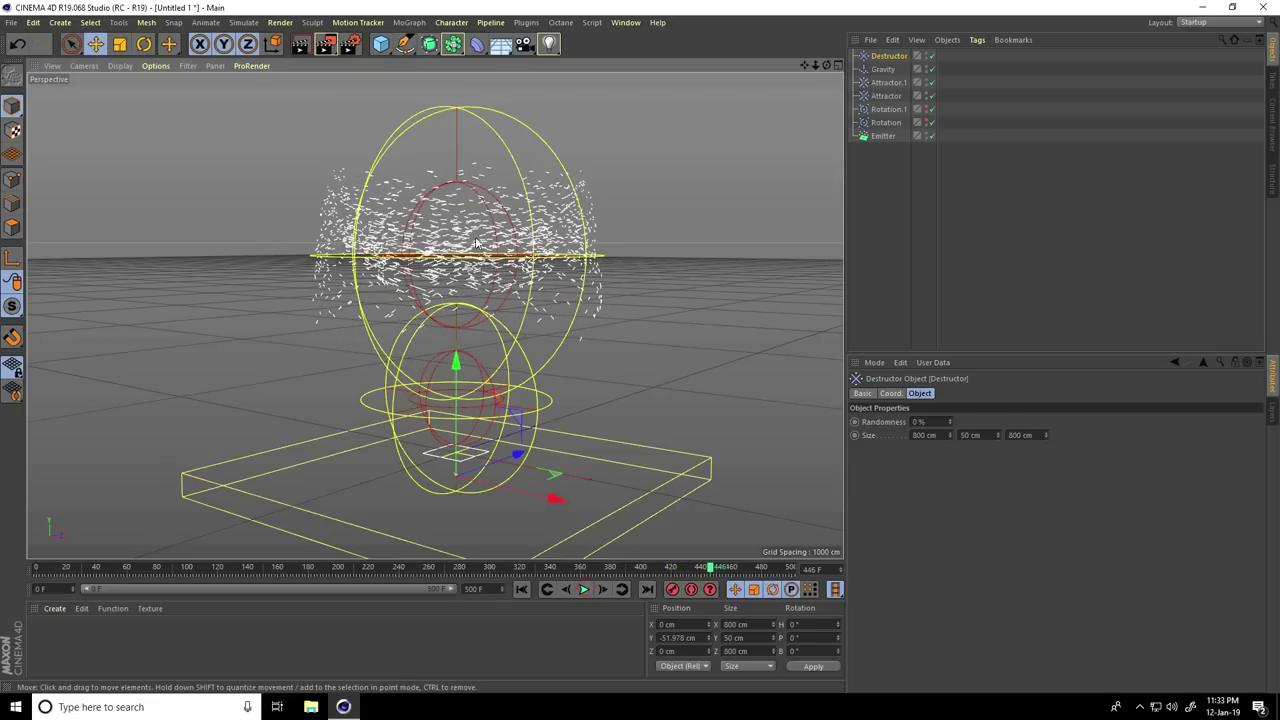
{"action": "left_click", "coordinate": [378, 52]}
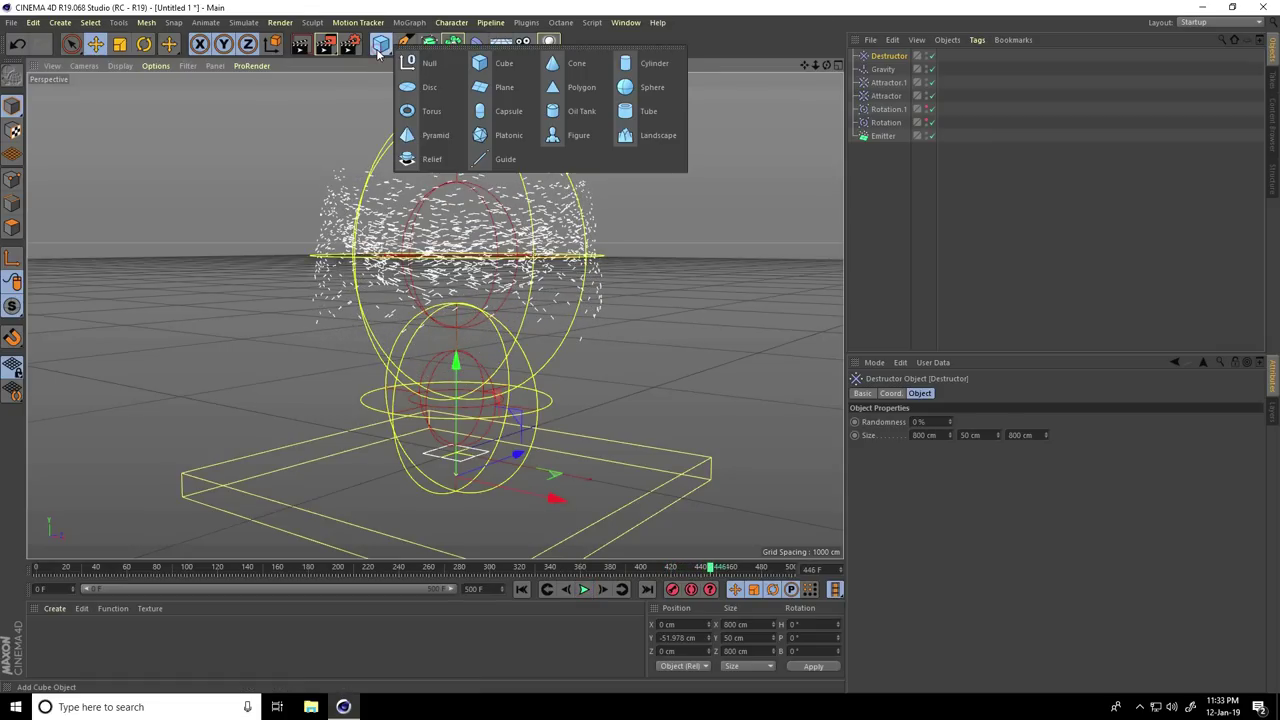
Step: Add a Platonic solid and a Torus, scaling each down to a small size
{"action": "left_click", "coordinate": [511, 140]}
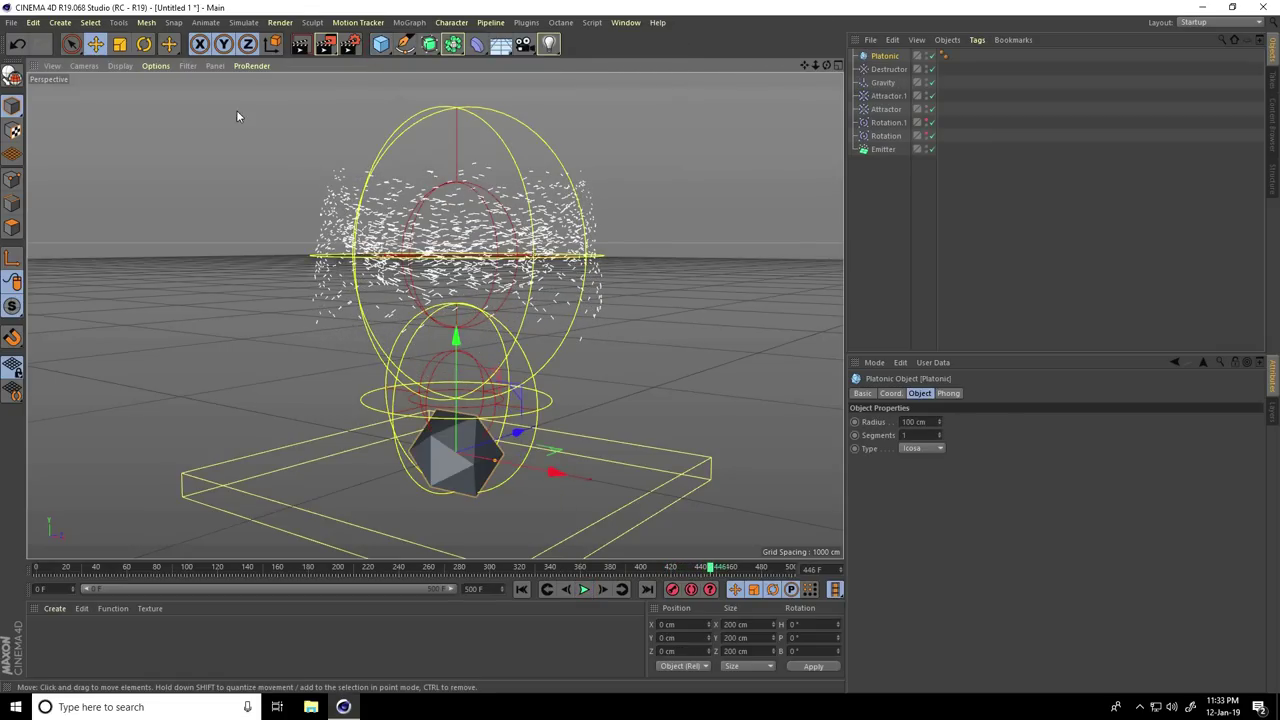
{"action": "left_click", "coordinate": [118, 46]}
{"action": "left_click_drag", "start_coordinate": [672, 358], "coordinate": [641, 350]}
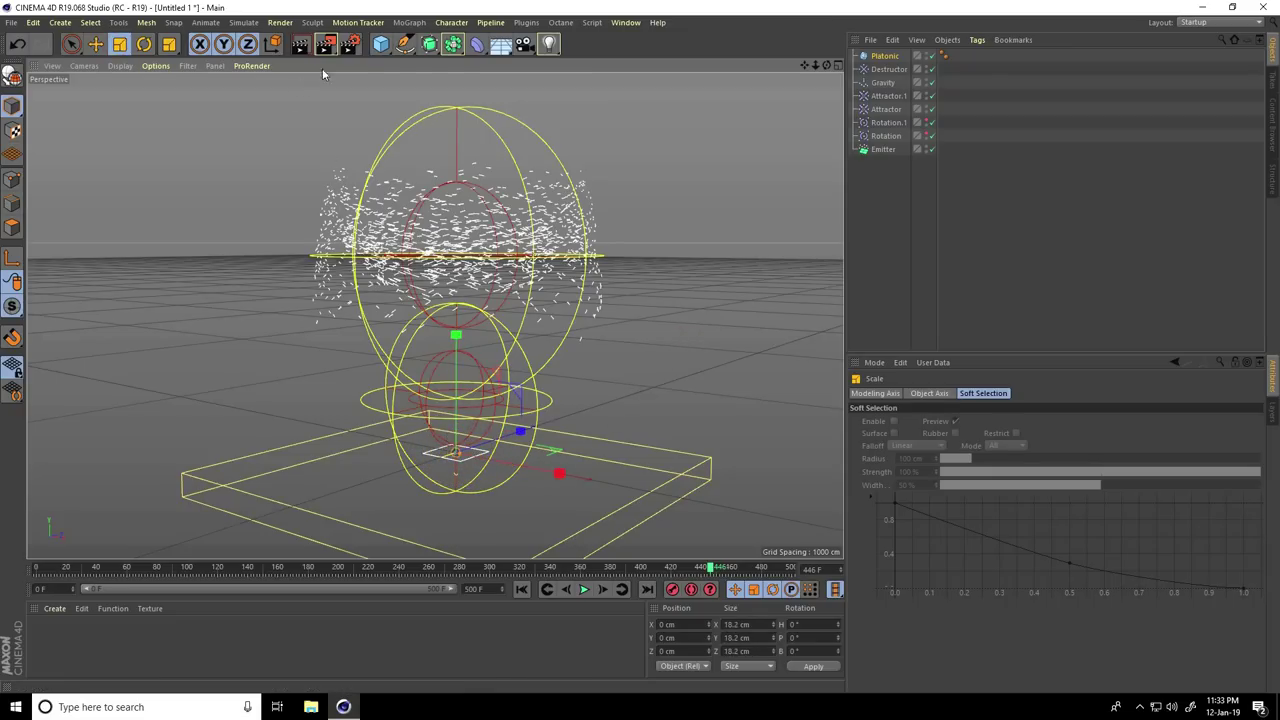
{"action": "left_click", "coordinate": [382, 45]}
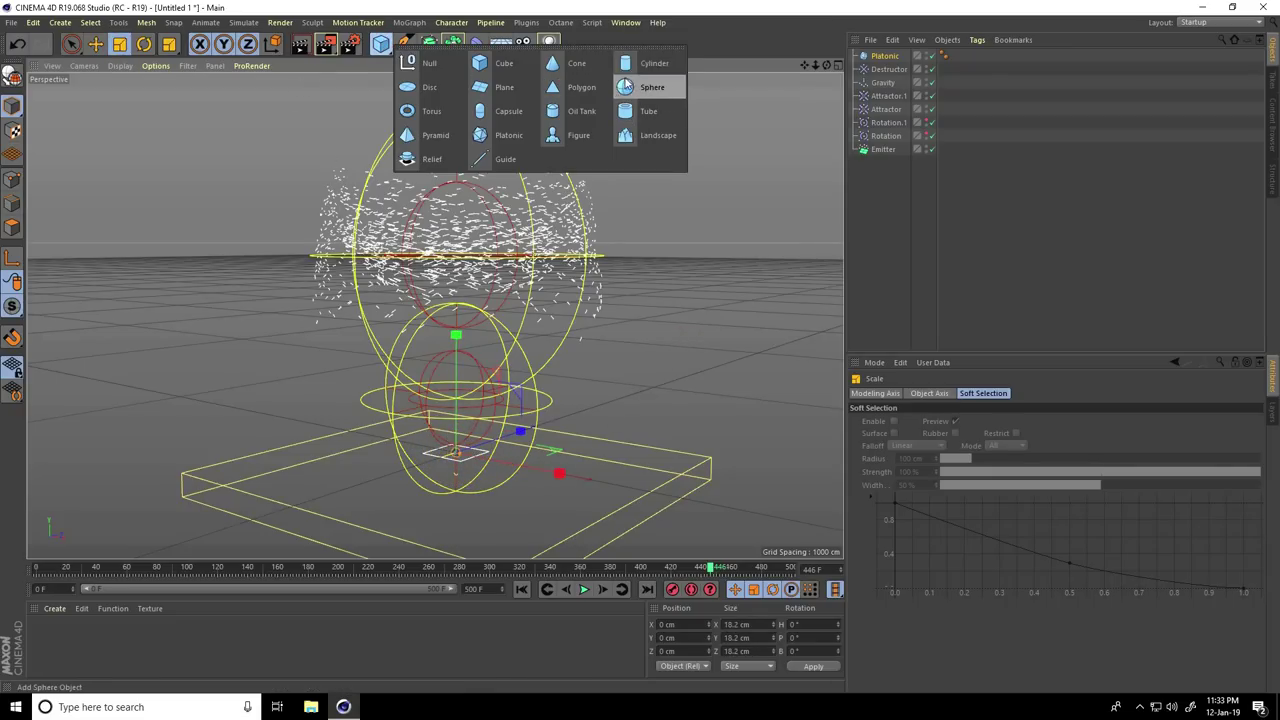
{"action": "left_click", "coordinate": [425, 111]}
{"action": "left_click_drag", "start_coordinate": [480, 203], "coordinate": [334, 551]}
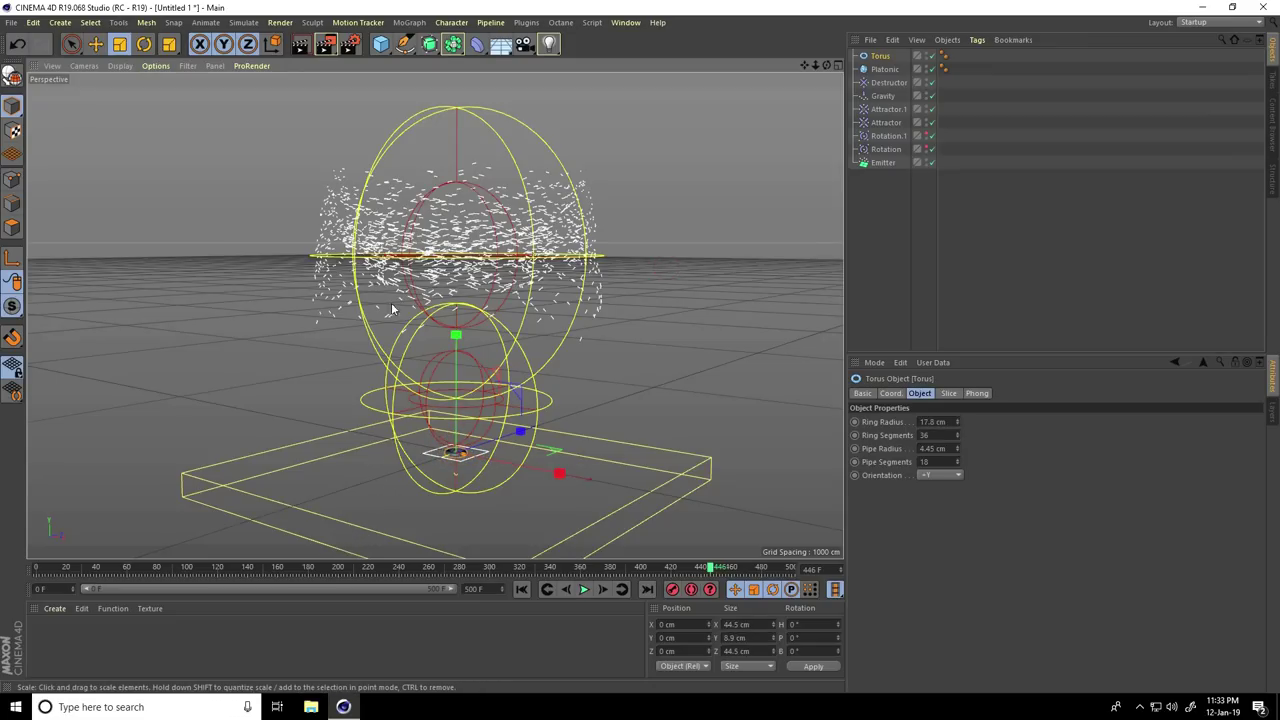
Step: Add a Sphere of about 12 cm radius and a small 22.4 cm Cone
{"action": "left_click", "coordinate": [380, 45]}
{"action": "left_click", "coordinate": [651, 88]}
{"action": "left_click_drag", "start_coordinate": [628, 271], "coordinate": [371, 527]}
{"action": "left_click", "coordinate": [381, 46]}
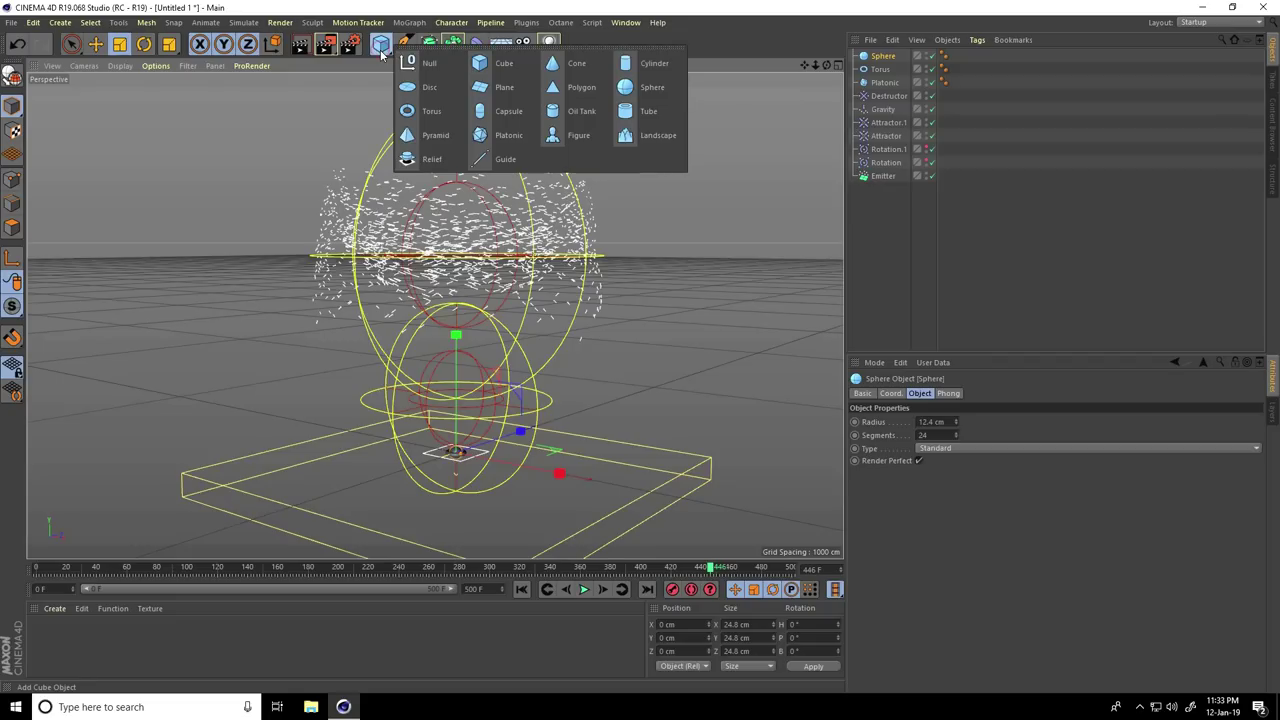
{"action": "left_click", "coordinate": [572, 63]}
{"action": "left_click_drag", "start_coordinate": [627, 280], "coordinate": [333, 491]}
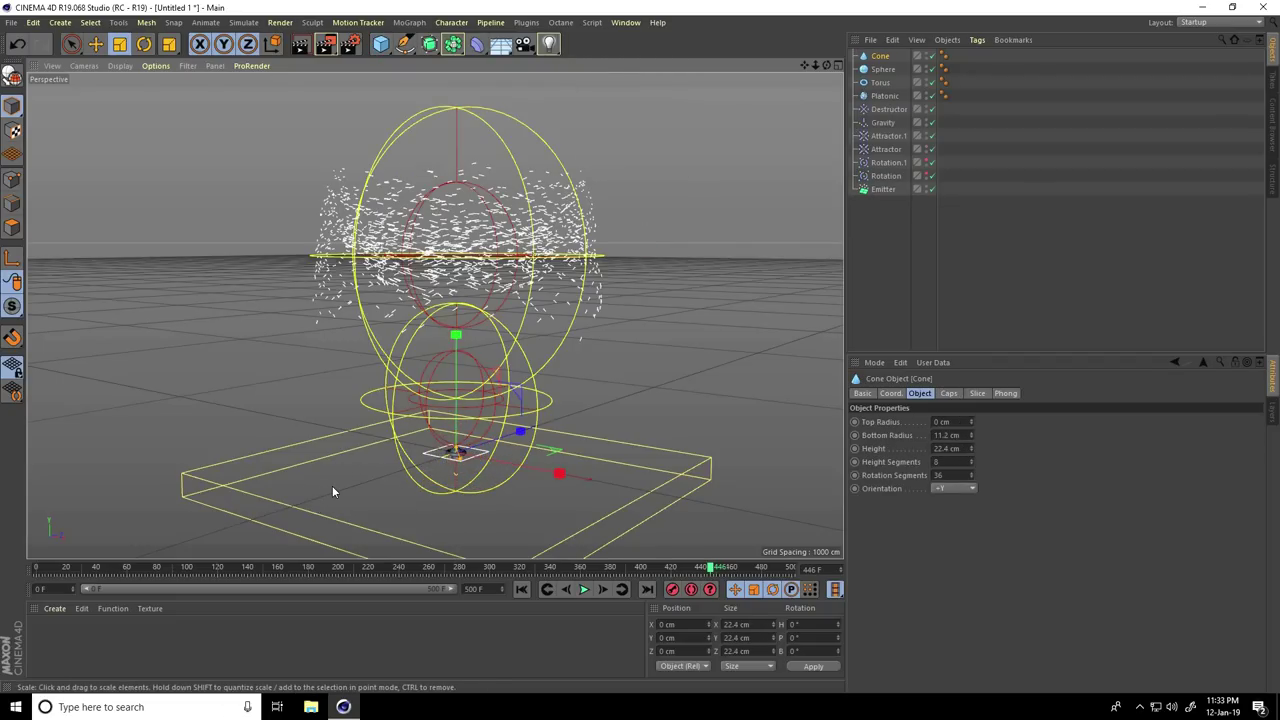
Step: Add a Cloner and put the Cone, Sphere, Torus and Platonic inside it
{"action": "left_click", "coordinate": [407, 24]}
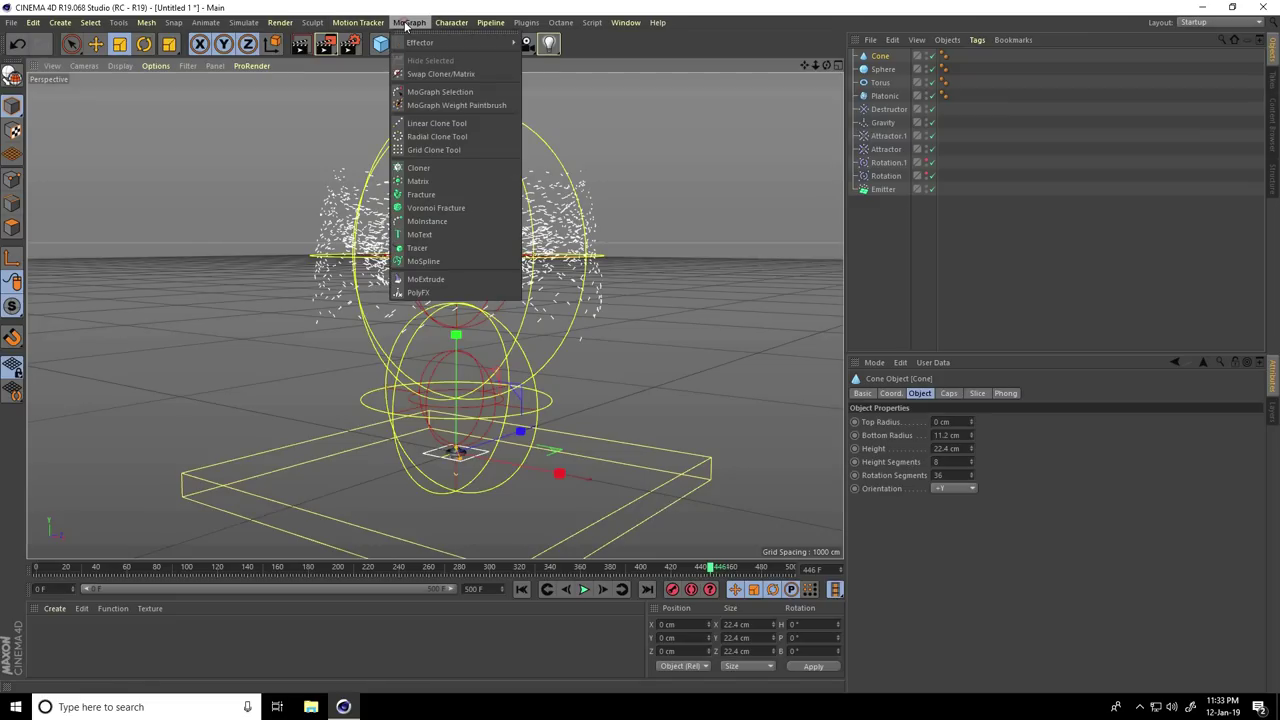
{"action": "left_click", "coordinate": [431, 170]}
{"action": "left_click", "coordinate": [880, 110]}
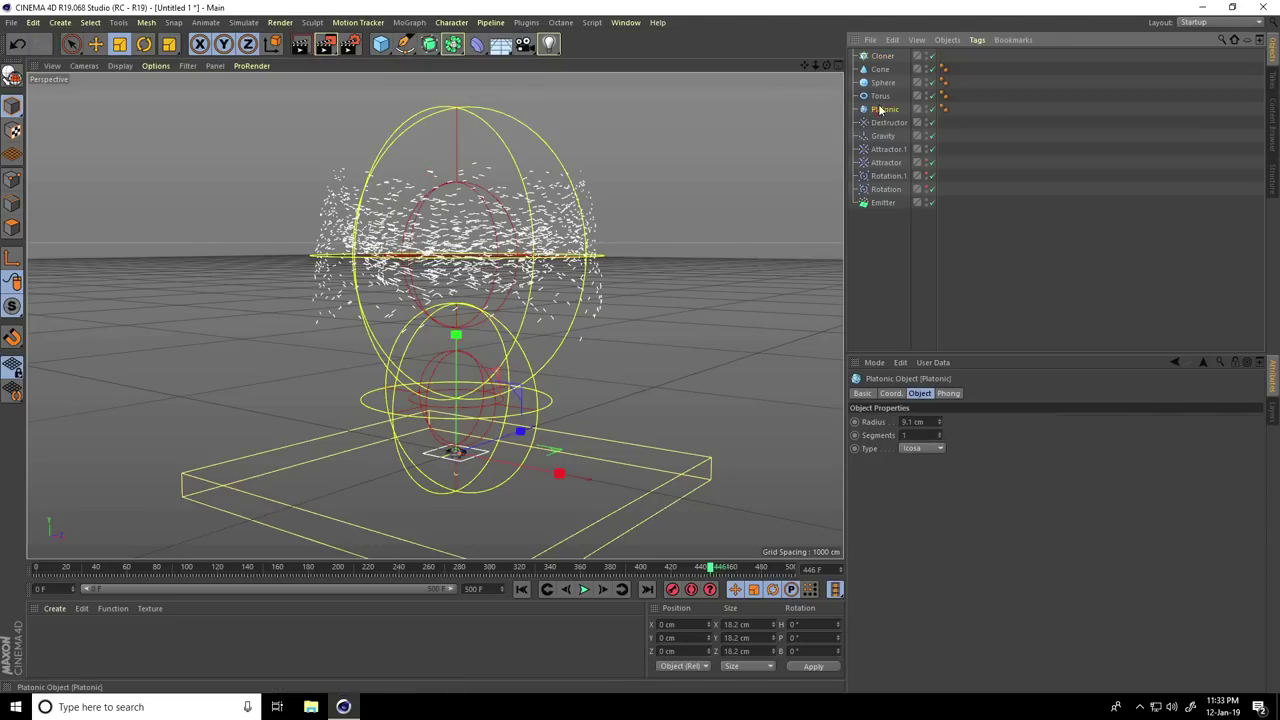
{"action": "left_click", "coordinate": [880, 70], "text": "shift"}
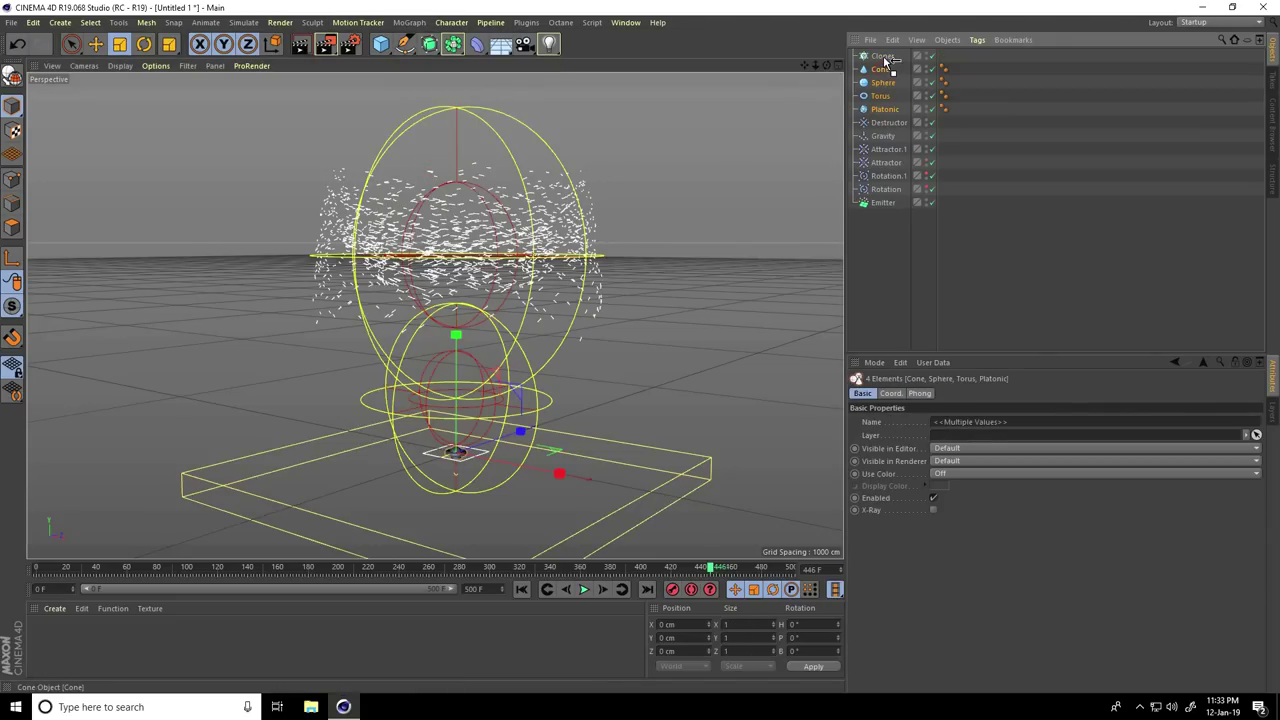
{"action": "left_click_drag", "start_coordinate": [884, 61], "coordinate": [884, 58]}
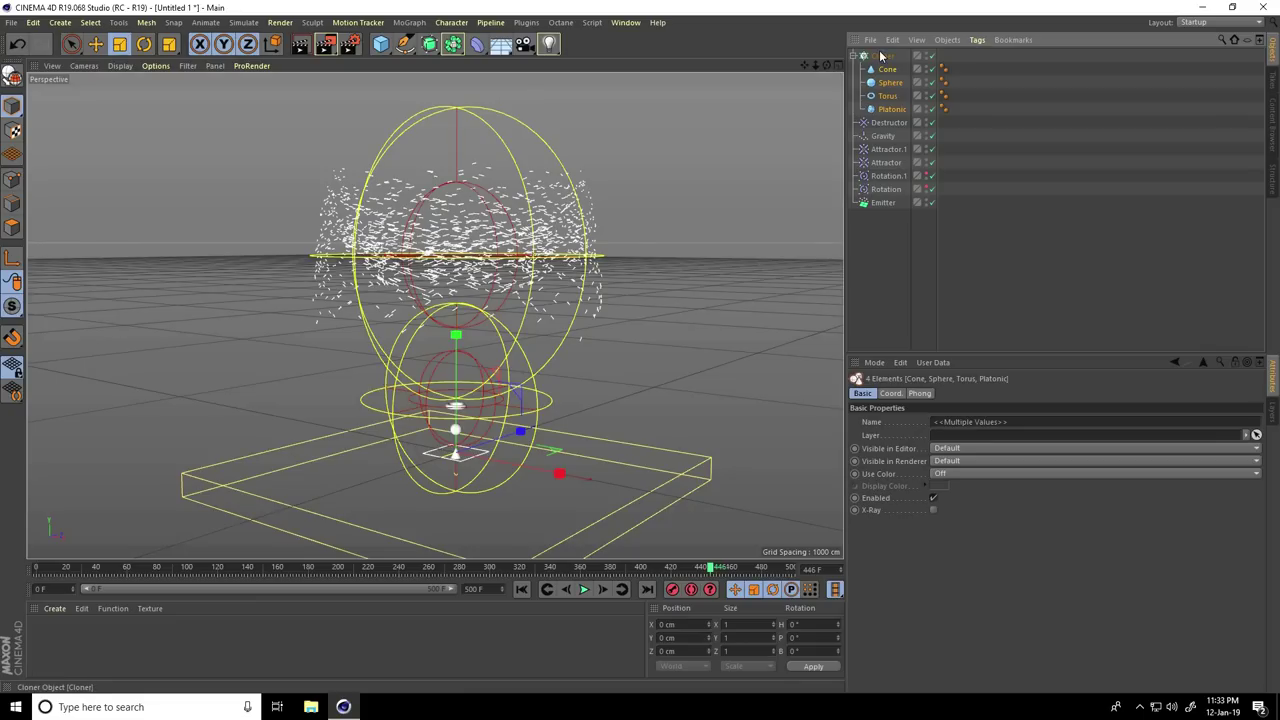
{"action": "left_click", "coordinate": [883, 56]}
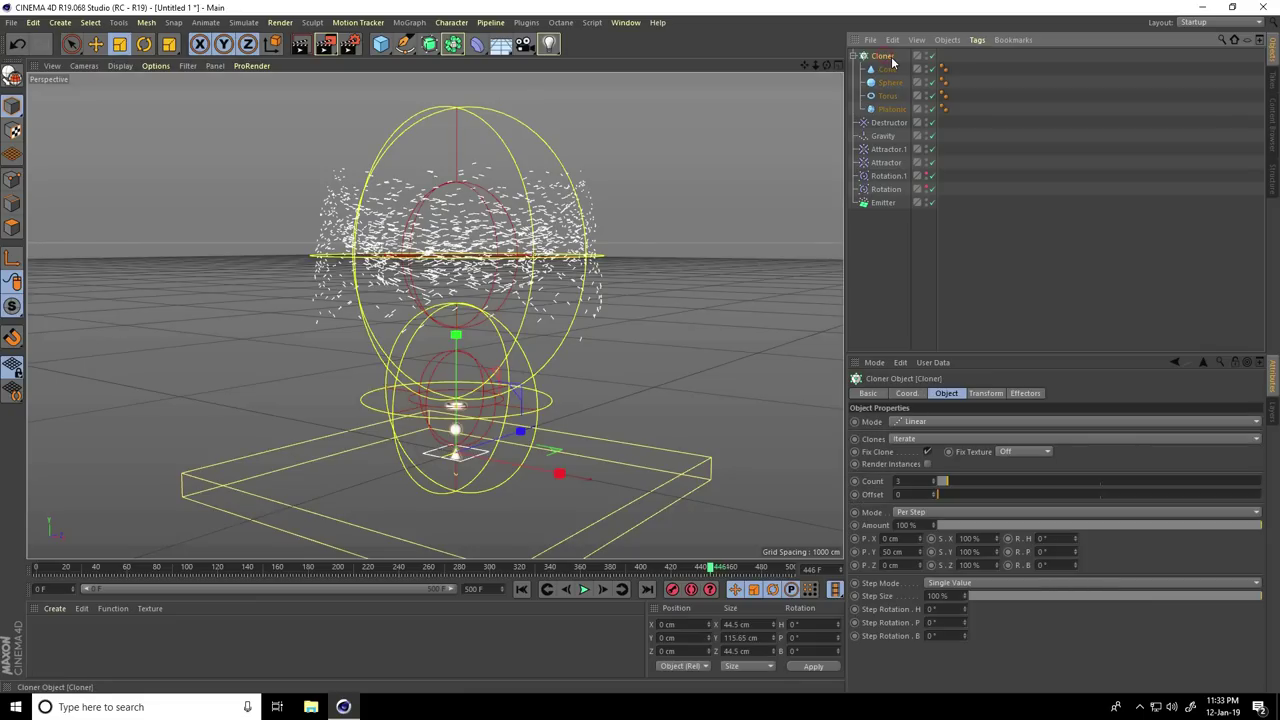
Step: Set the Cloner's Mode to Object with Emitter as the target object
{"action": "left_click", "coordinate": [912, 422]}
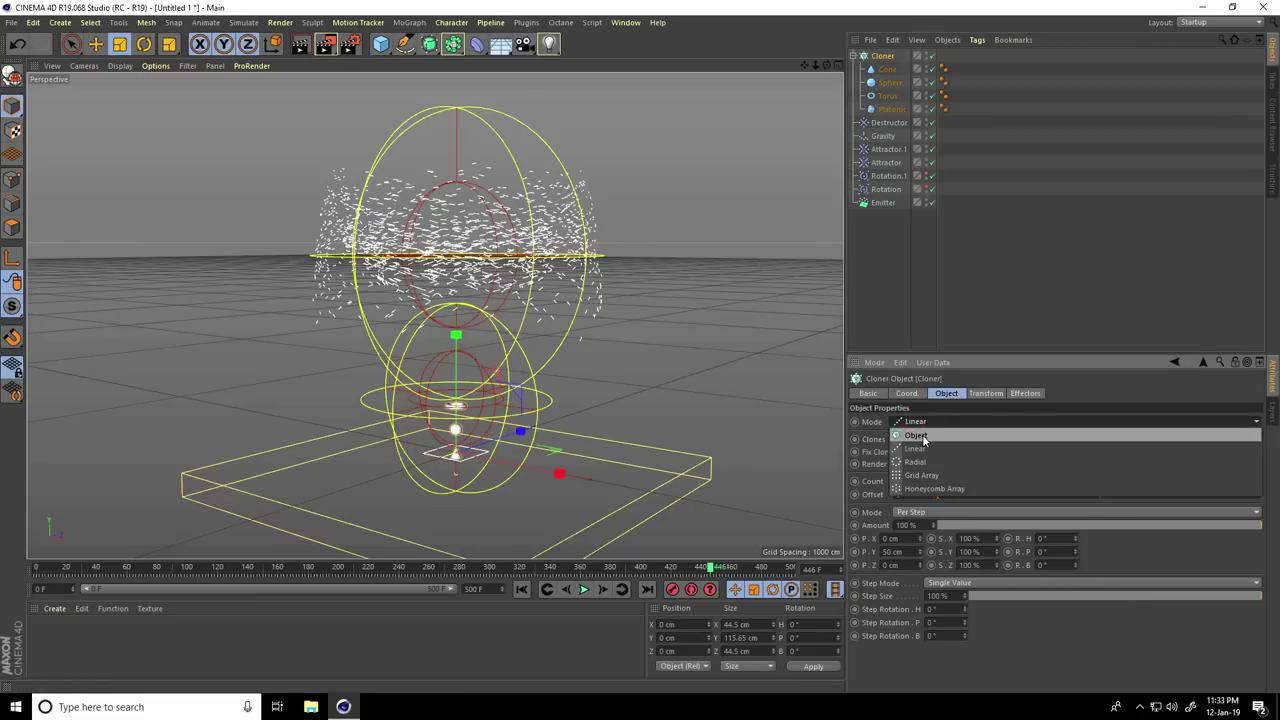
{"action": "left_click", "coordinate": [915, 436]}
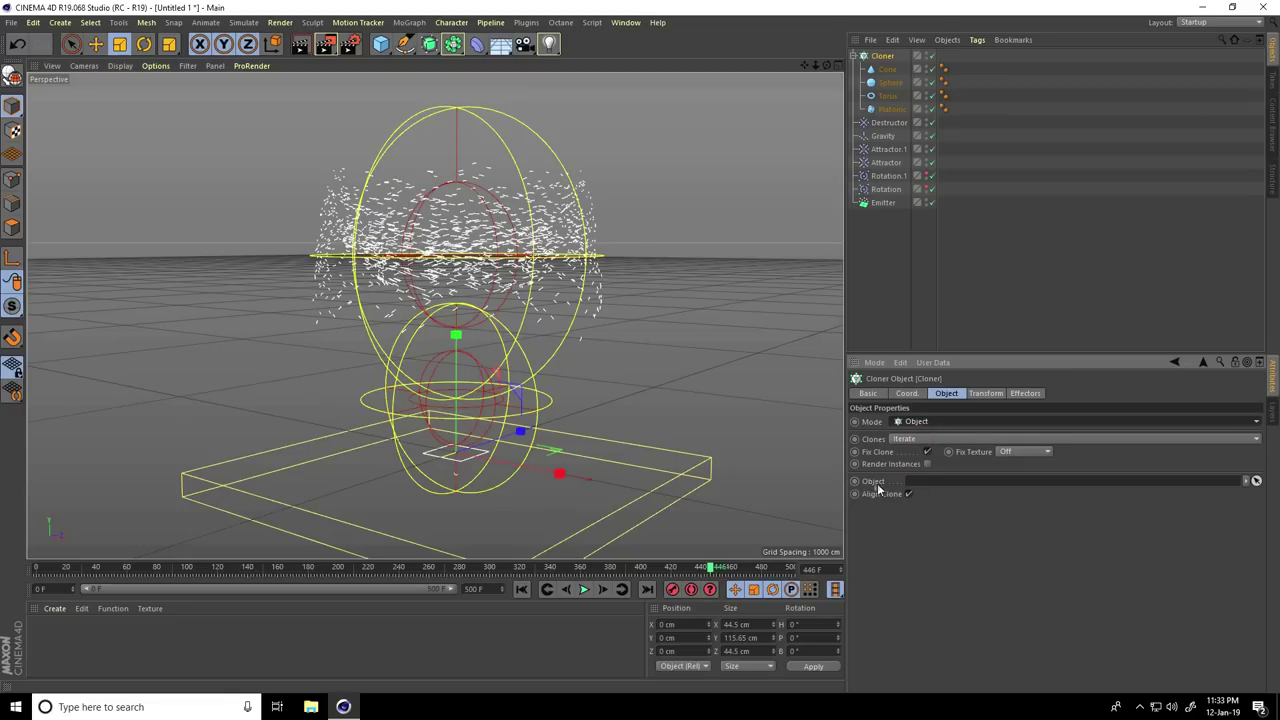
{"action": "left_click", "coordinate": [1256, 481]}
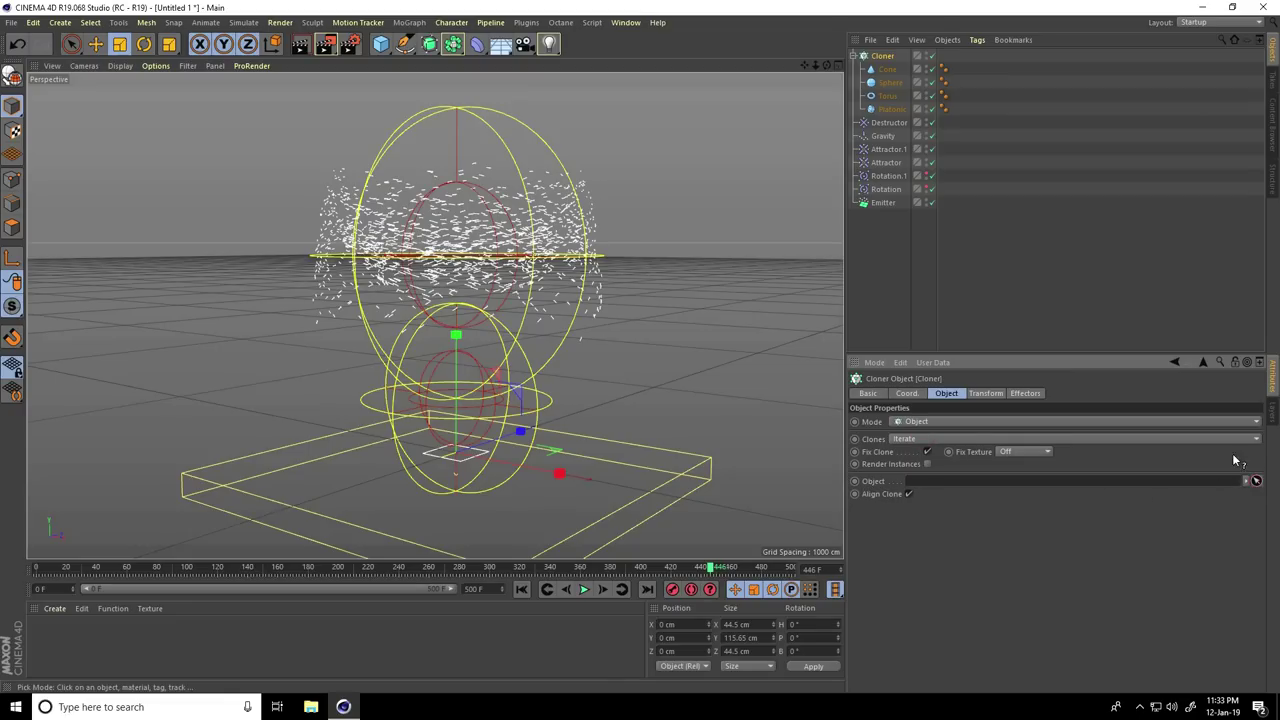
{"action": "left_click", "coordinate": [883, 204]}
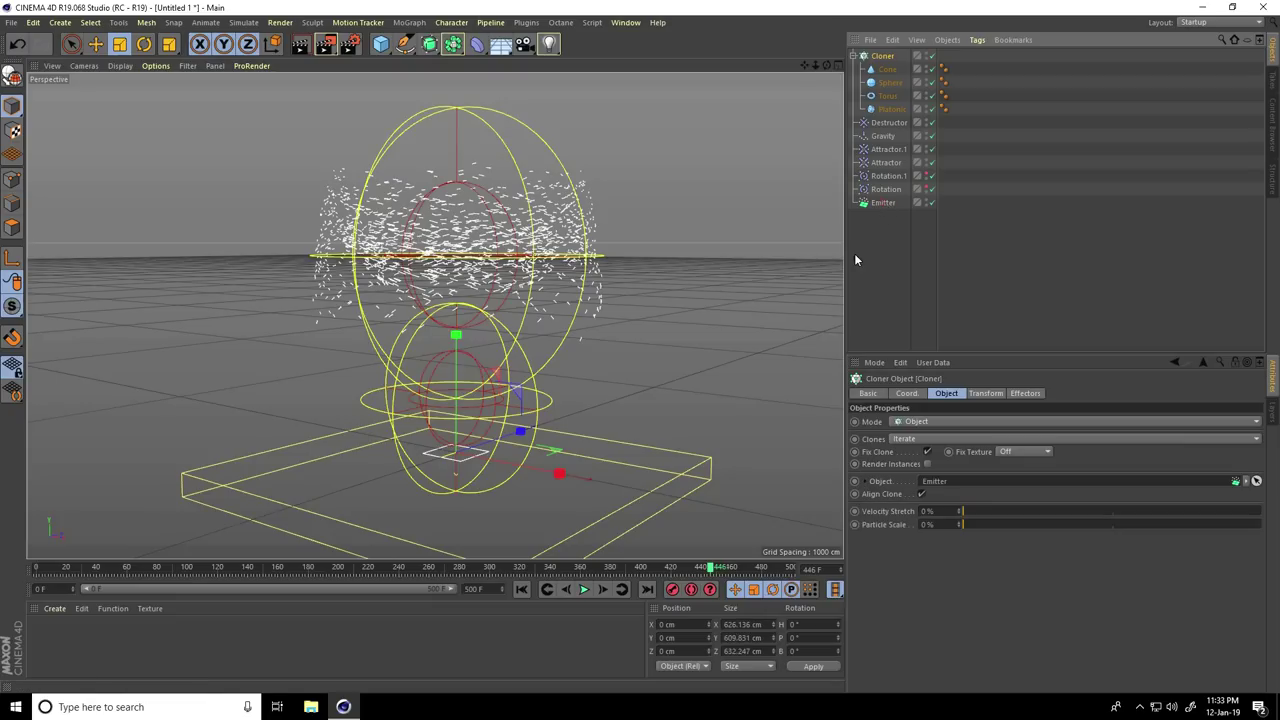
{"action": "left_click", "coordinate": [522, 589]}
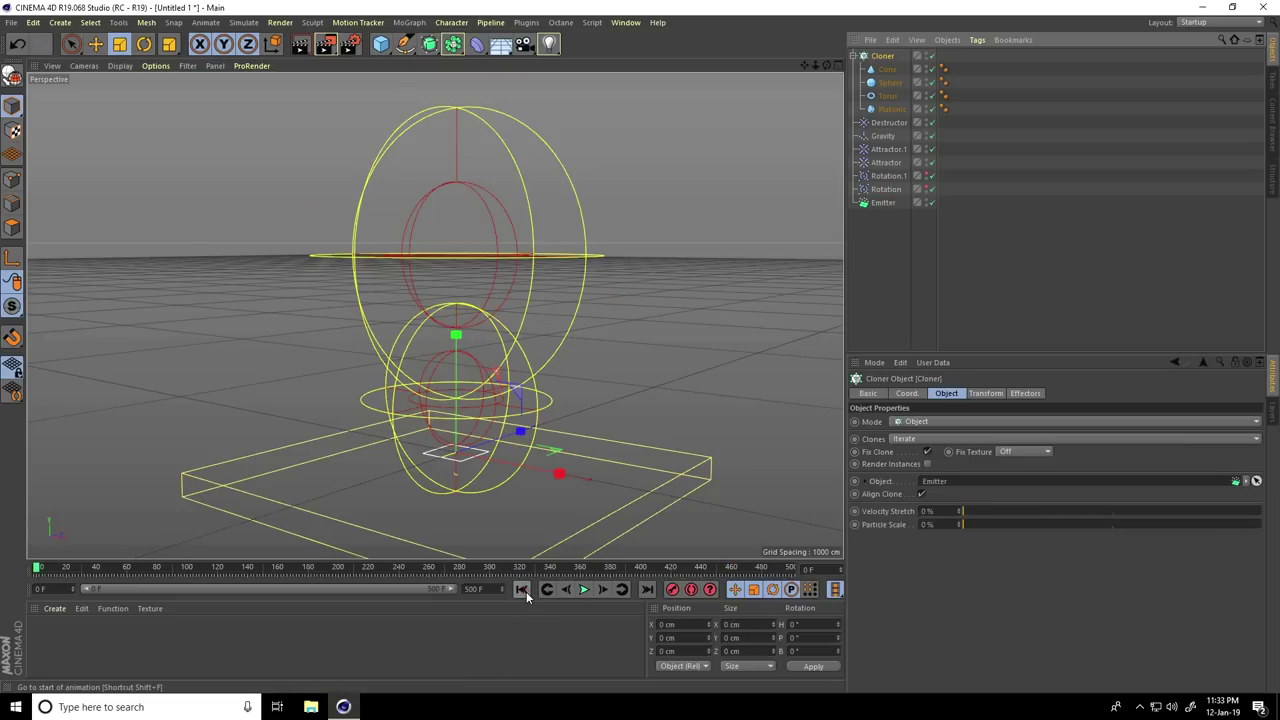
Step: Play the animation and pause at frame 101 to inspect the swirling cloned shapes
{"action": "left_click", "coordinate": [584, 589]}
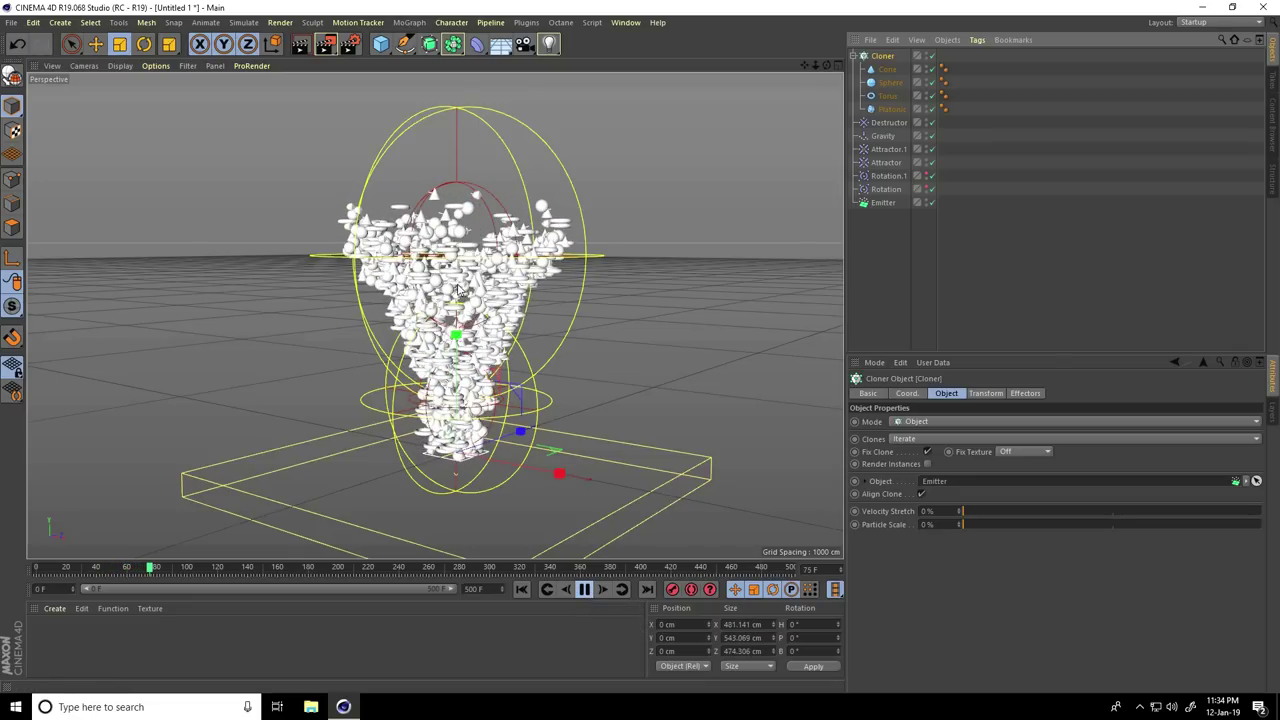
{"action": "scroll", "coordinate": [480, 275], "scroll_direction": "up", "scroll_amount": 4}
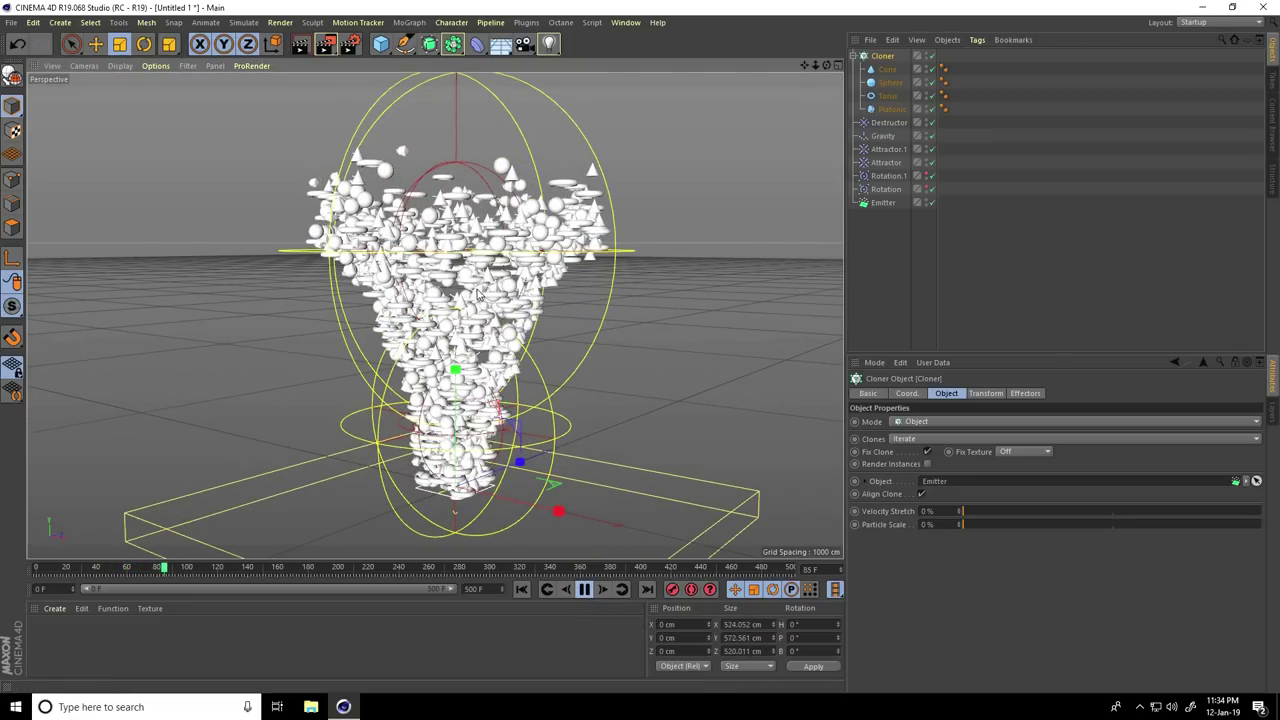
{"action": "left_click", "coordinate": [585, 590]}
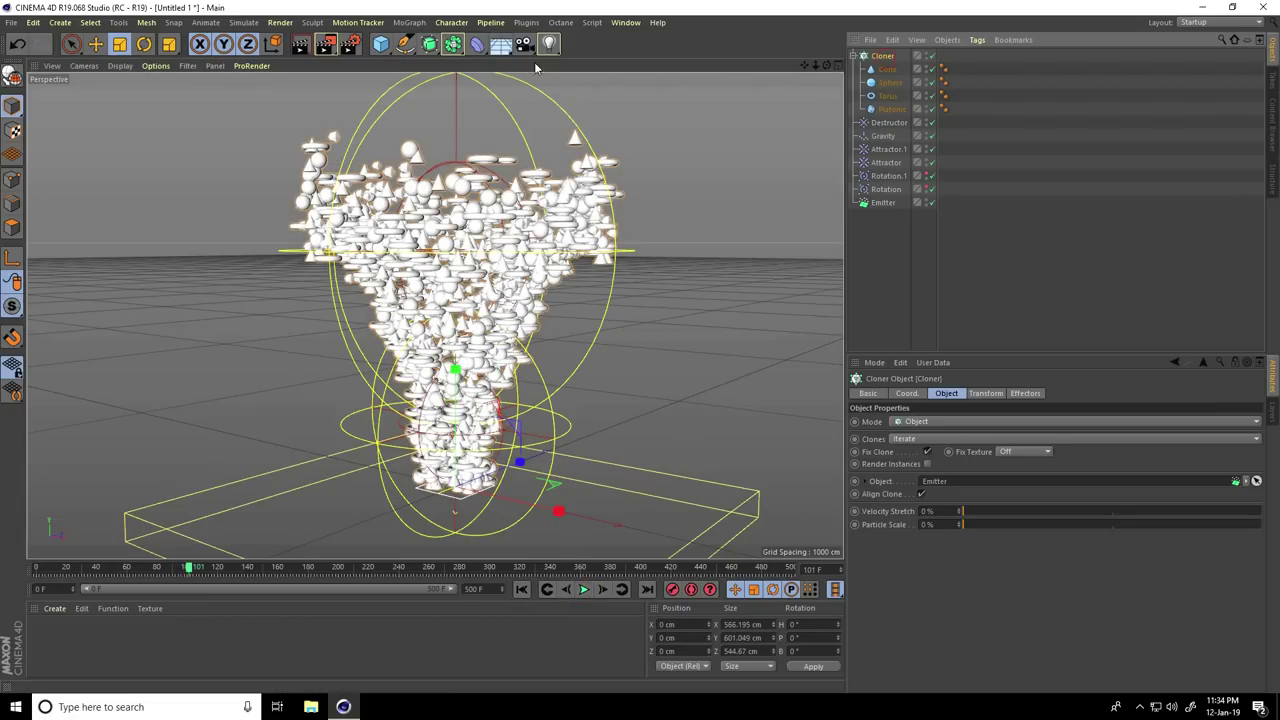
{"action": "left_click", "coordinate": [406, 24]}
{"action": "mouse_move", "coordinate": [424, 46]}
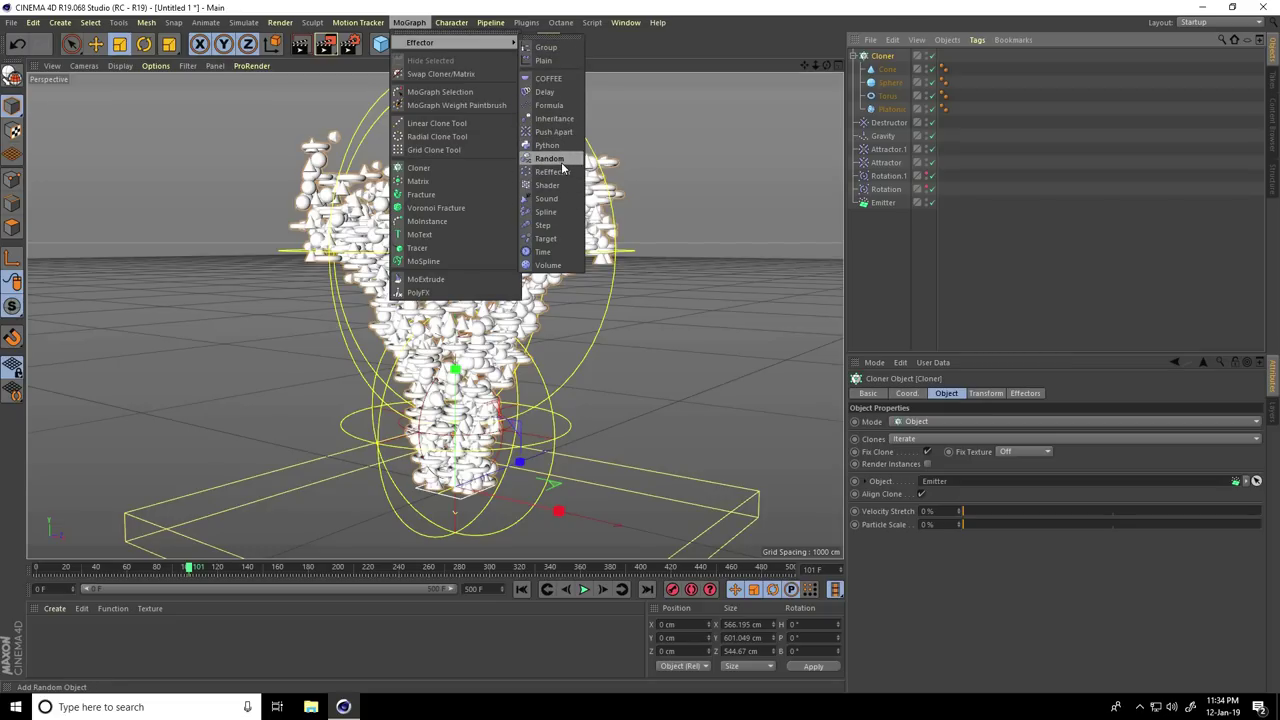
Step: Add a Random effector with Position off and uniform Scale -0.7, then replay
{"action": "left_click", "coordinate": [549, 159]}
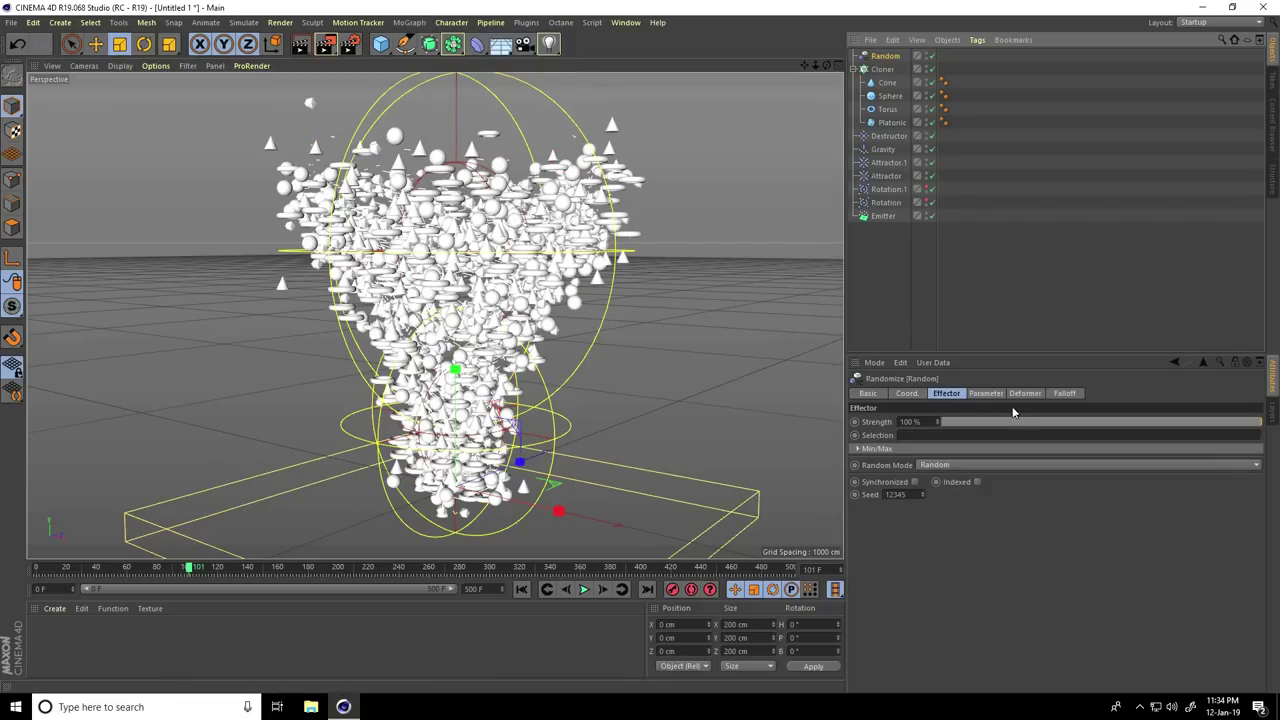
{"action": "left_click", "coordinate": [986, 393]}
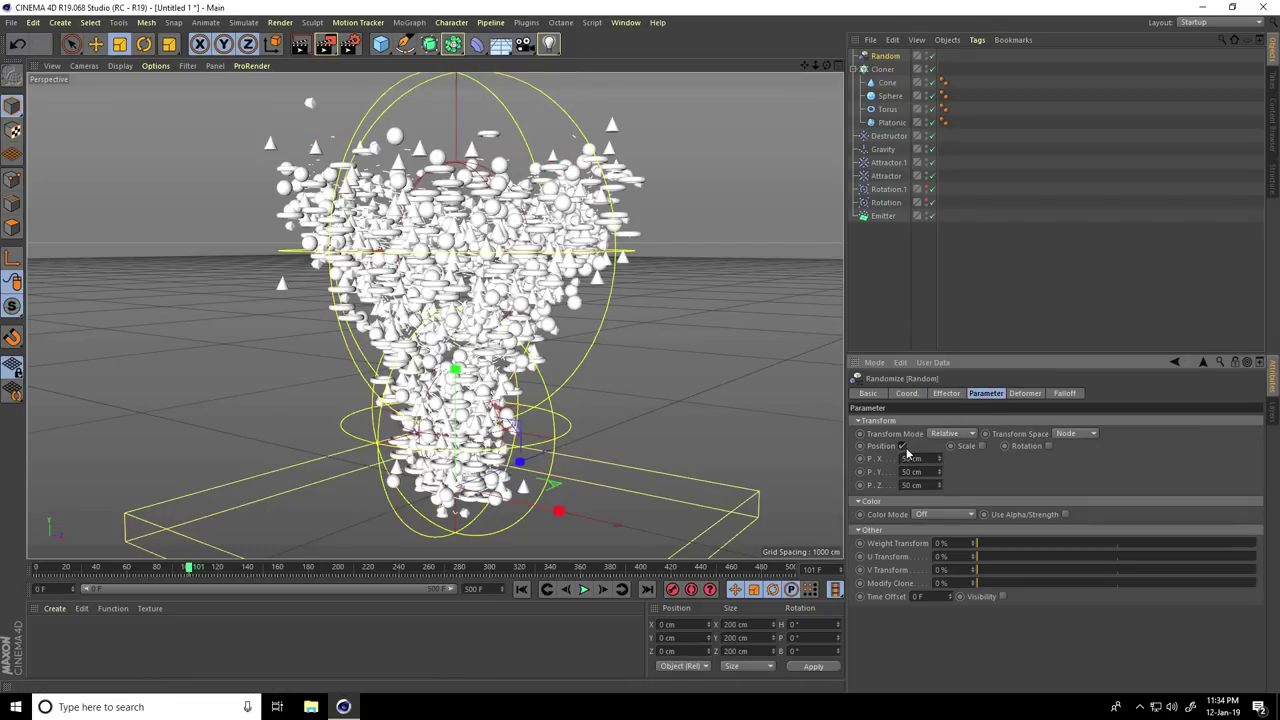
{"action": "left_click", "coordinate": [902, 446]}
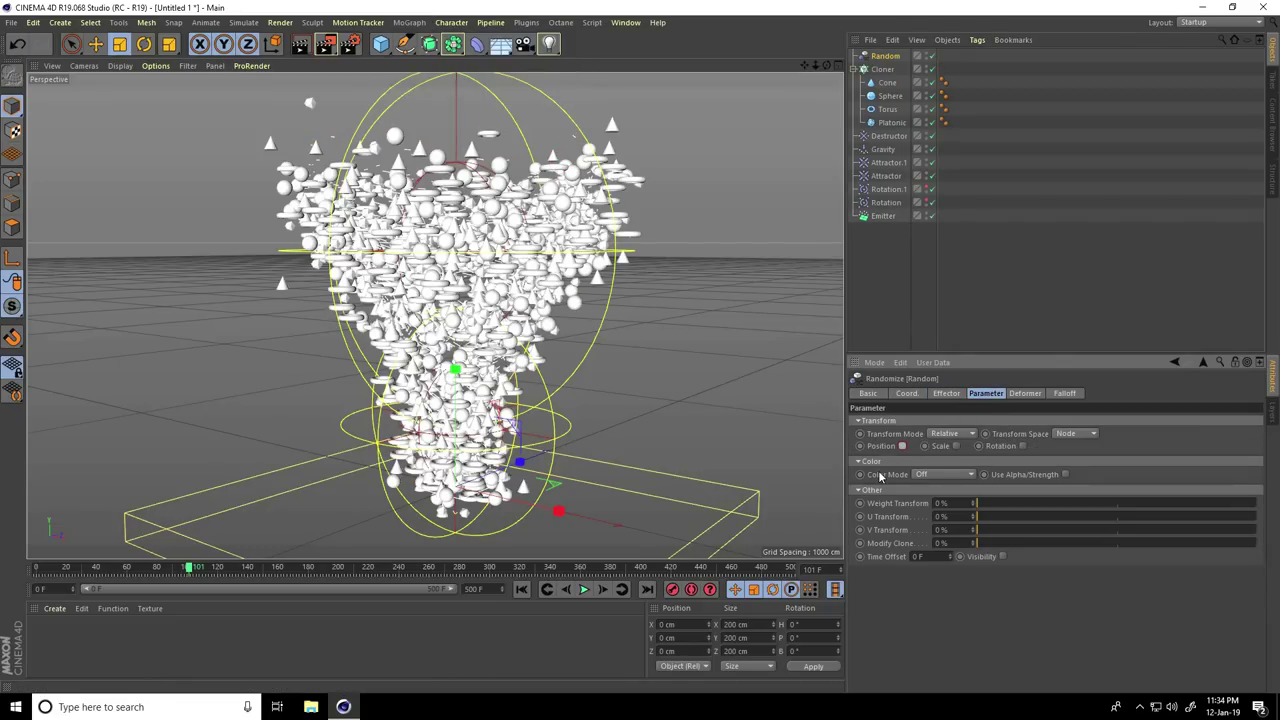
{"action": "left_click", "coordinate": [955, 445]}
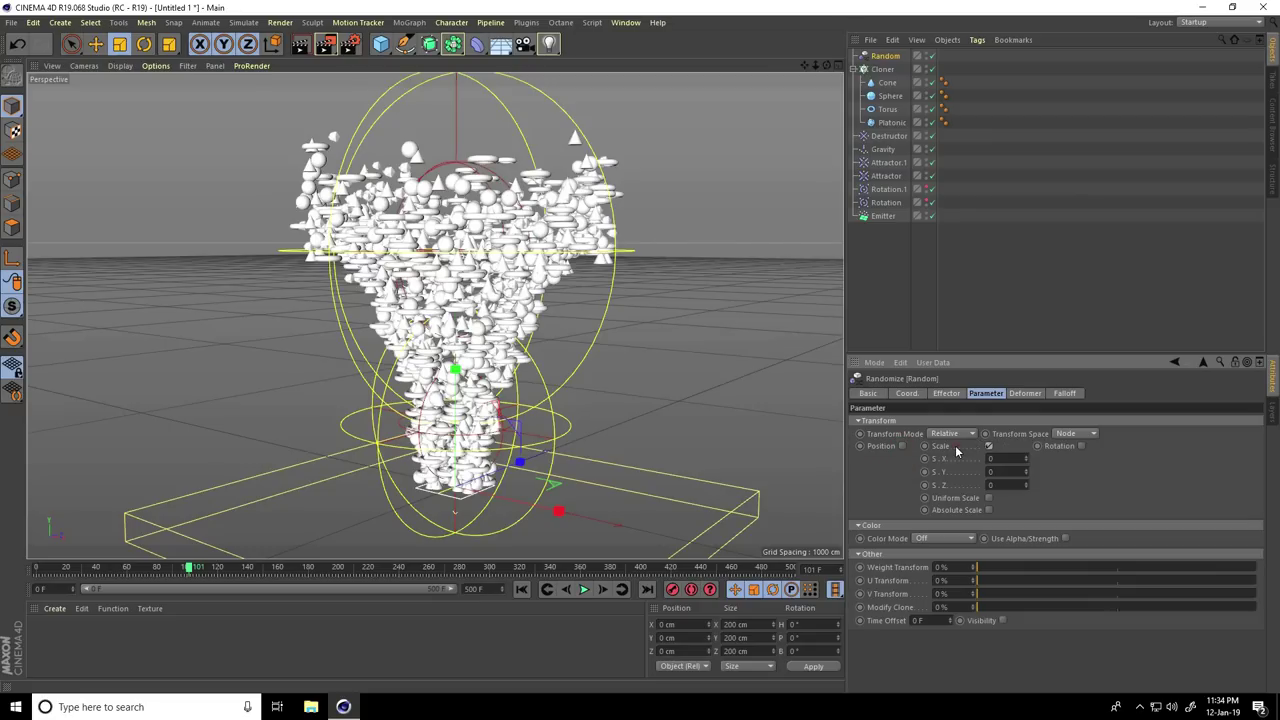
{"action": "left_click", "coordinate": [988, 498]}
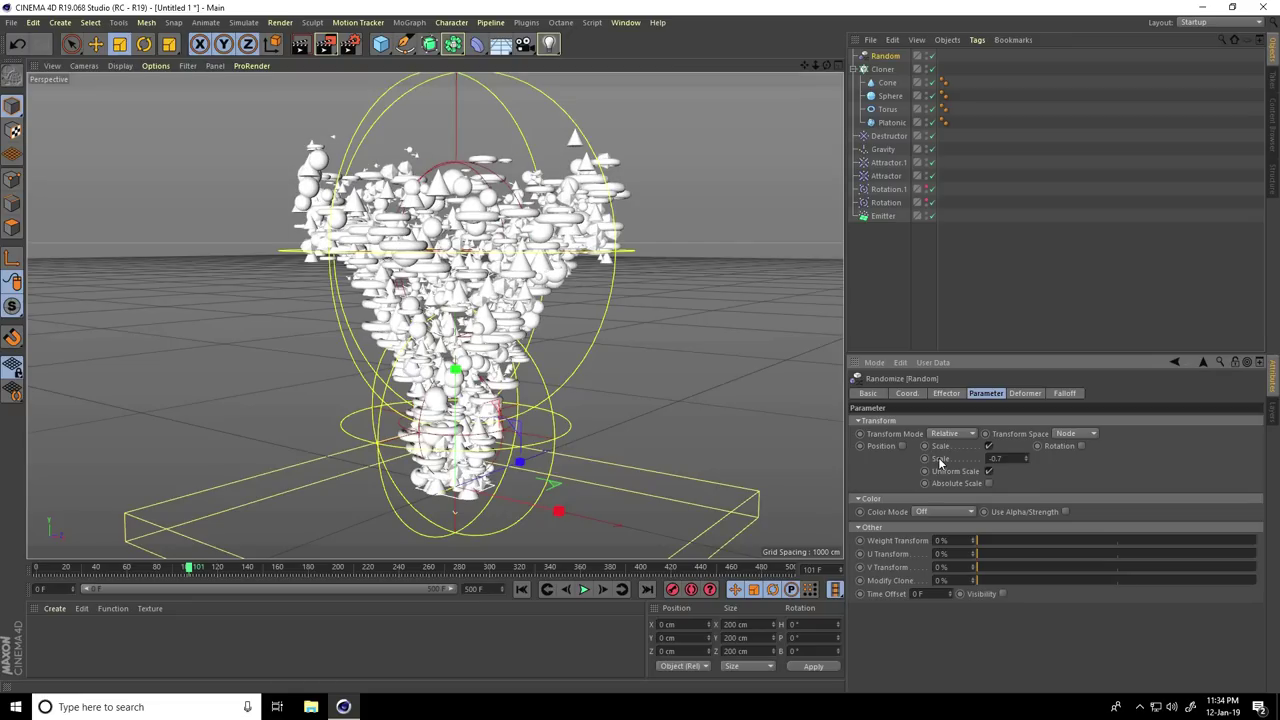
{"action": "left_click", "coordinate": [522, 590]}
{"action": "left_click", "coordinate": [587, 590]}
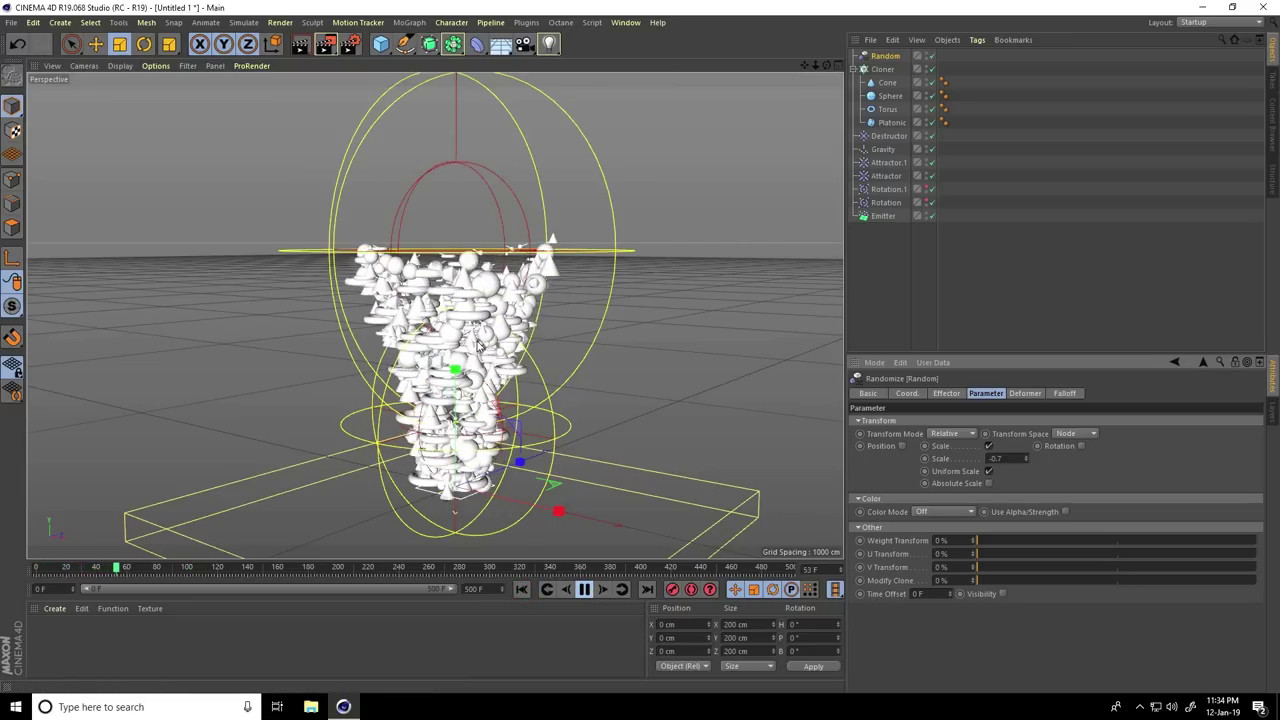
{"action": "left_click", "coordinate": [585, 590]}
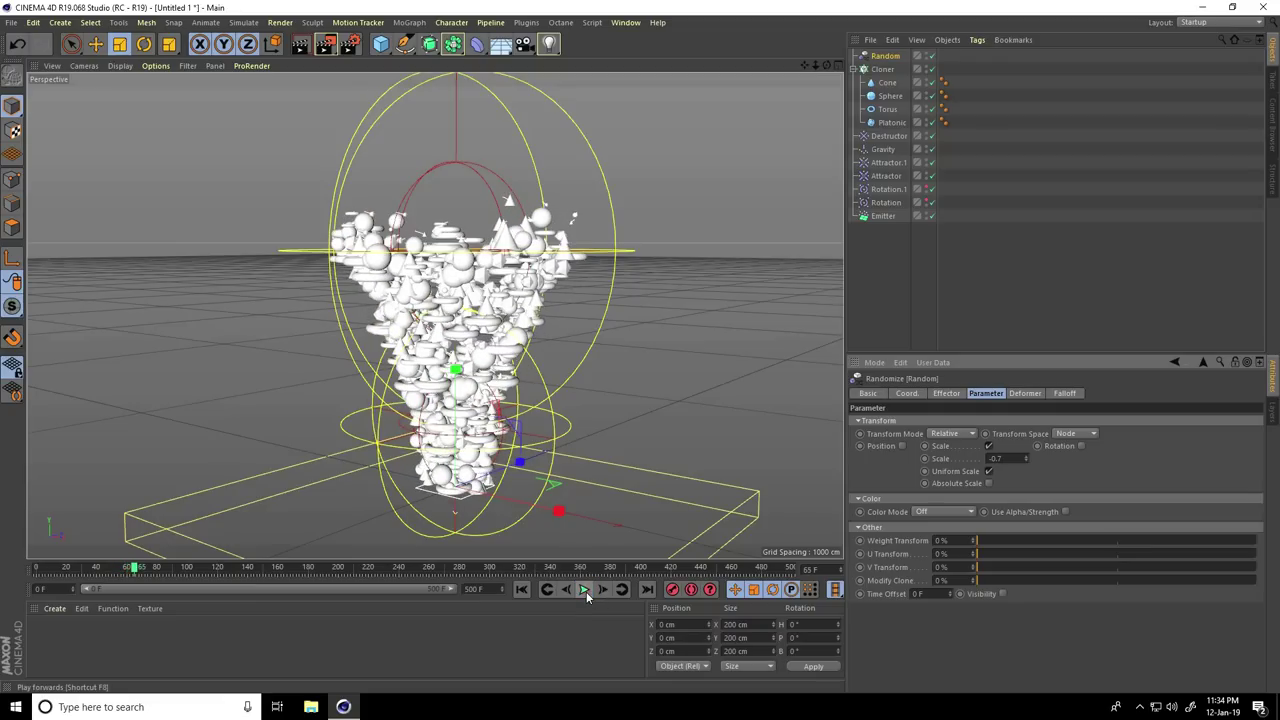
Step: Enable random Rotation of 360° on H, P and B, then replay to frame 160
{"action": "left_click", "coordinate": [1081, 445]}
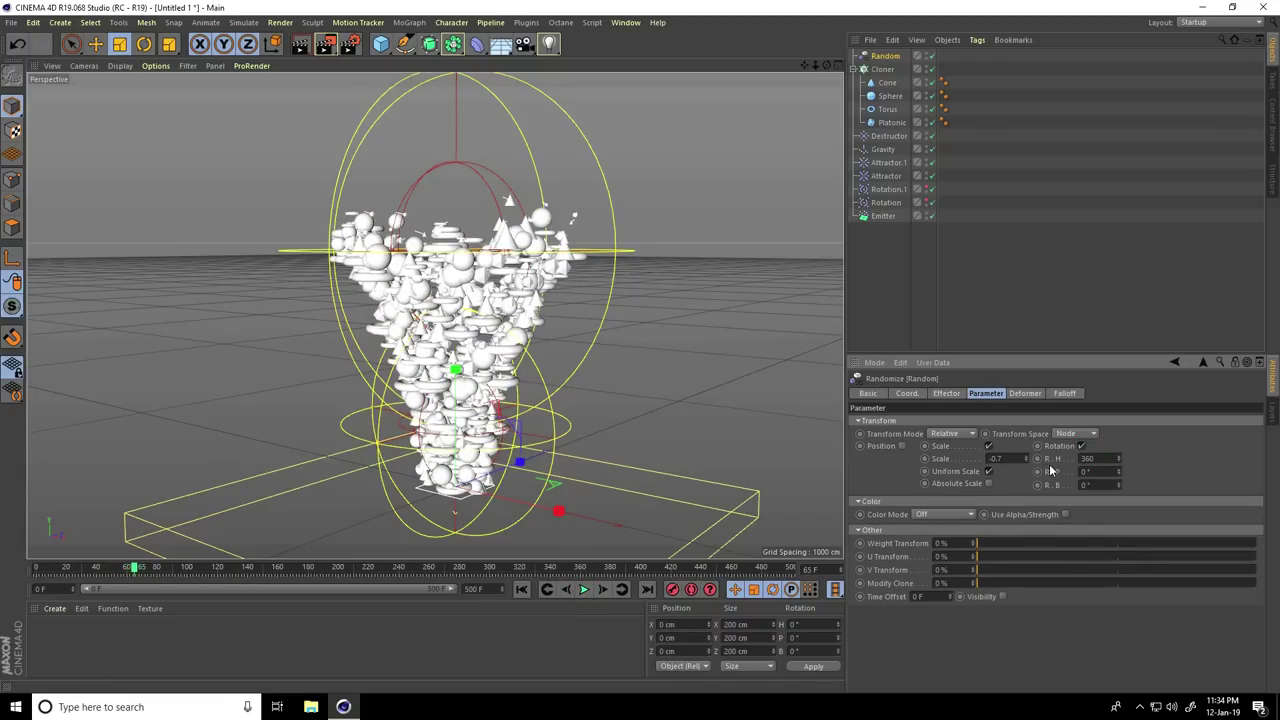
{"action": "type", "text": "360"}
{"action": "key", "text": "Return"}
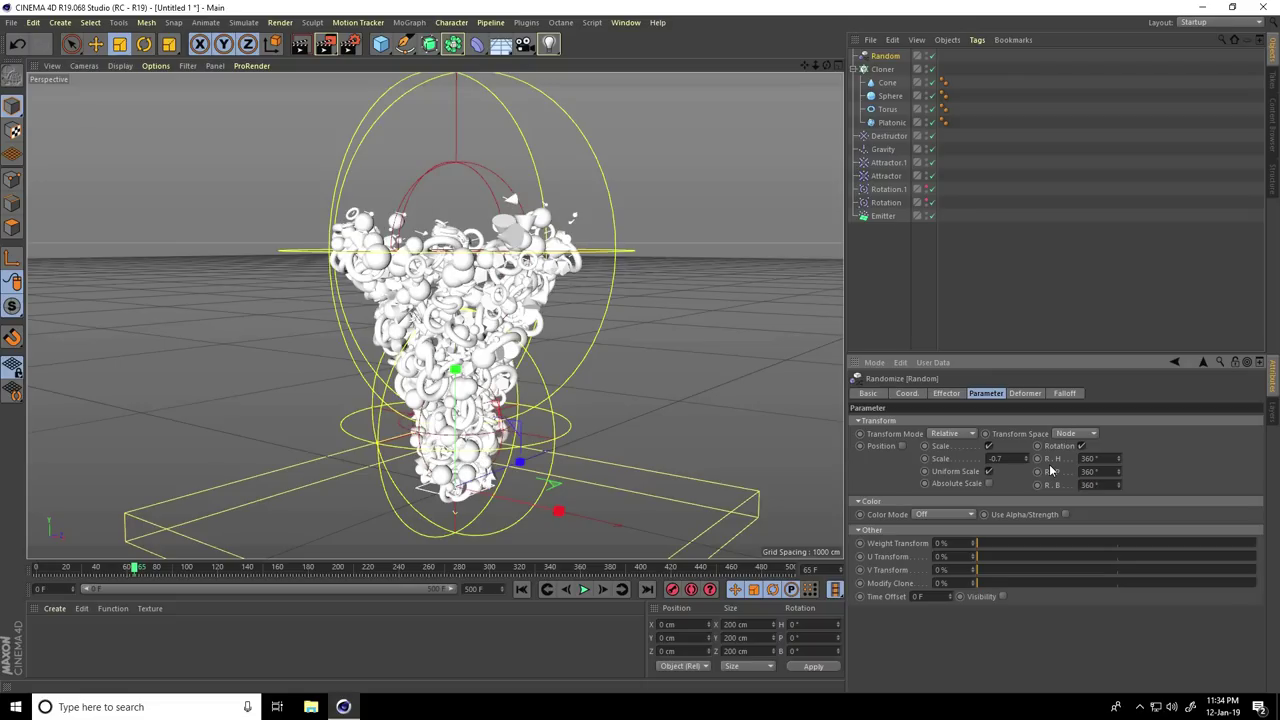
{"action": "left_click", "coordinate": [522, 590]}
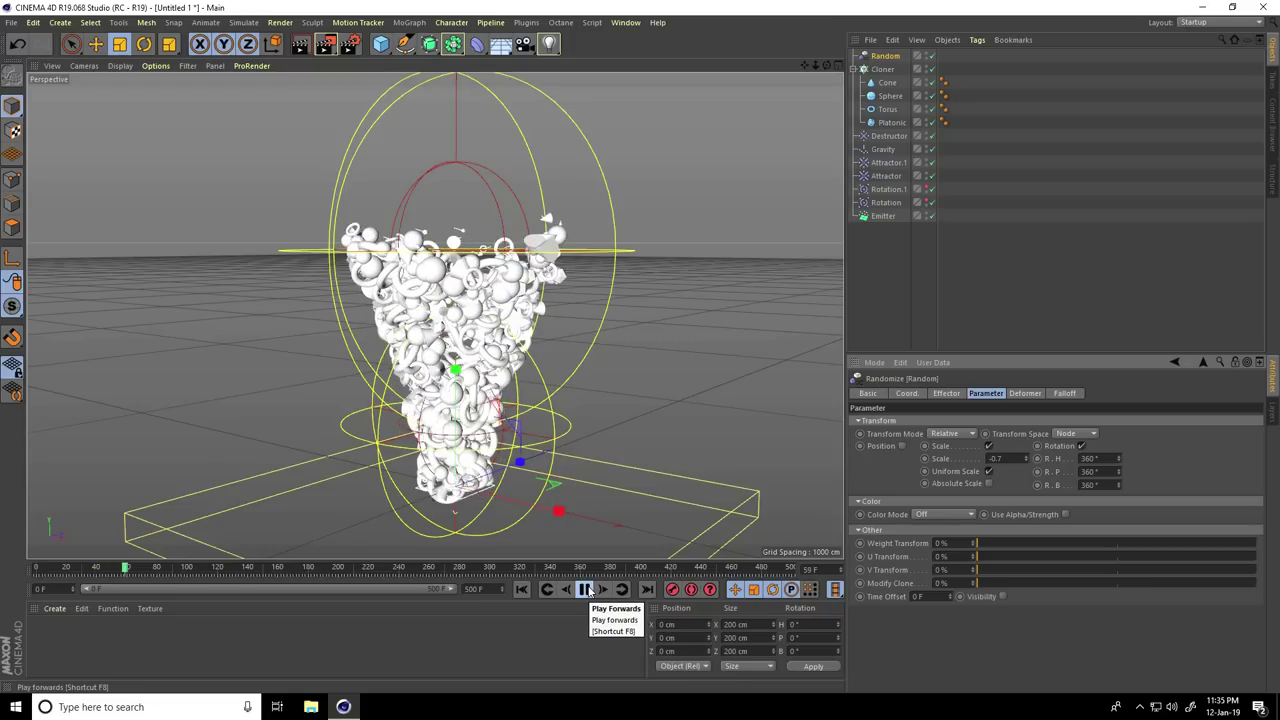
{"action": "scroll", "coordinate": [430, 405], "scroll_direction": "down", "scroll_amount": 2}
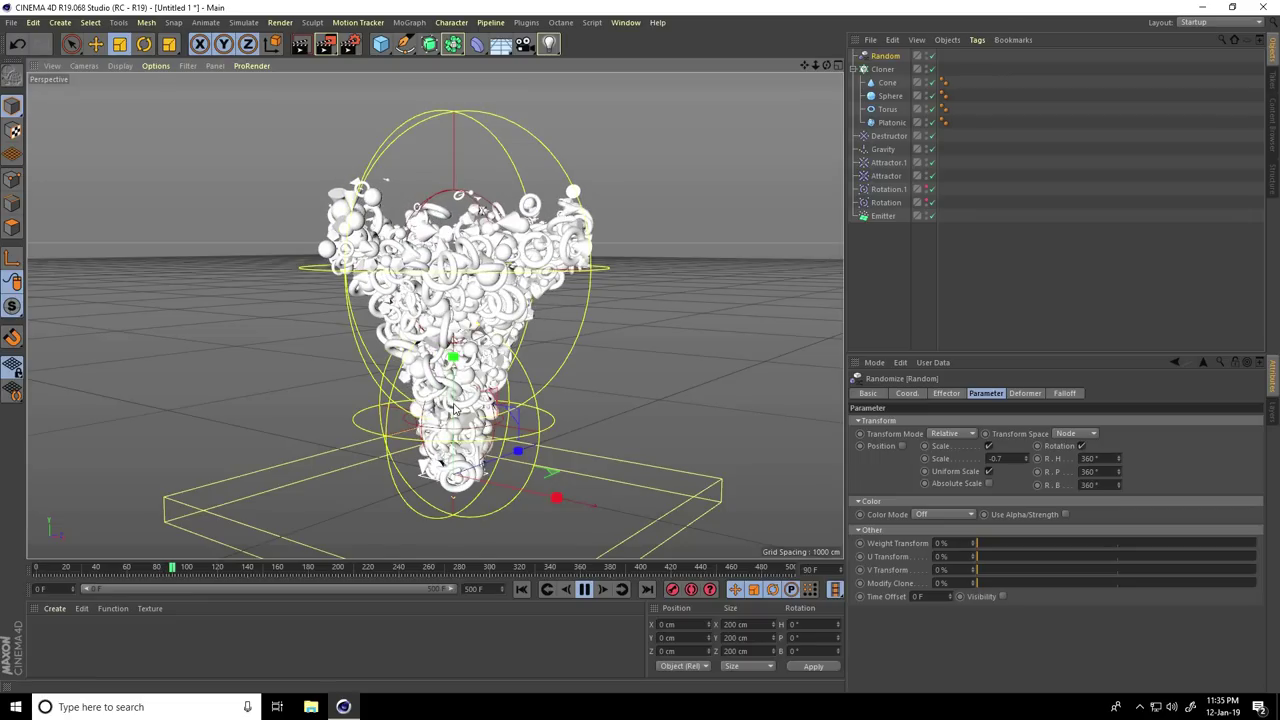
{"action": "key", "text": "e"}
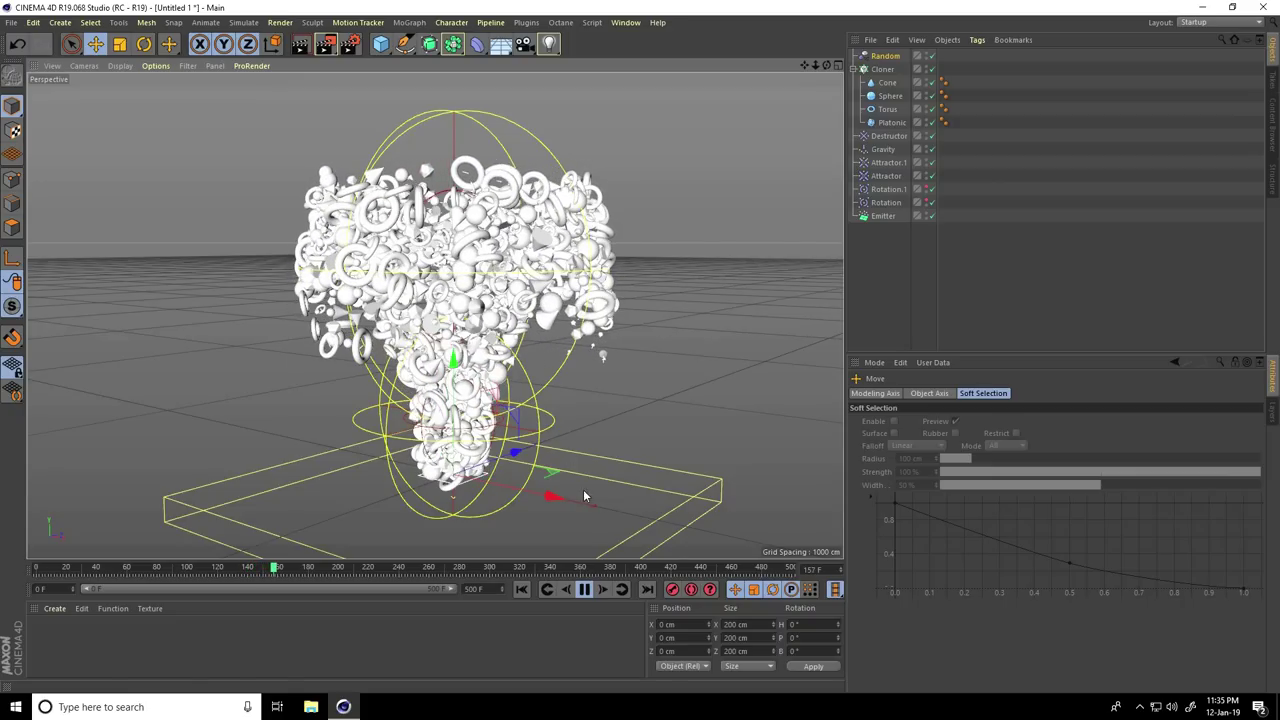
{"action": "left_click", "coordinate": [585, 590]}
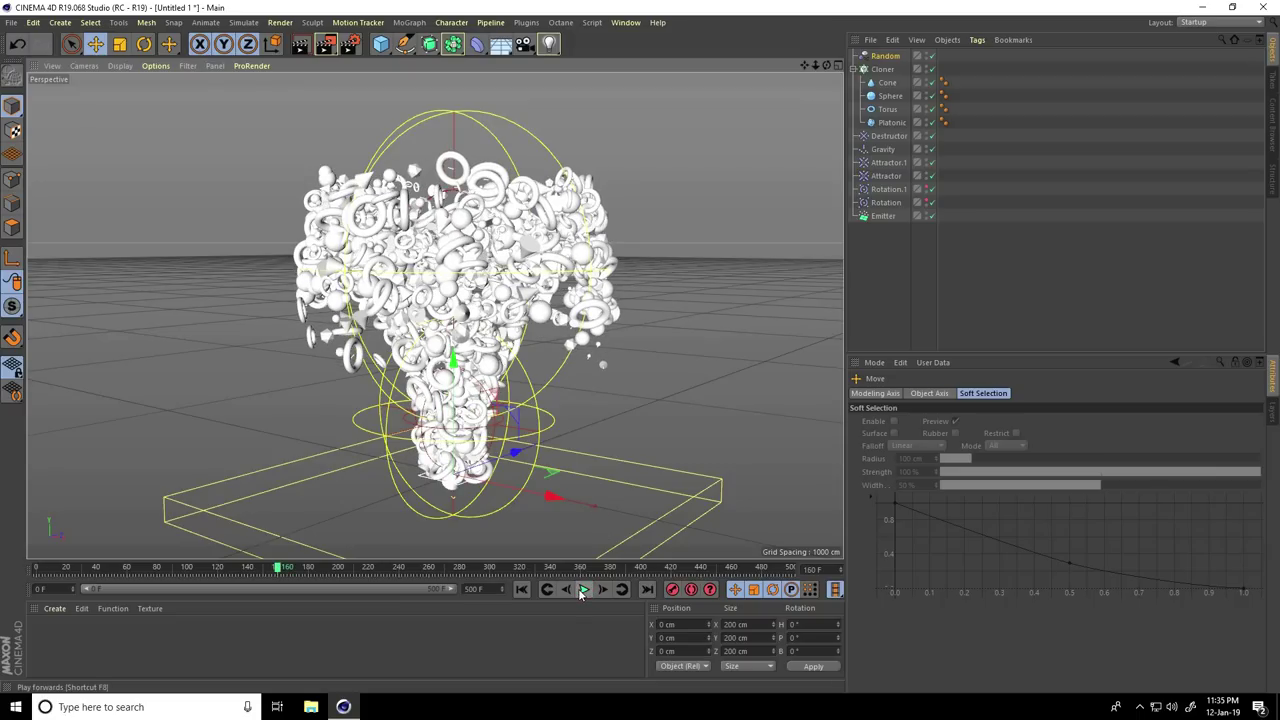
{"action": "left_click", "coordinate": [62, 612]}
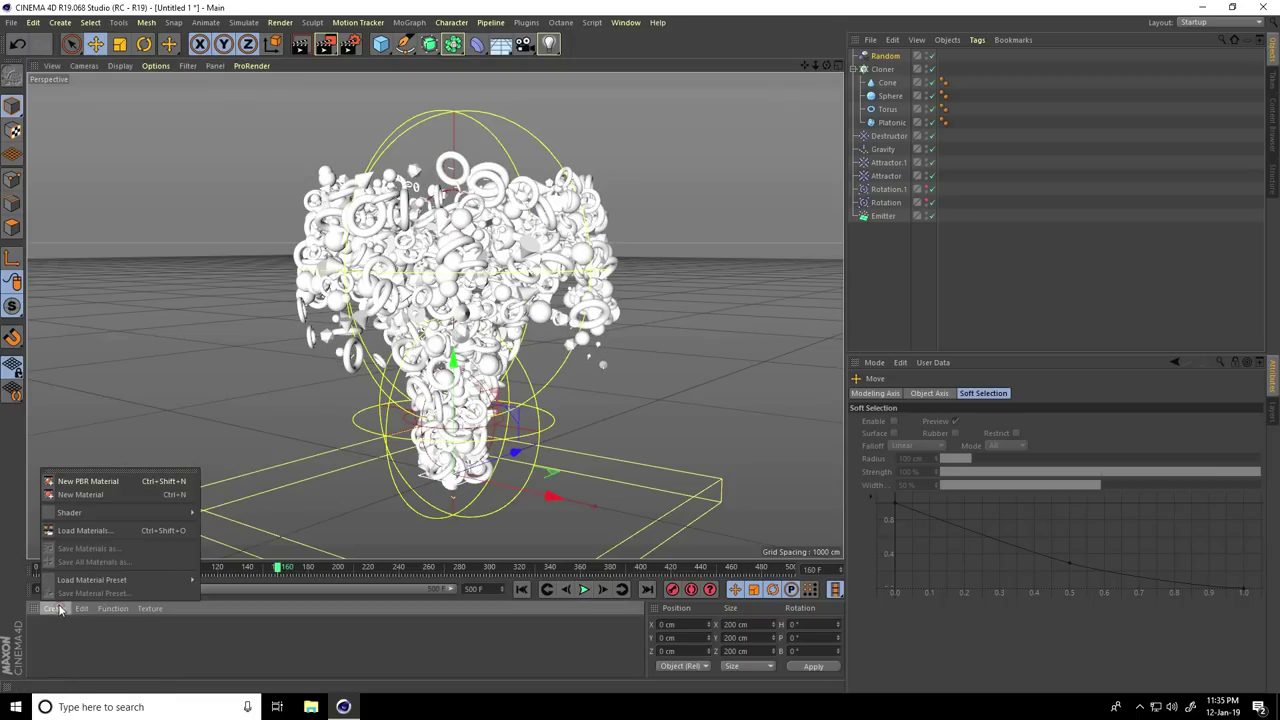
Step: Load the MercyMat material library and apply its gold material to the Torus
{"action": "left_click", "coordinate": [84, 535]}
{"action": "left_click", "coordinate": [155, 106]}
{"action": "left_click", "coordinate": [1164, 671]}
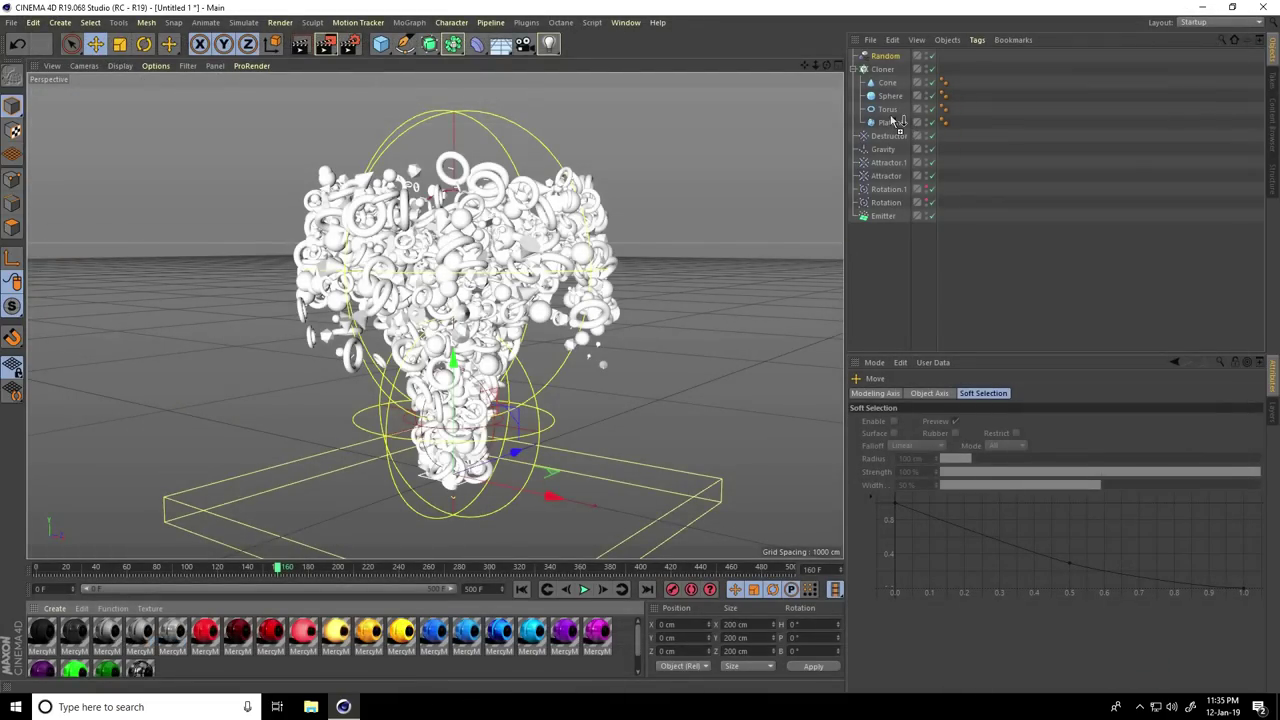
{"action": "left_click_drag", "start_coordinate": [886, 113], "coordinate": [886, 110]}
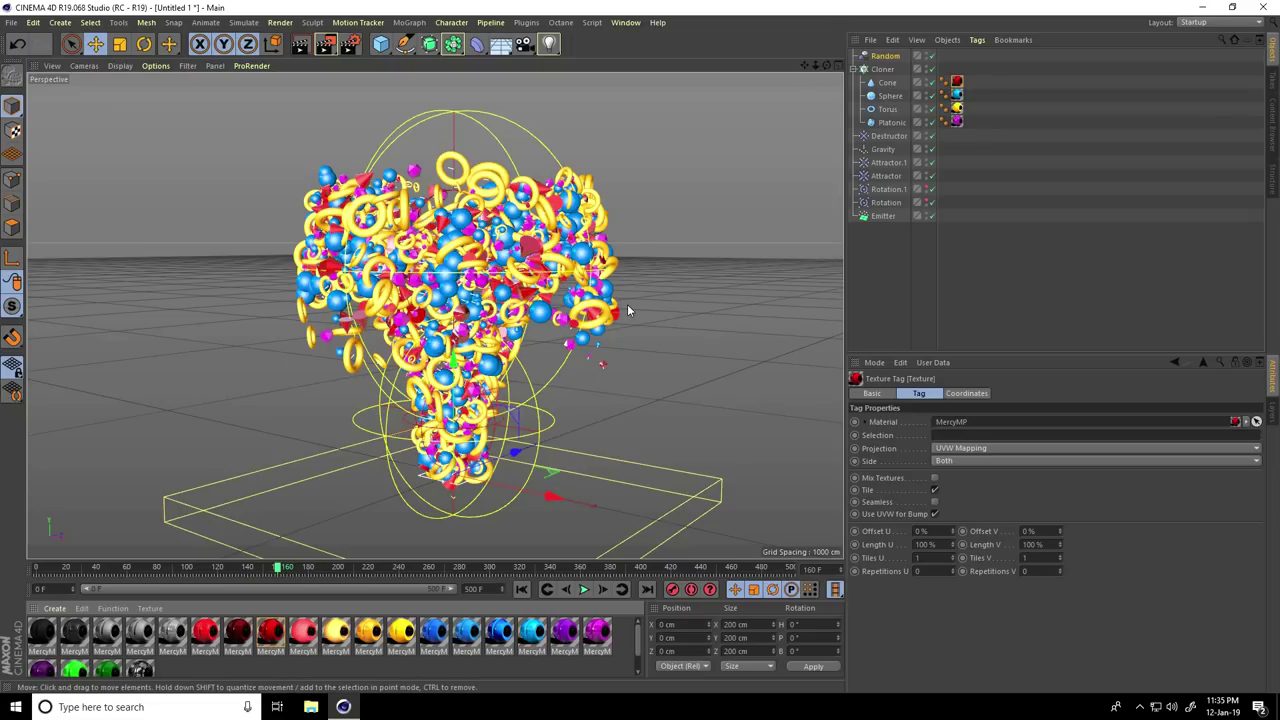
Step: Merge the cinema-4d-studio lights scene and orbit to view the tornado among the softboxes
{"action": "left_click", "coordinate": [8, 22]}
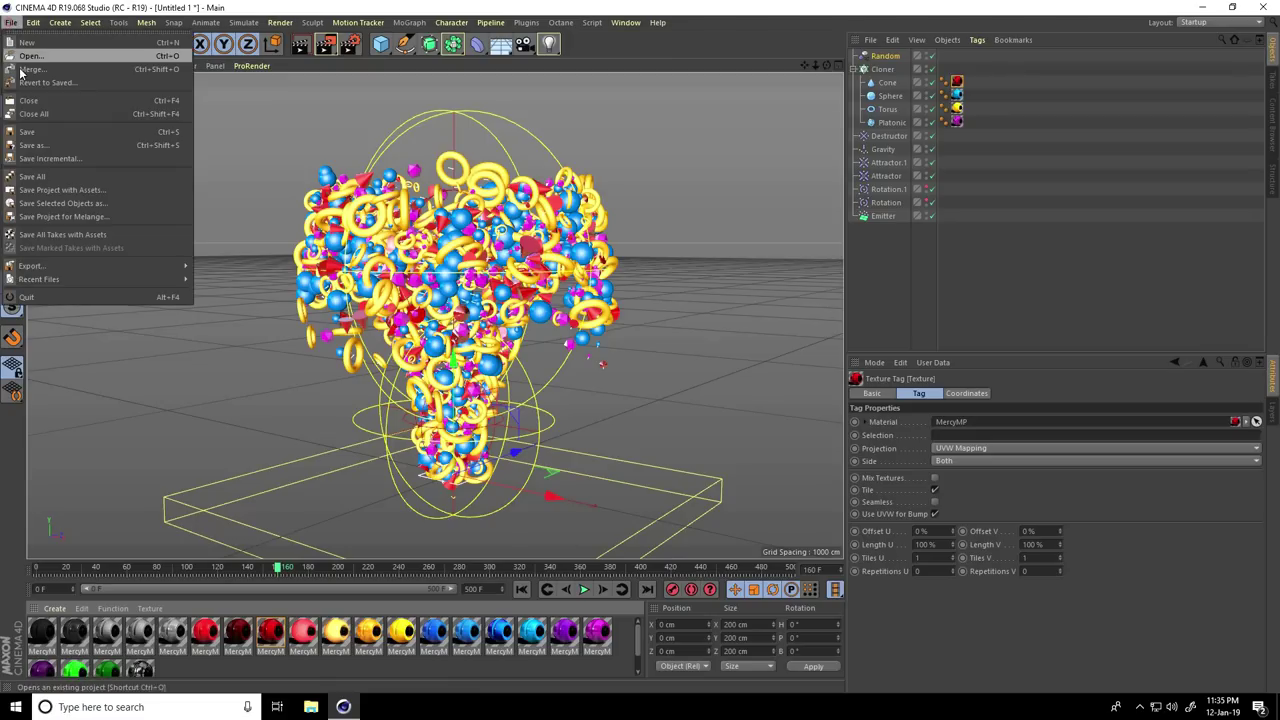
{"action": "left_click", "coordinate": [37, 70]}
{"action": "left_click", "coordinate": [179, 92]}
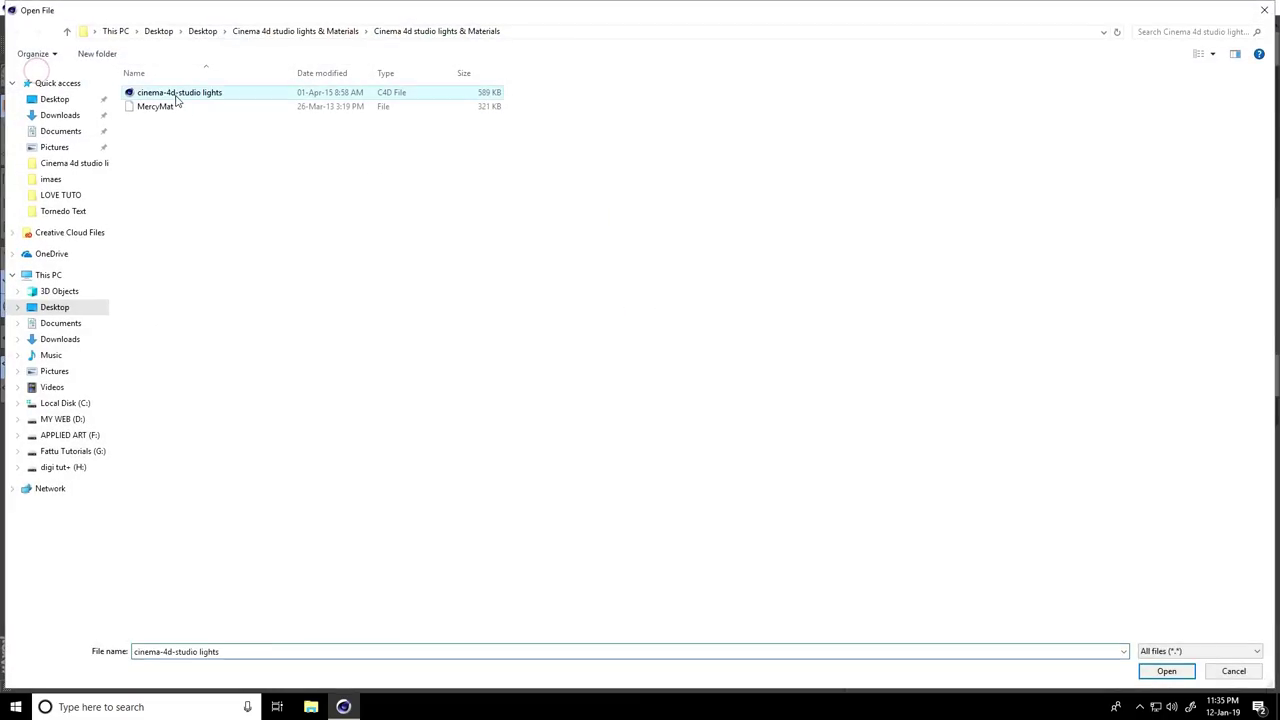
{"action": "left_click", "coordinate": [1160, 676]}
{"action": "left_click_drag", "start_coordinate": [395, 339], "coordinate": [495, 283], "text": "alt"}
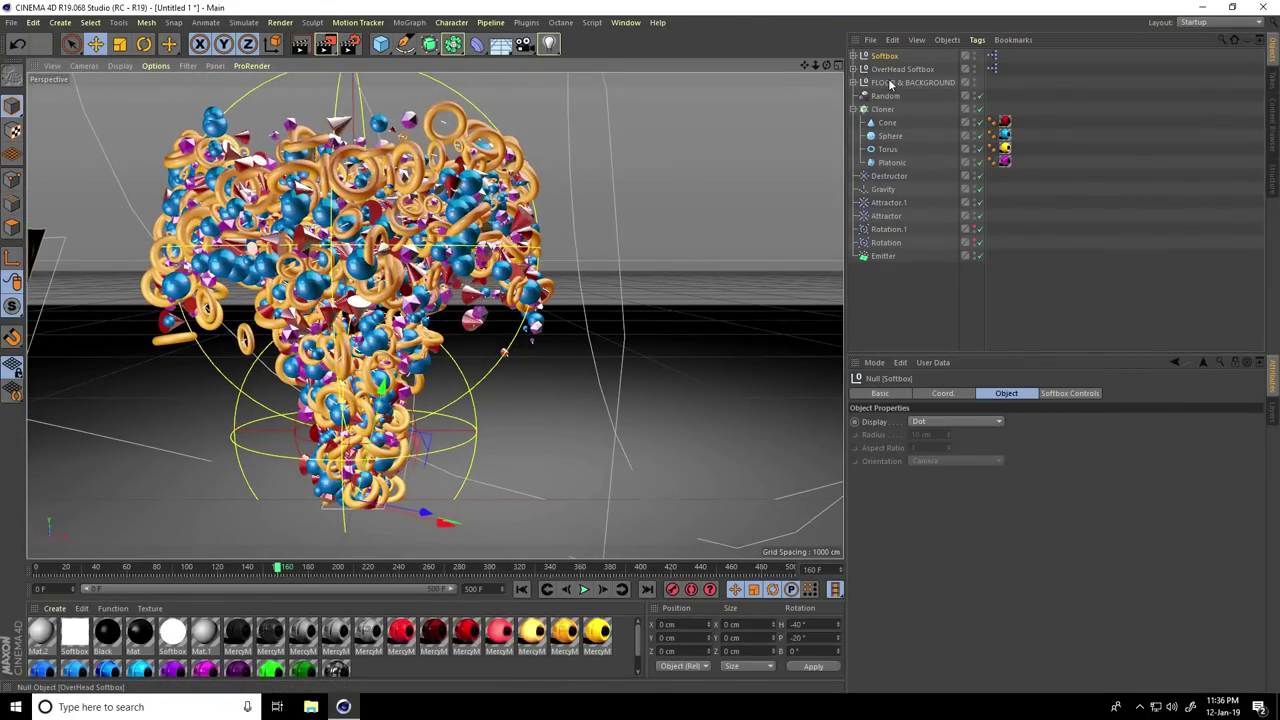
Step: Add a camera and reposition the OverHead Softbox and Softbox lights around the tornado
{"action": "left_click_drag", "start_coordinate": [522, 46], "coordinate": [560, 58]}
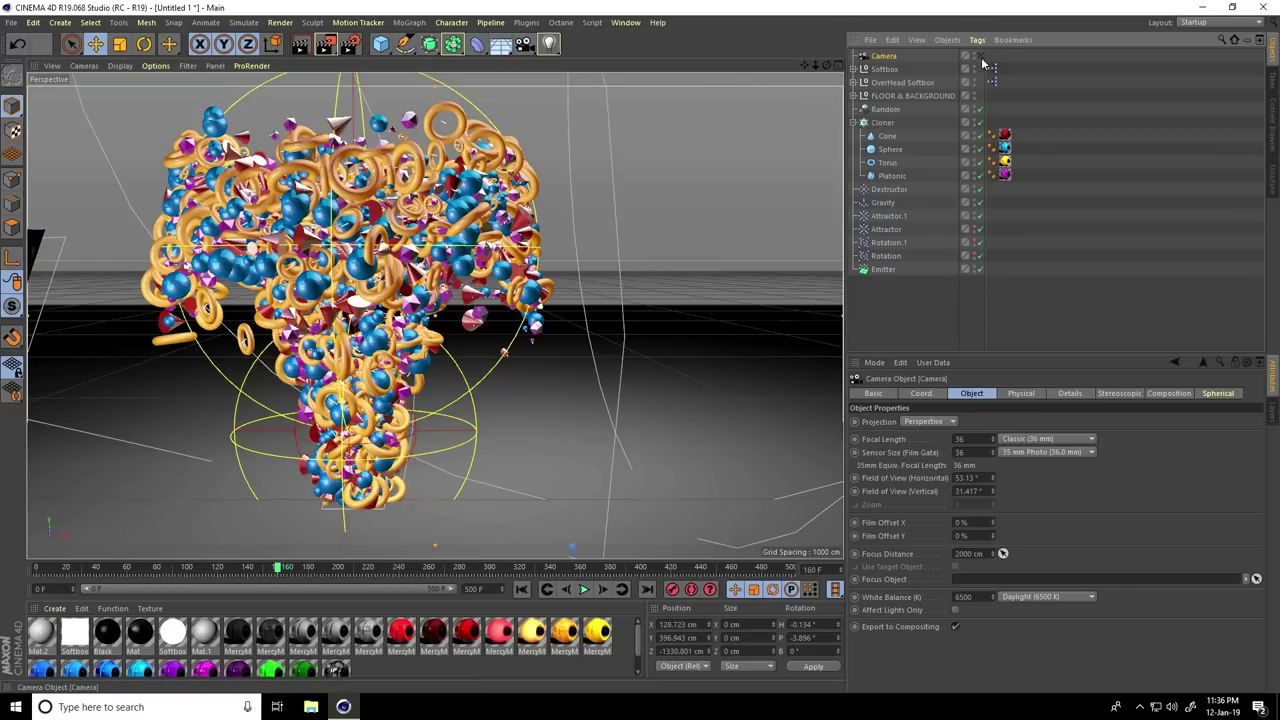
{"action": "scroll", "coordinate": [517, 297], "scroll_direction": "down", "scroll_amount": 5}
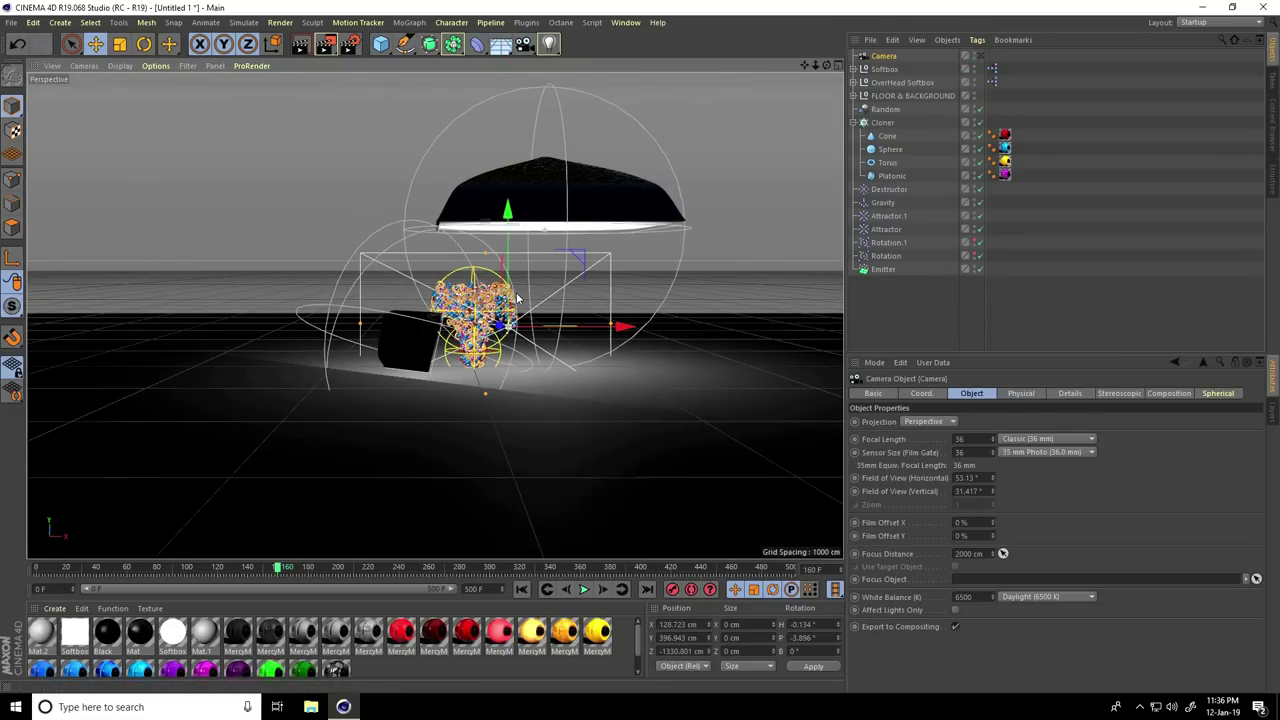
{"action": "left_click", "coordinate": [620, 224]}
{"action": "left_click_drag", "start_coordinate": [620, 224], "coordinate": [590, 221]}
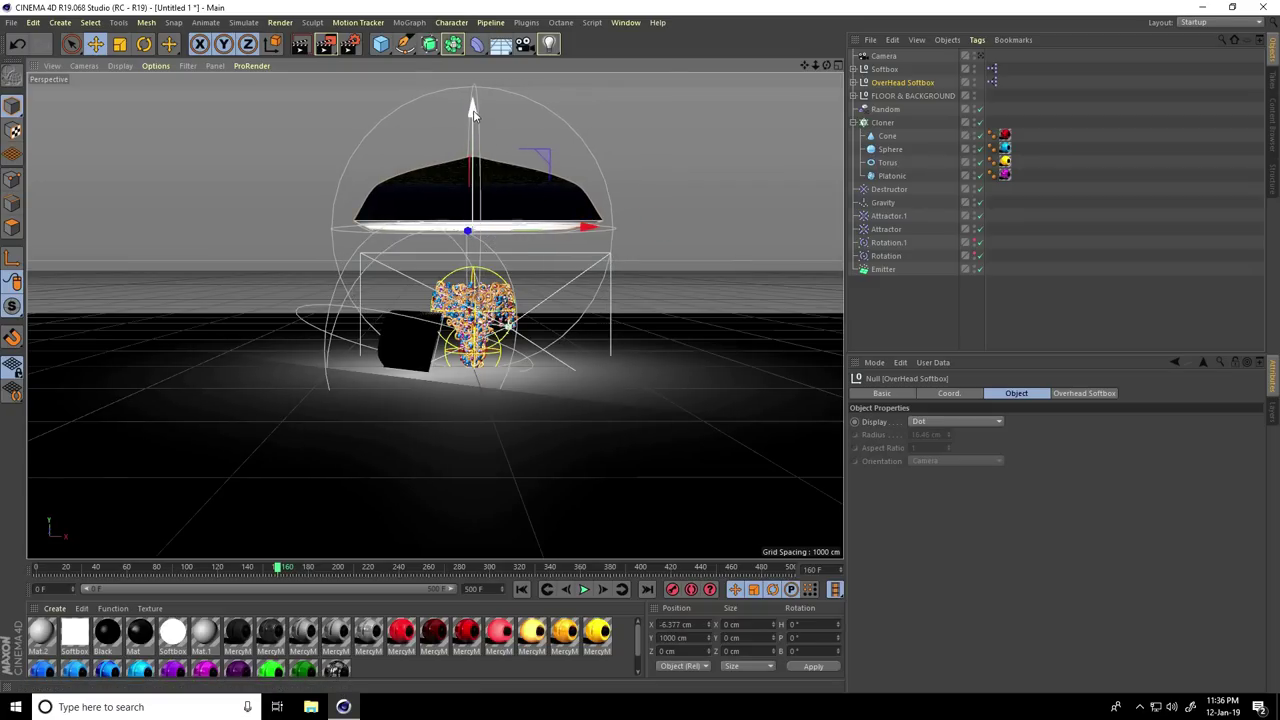
{"action": "left_click_drag", "start_coordinate": [473, 112], "coordinate": [473, 100]}
{"action": "left_click_drag", "start_coordinate": [400, 400], "coordinate": [240, 330], "text": "alt"}
{"action": "left_click", "coordinate": [885, 68]}
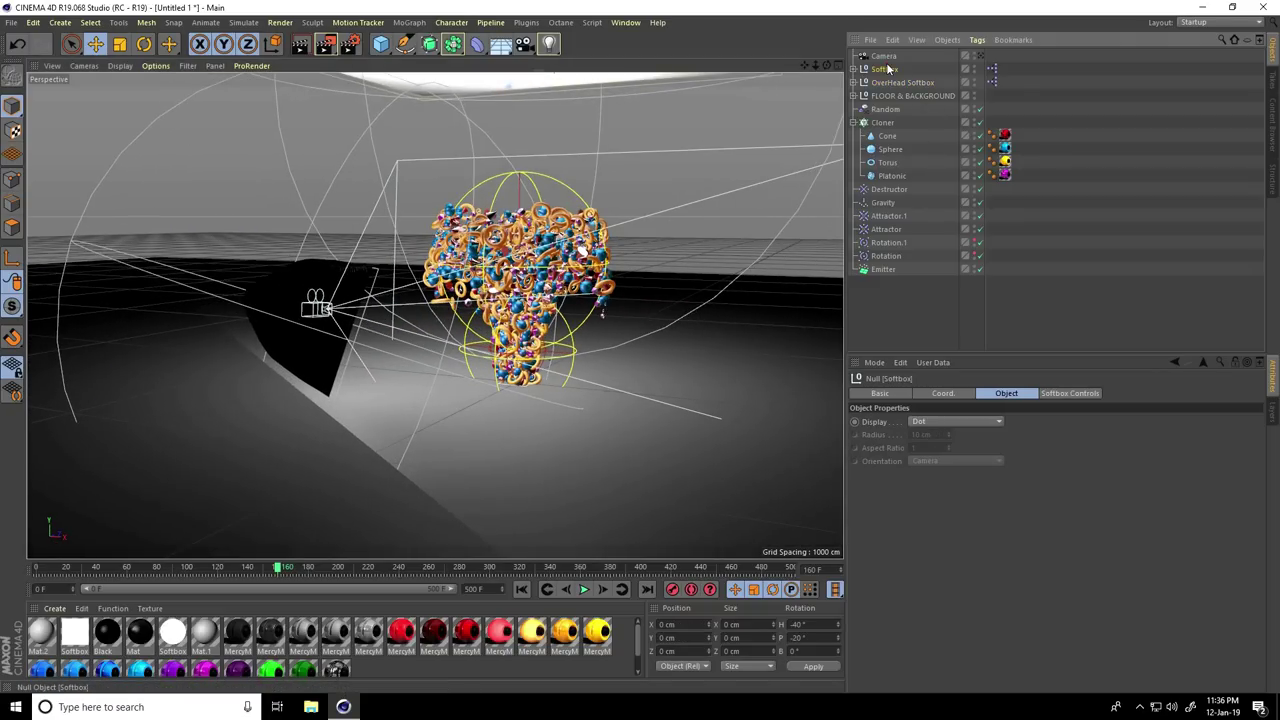
{"action": "left_click_drag", "start_coordinate": [603, 409], "coordinate": [566, 398]}
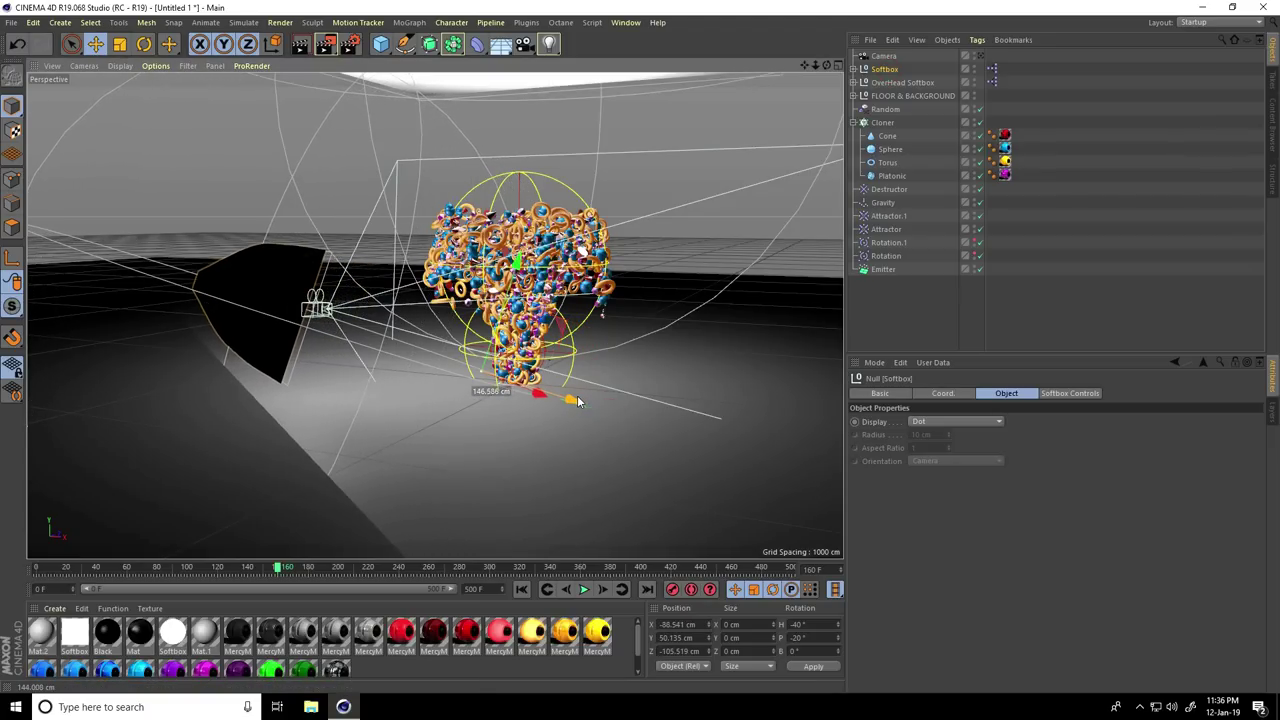
Step: View through the camera, lower FLOOR & BACKGROUND to Y -73.108 cm, and replay from frame 0
{"action": "left_click", "coordinate": [981, 56]}
{"action": "left_click_drag", "start_coordinate": [807, 66], "coordinate": [640, 346]}
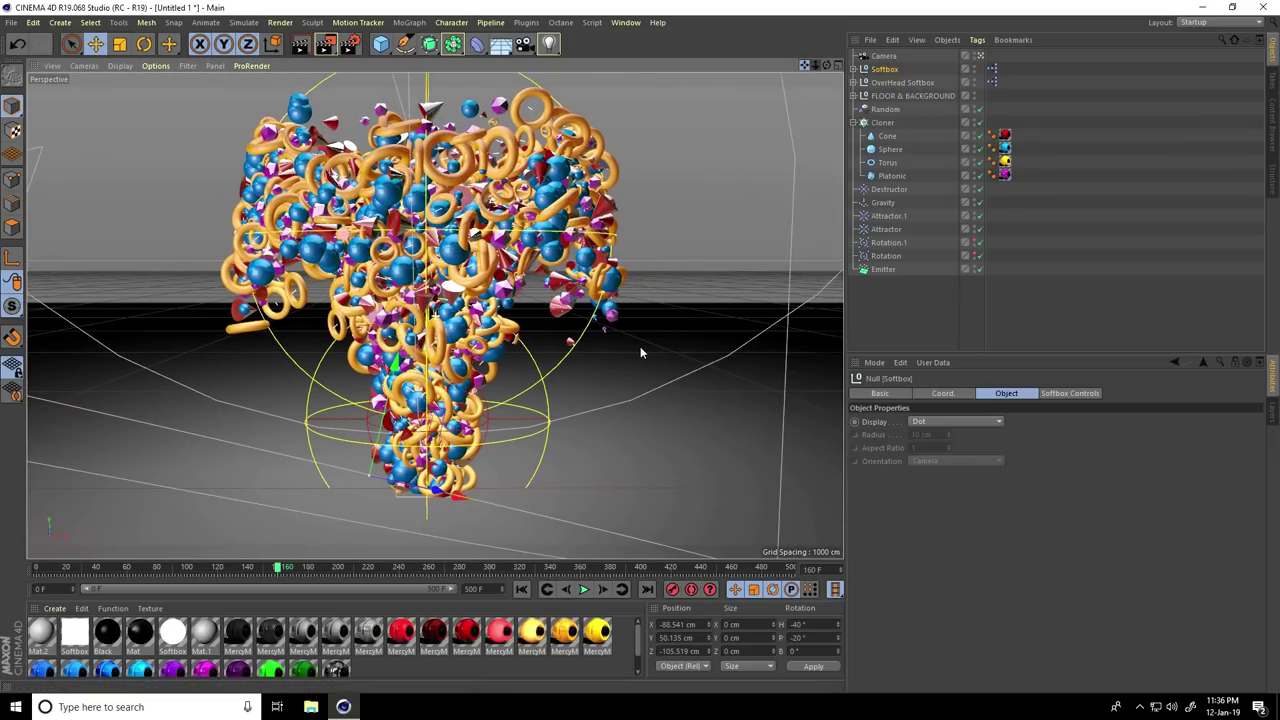
{"action": "left_click", "coordinate": [890, 97]}
{"action": "left_click_drag", "start_coordinate": [410, 322], "coordinate": [421, 428]}
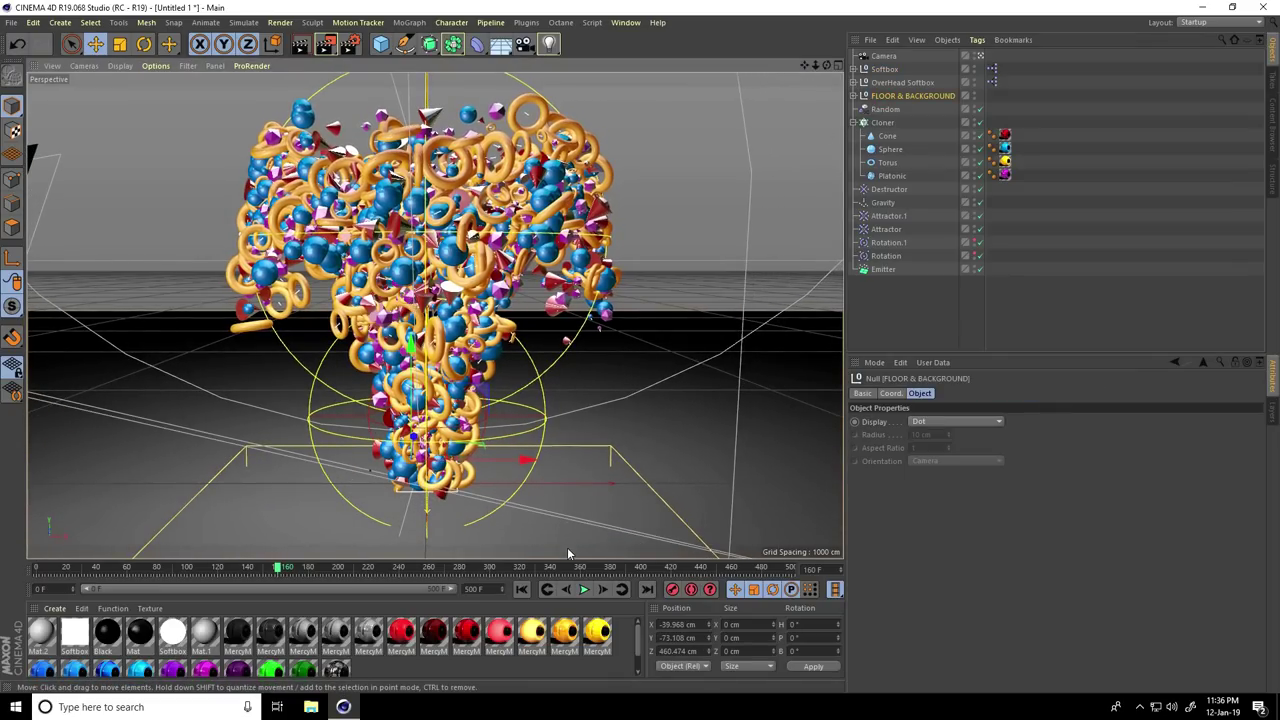
{"action": "left_click", "coordinate": [522, 589]}
{"action": "left_click", "coordinate": [588, 590]}
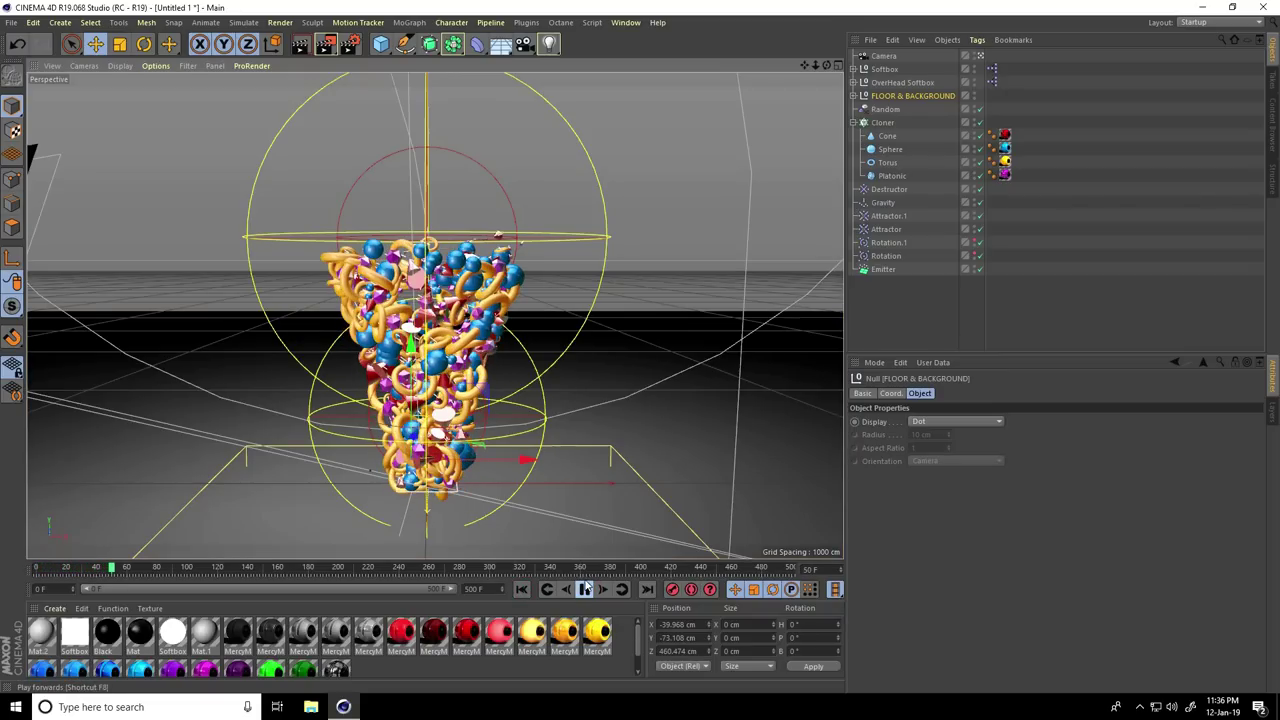
Step: Stop playback and scale the Cone, Sphere, Torus and Platonic clone shapes down to about 66%
{"action": "key", "text": "F8"}
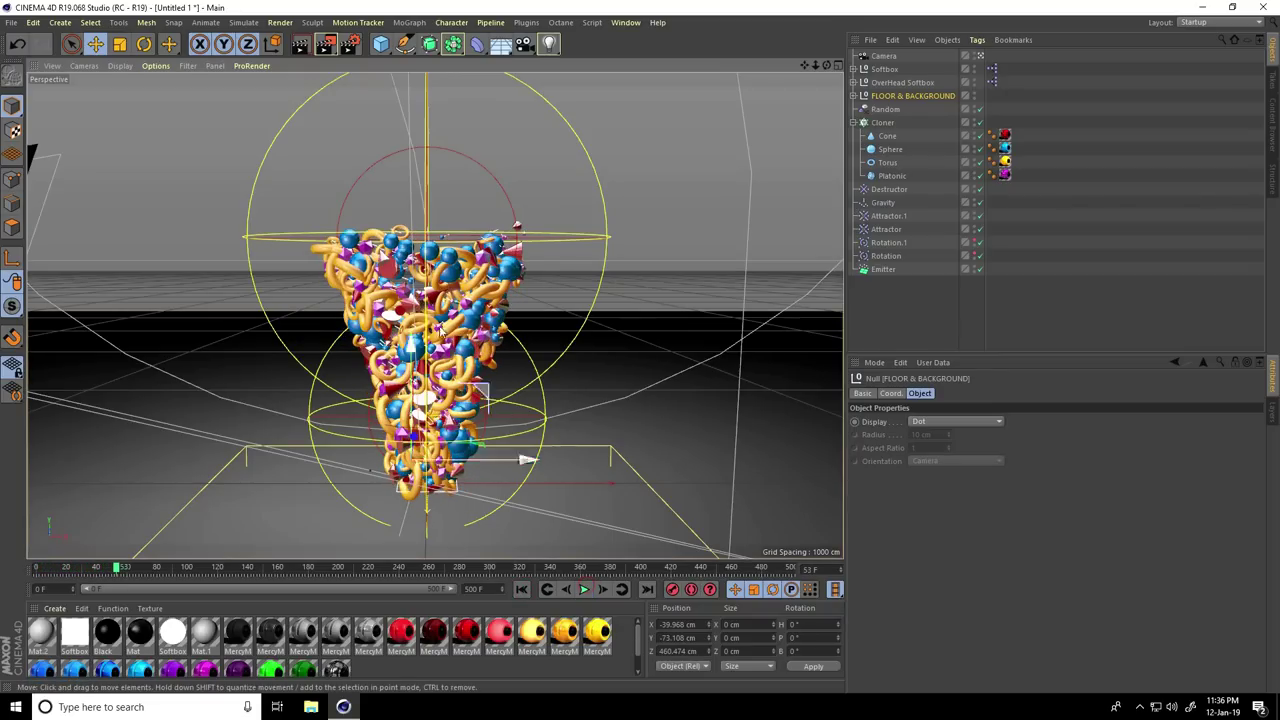
{"action": "left_click", "coordinate": [891, 176]}
{"action": "left_click", "coordinate": [888, 137], "text": "shift"}
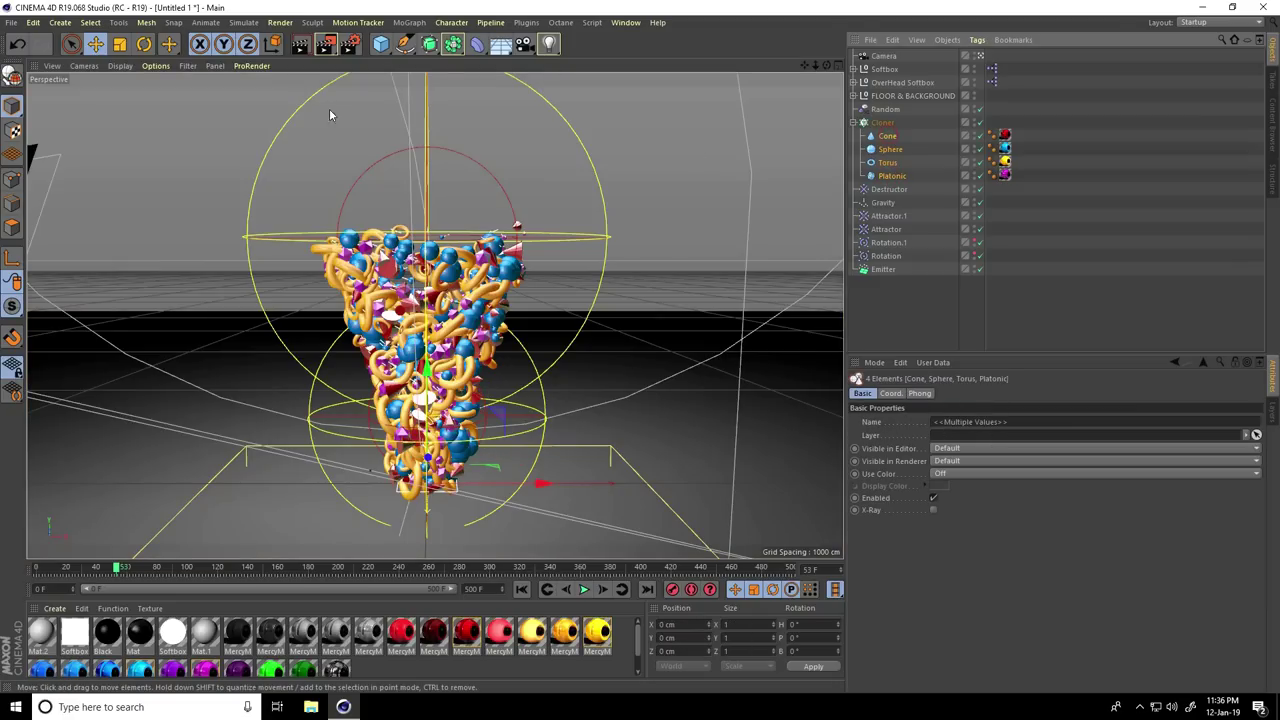
{"action": "left_click", "coordinate": [120, 46]}
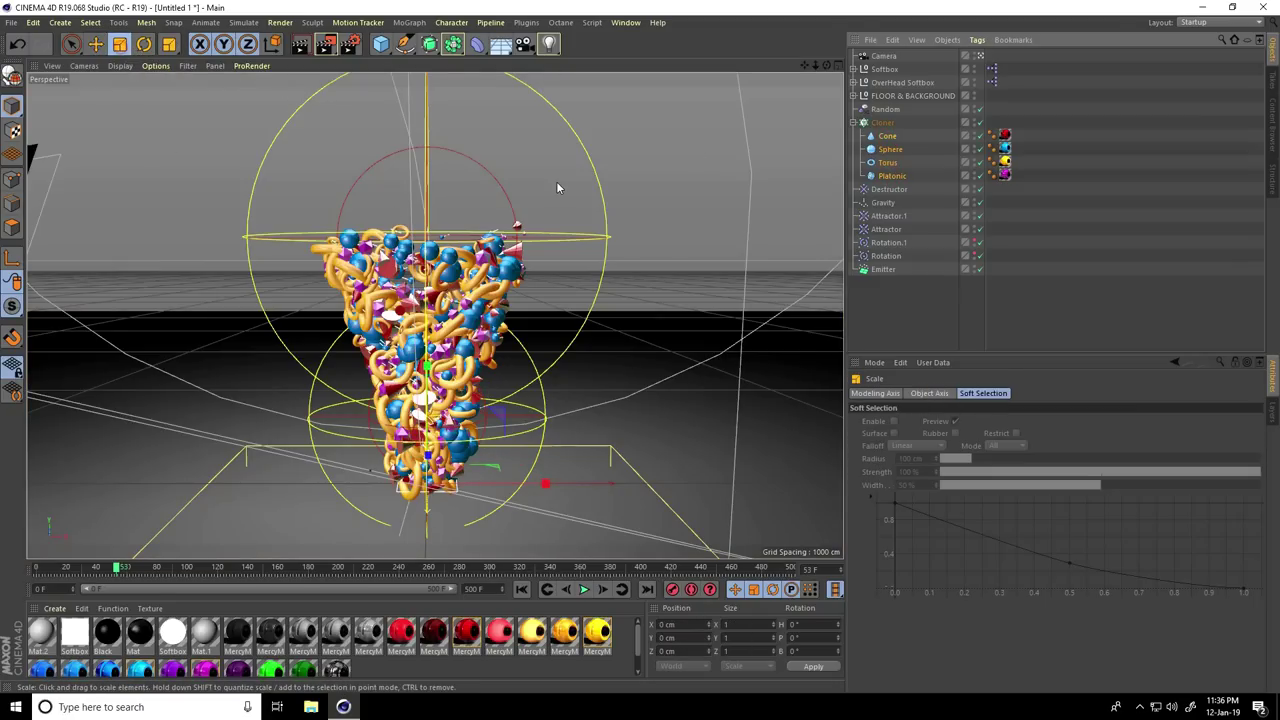
{"action": "left_click_drag", "start_coordinate": [518, 240], "coordinate": [489, 240]}
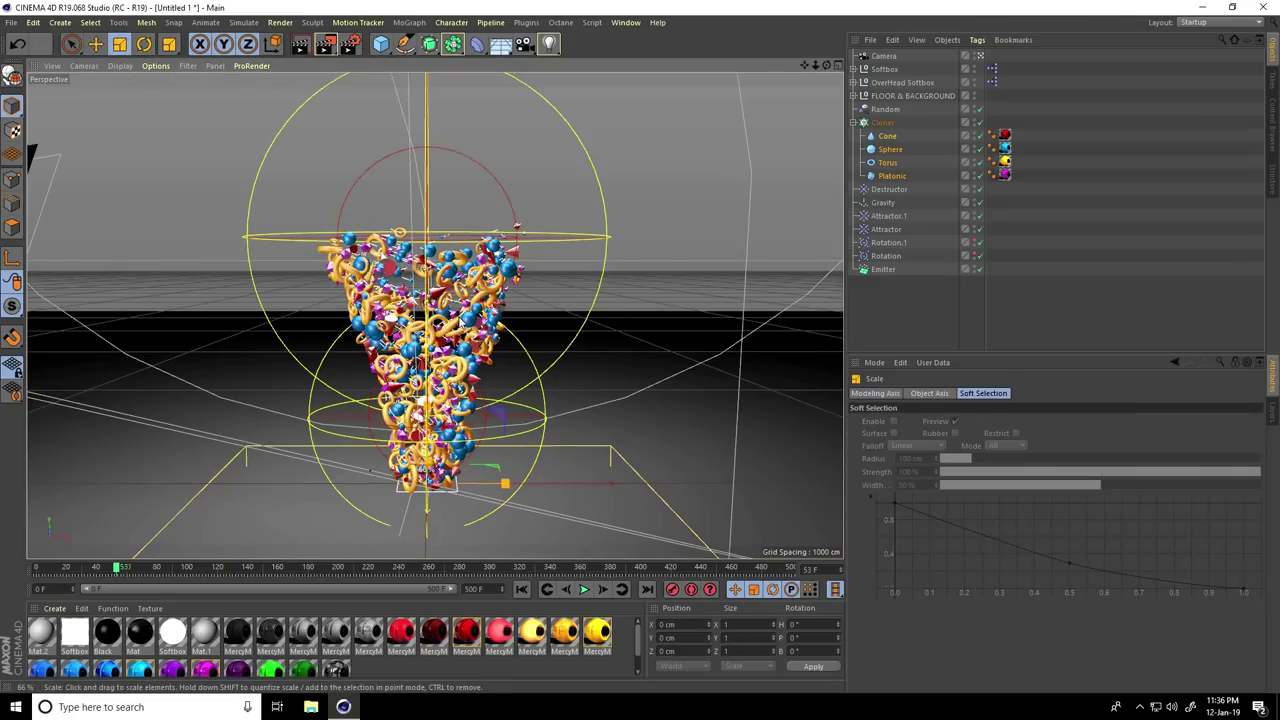
Step: Replay the animation from the start to check the smaller shapes, stopping at frame 83, then open Render Settings
{"action": "left_click", "coordinate": [523, 589]}
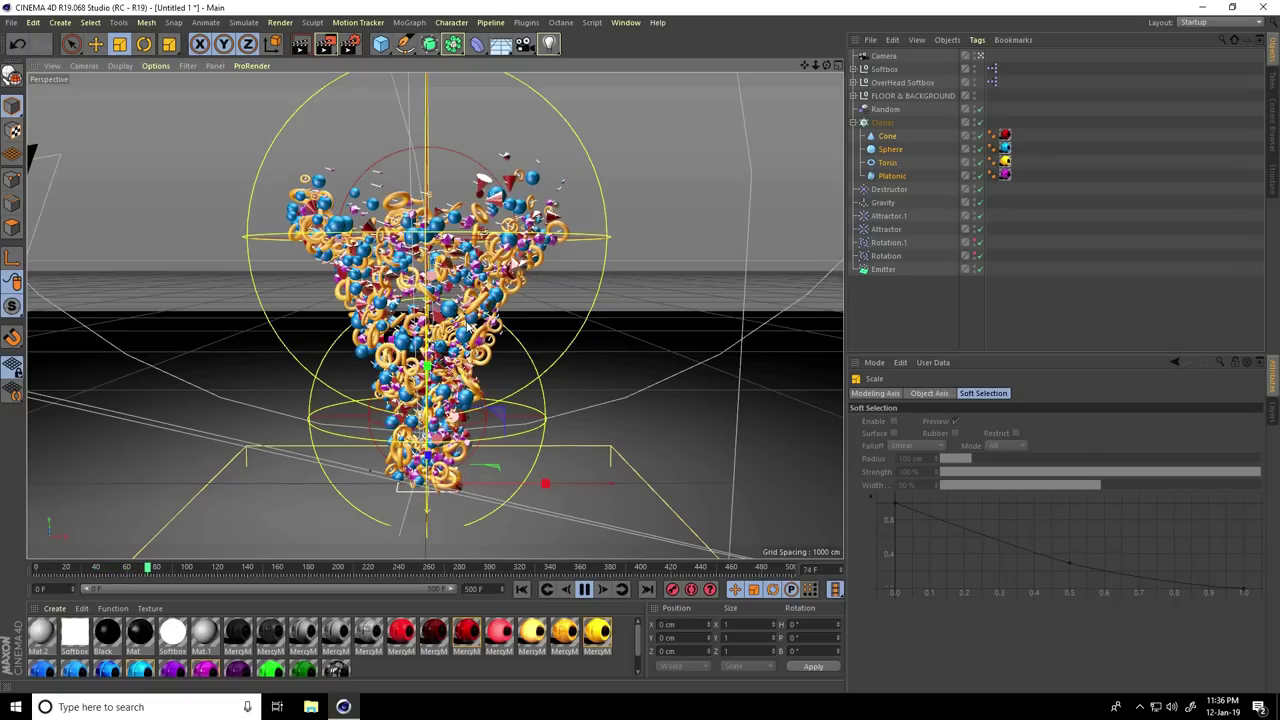
{"action": "left_click", "coordinate": [587, 594]}
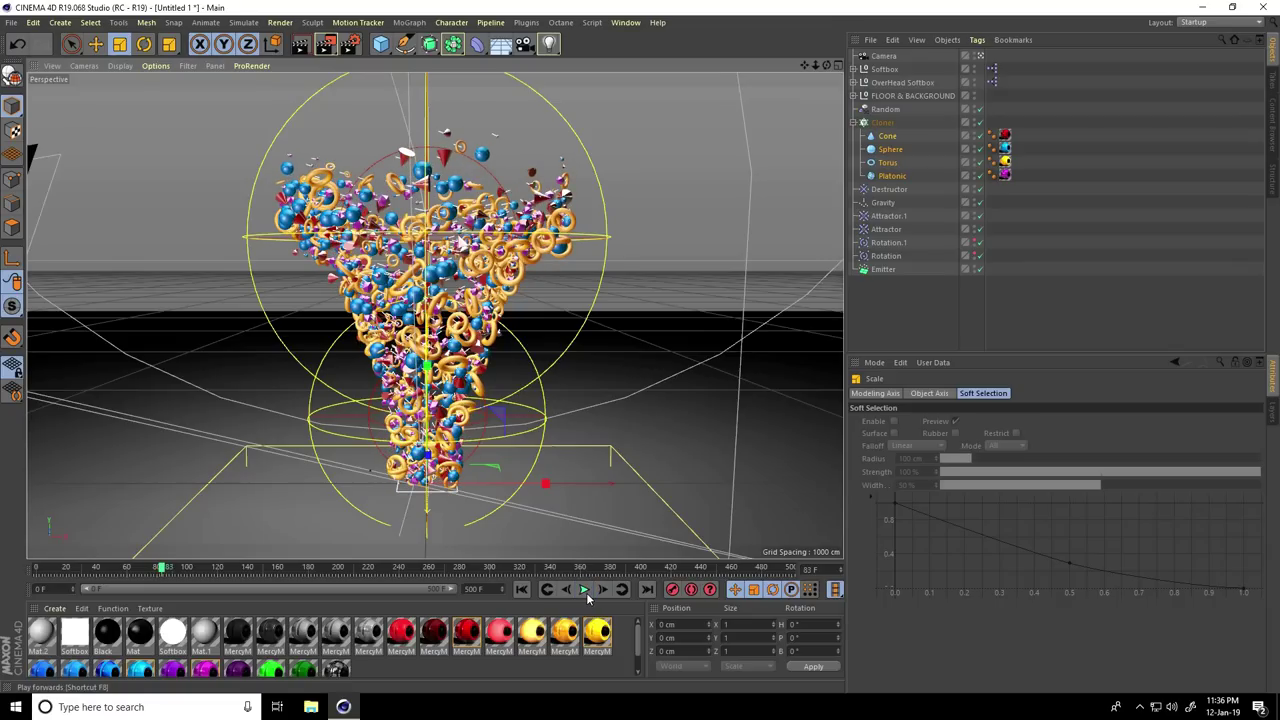
{"action": "left_click", "coordinate": [352, 44]}
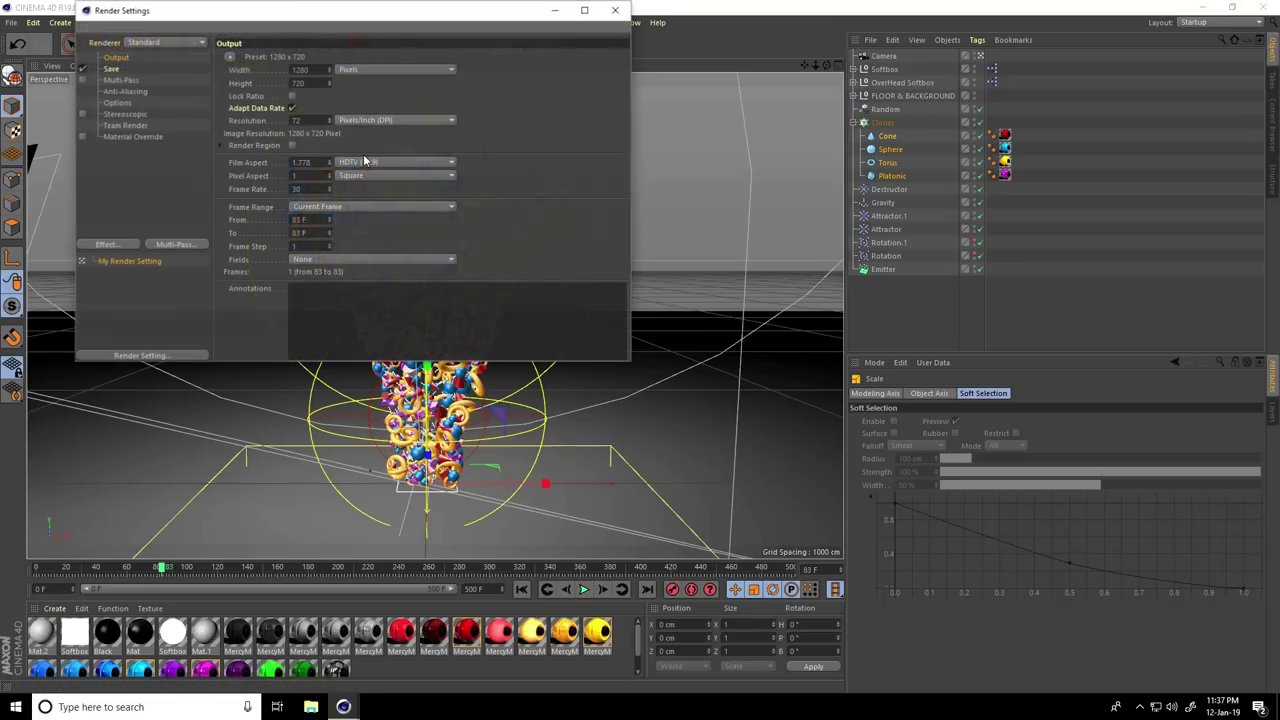
Step: Add Ambient Occlusion and Global Illumination post effects to the render
{"action": "left_click", "coordinate": [106, 245]}
{"action": "left_click", "coordinate": [170, 328]}
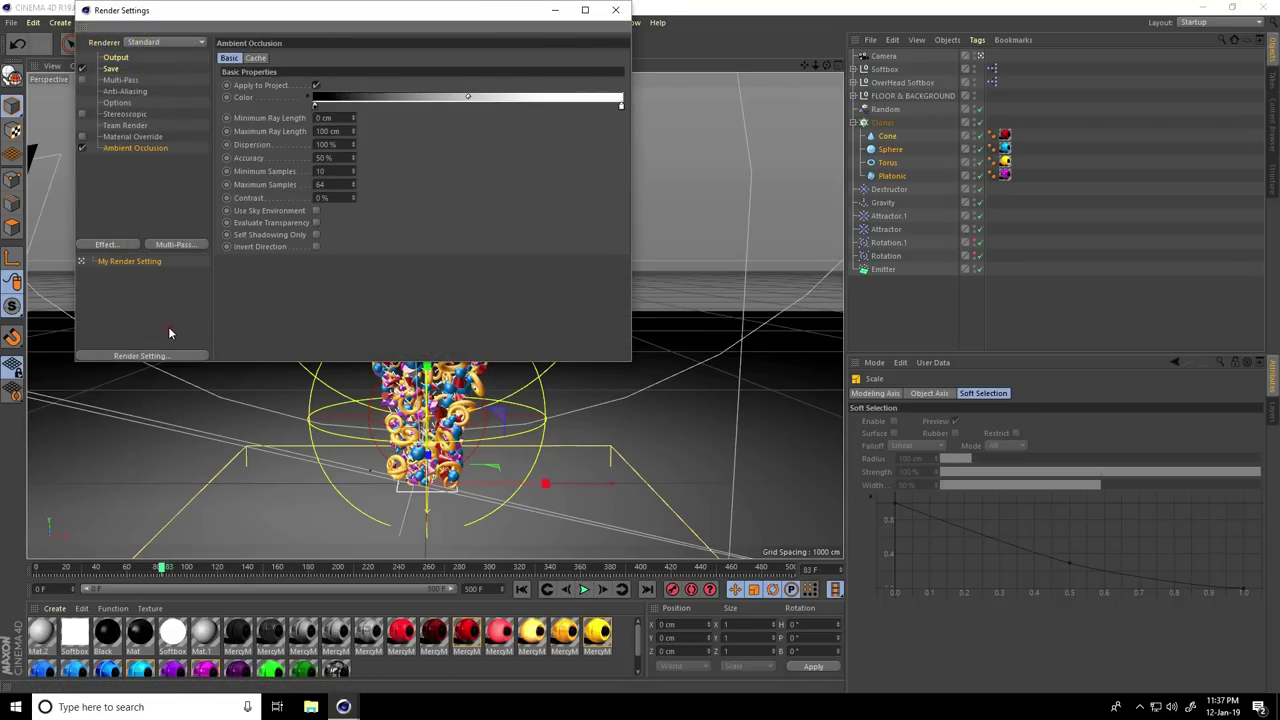
{"action": "left_click", "coordinate": [117, 245]}
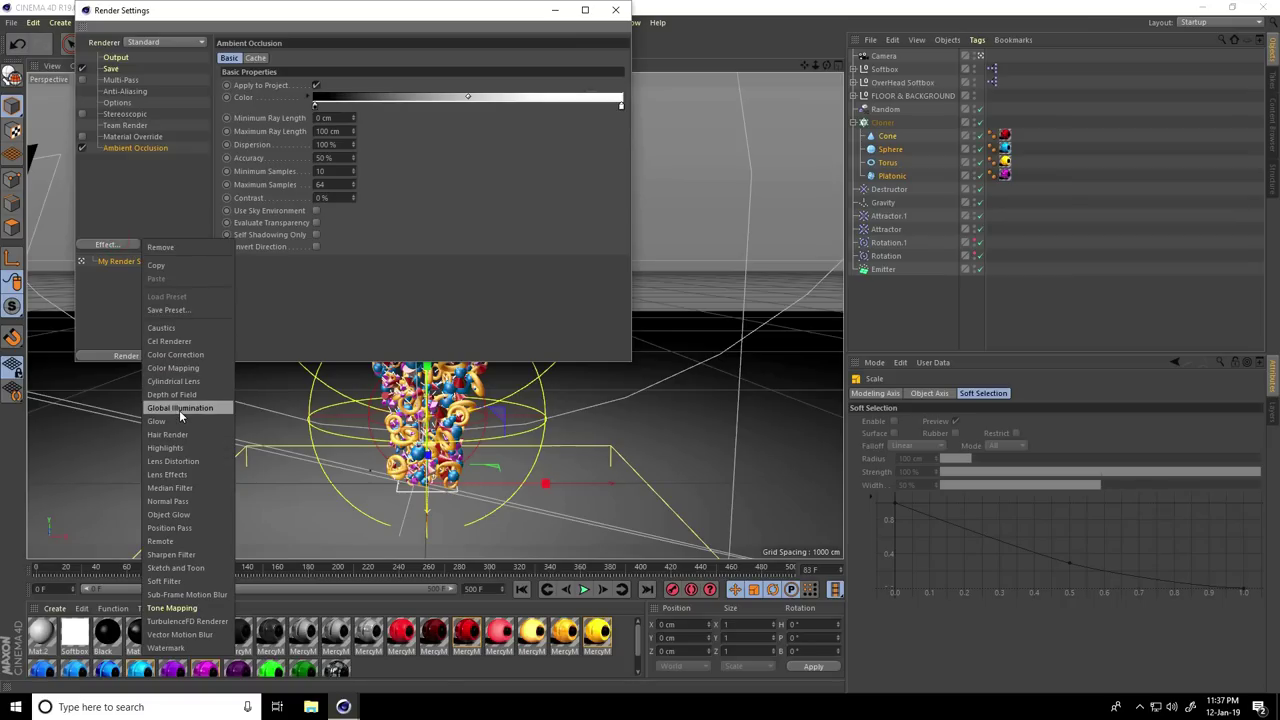
{"action": "left_click", "coordinate": [181, 408]}
Step: Set Global Illumination samples to Low and irradiance cache record density to Low
{"action": "left_click", "coordinate": [352, 147]}
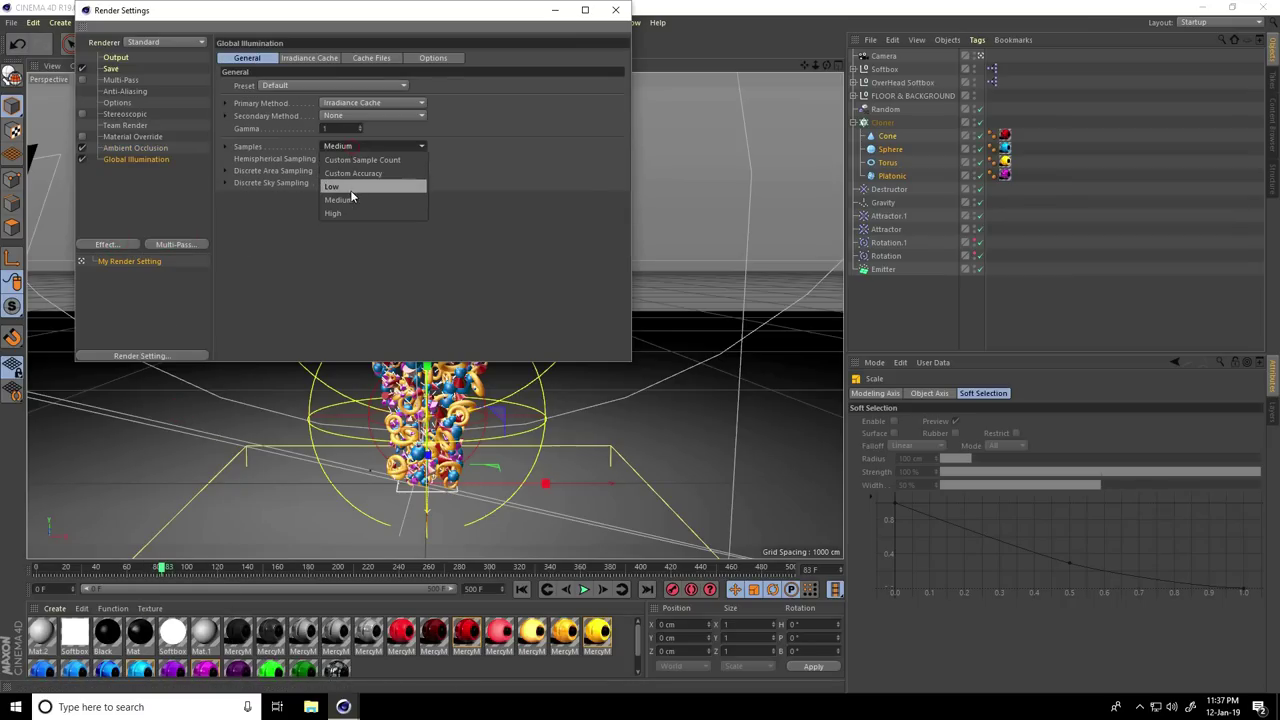
{"action": "left_click", "coordinate": [334, 188]}
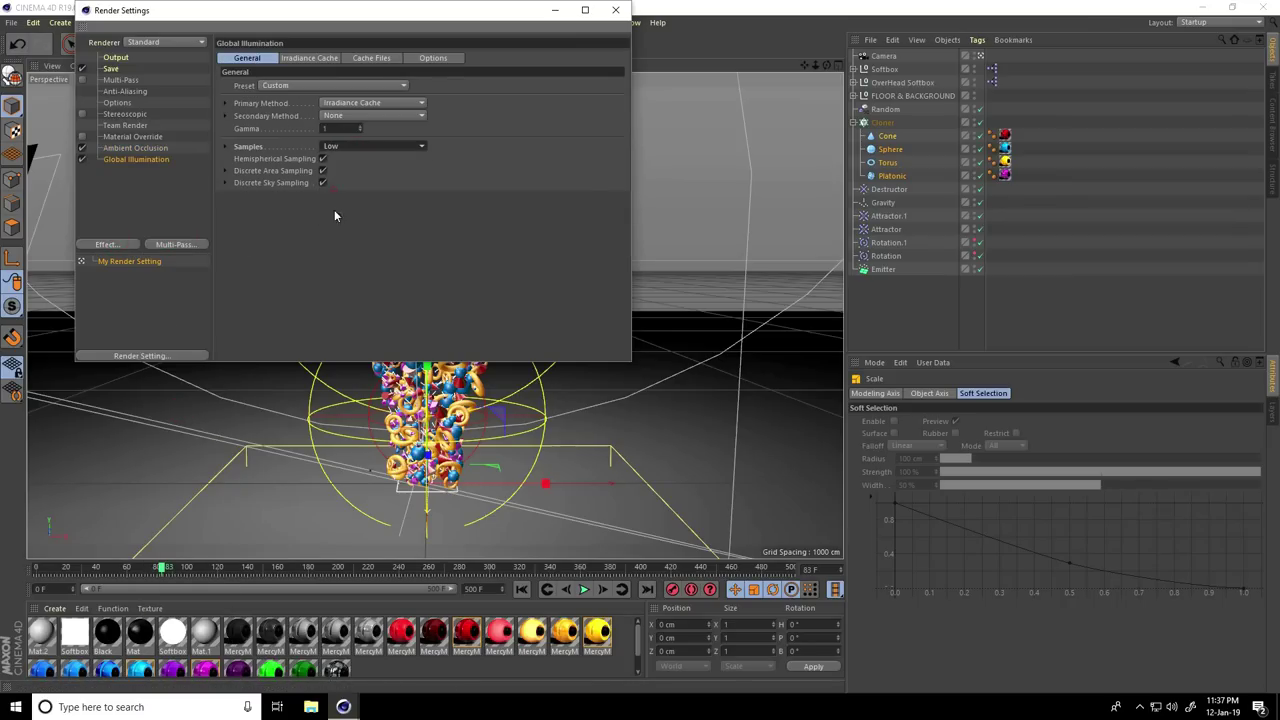
{"action": "left_click", "coordinate": [338, 148]}
{"action": "left_click", "coordinate": [334, 201]}
{"action": "left_click", "coordinate": [343, 146]}
{"action": "left_click", "coordinate": [349, 186]}
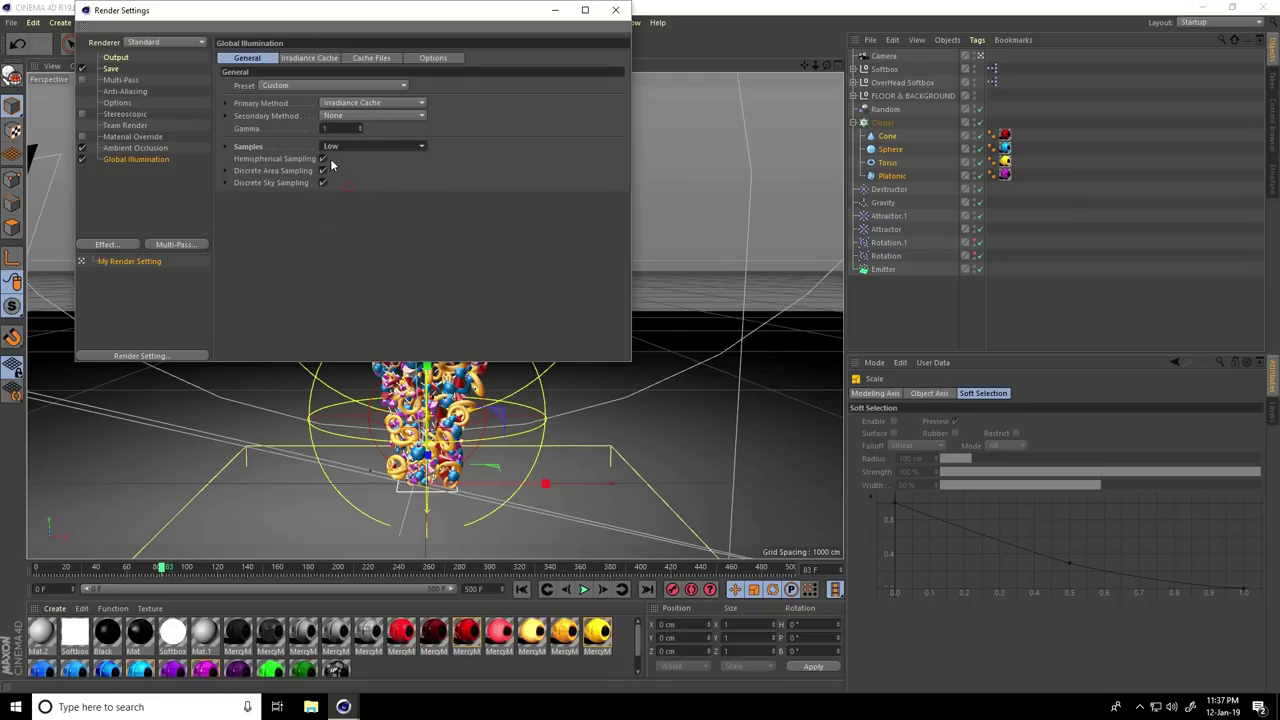
{"action": "left_click", "coordinate": [300, 57]}
{"action": "left_click", "coordinate": [322, 85]}
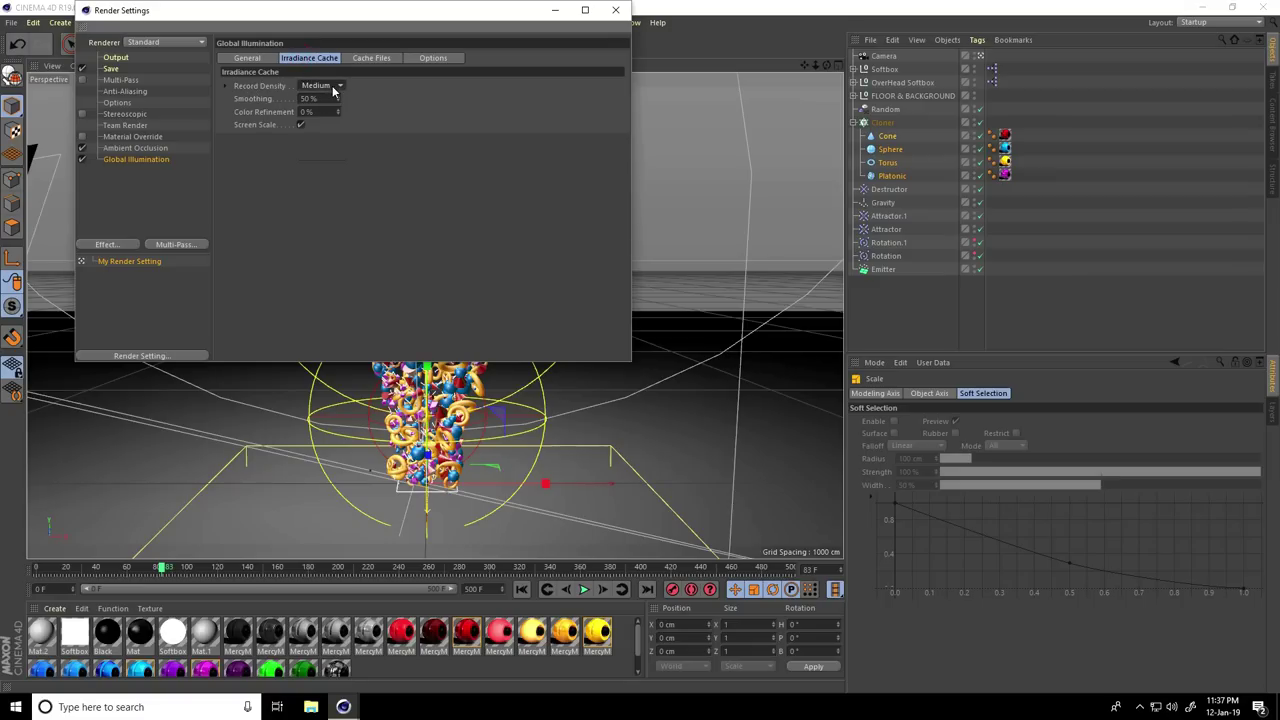
{"action": "left_click", "coordinate": [318, 113]}
Step: Keep the anti-aliasing mode on Geometry
{"action": "left_click", "coordinate": [130, 91]}
{"action": "left_click", "coordinate": [358, 57]}
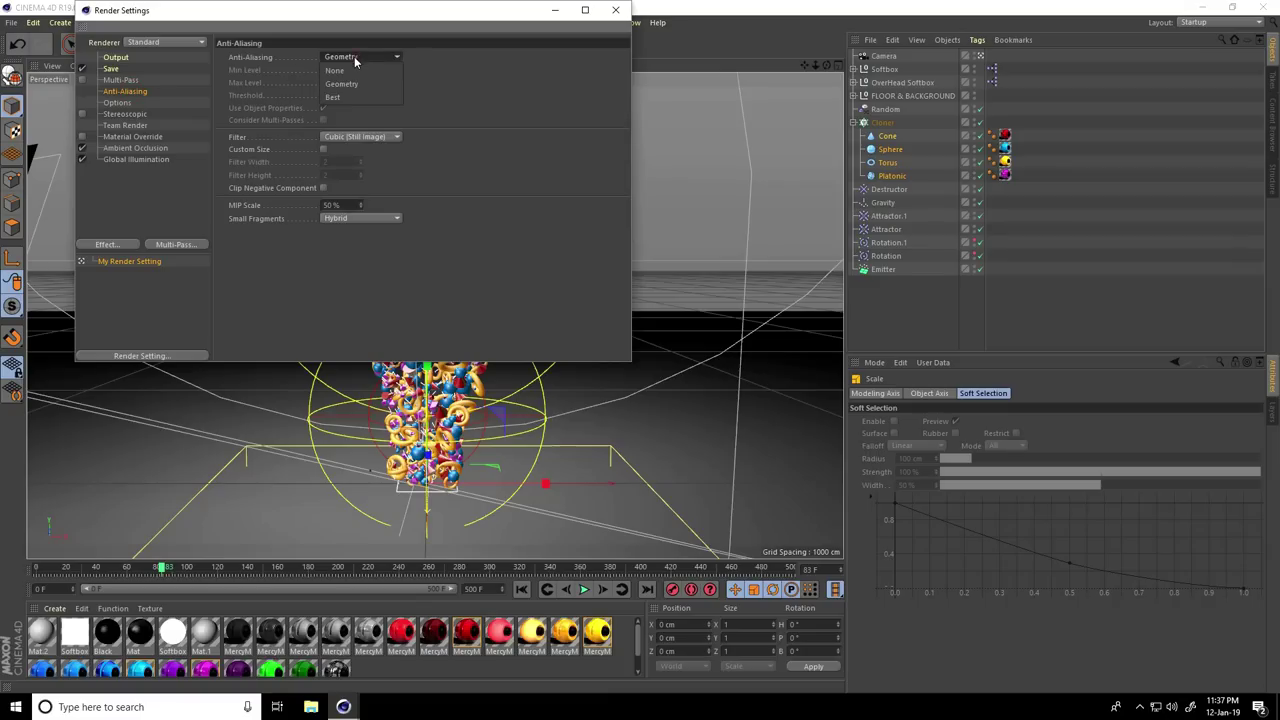
{"action": "left_click", "coordinate": [343, 85]}
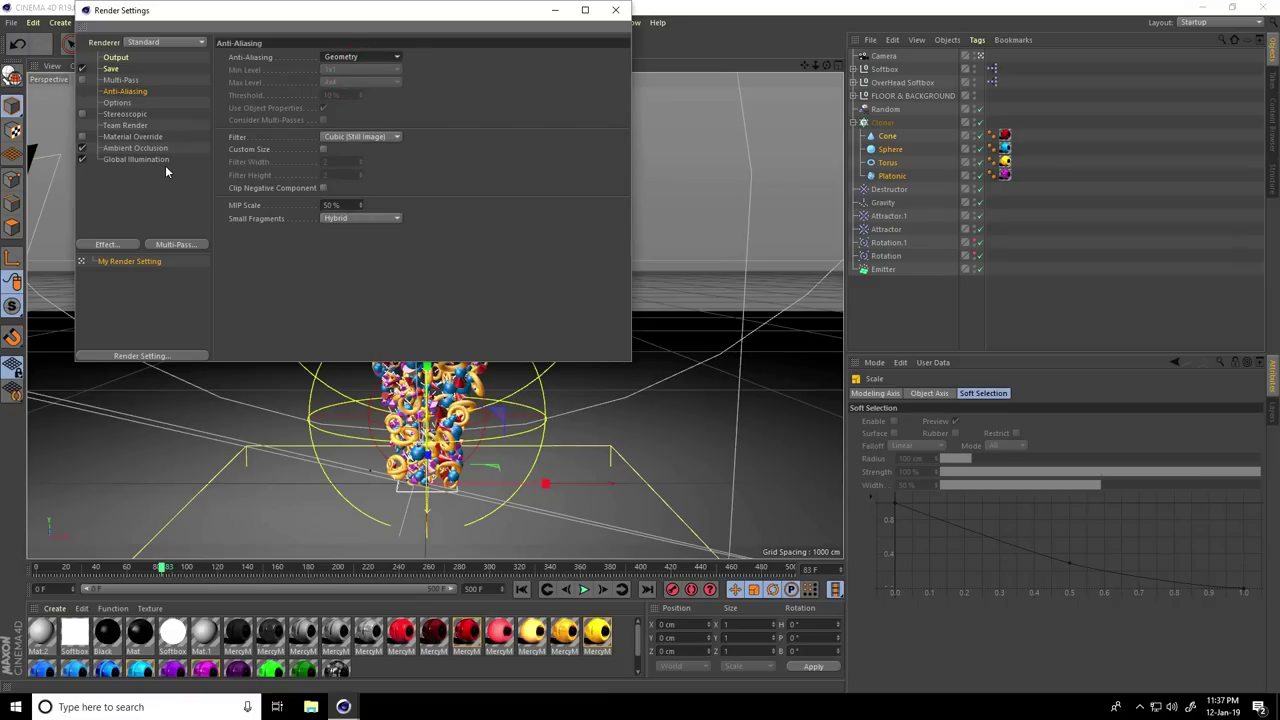
Step: Set the save format to JPG and browse to the Desktop for the output file
{"action": "left_click", "coordinate": [111, 69]}
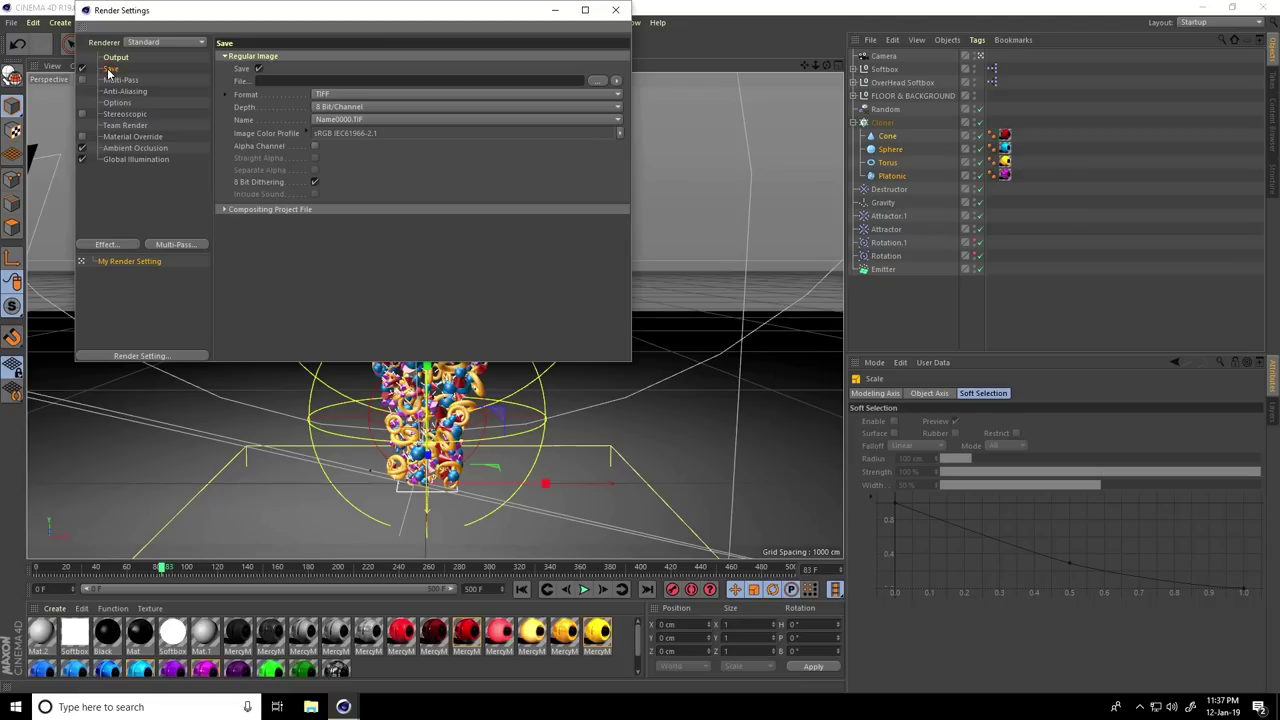
{"action": "left_click", "coordinate": [346, 94]}
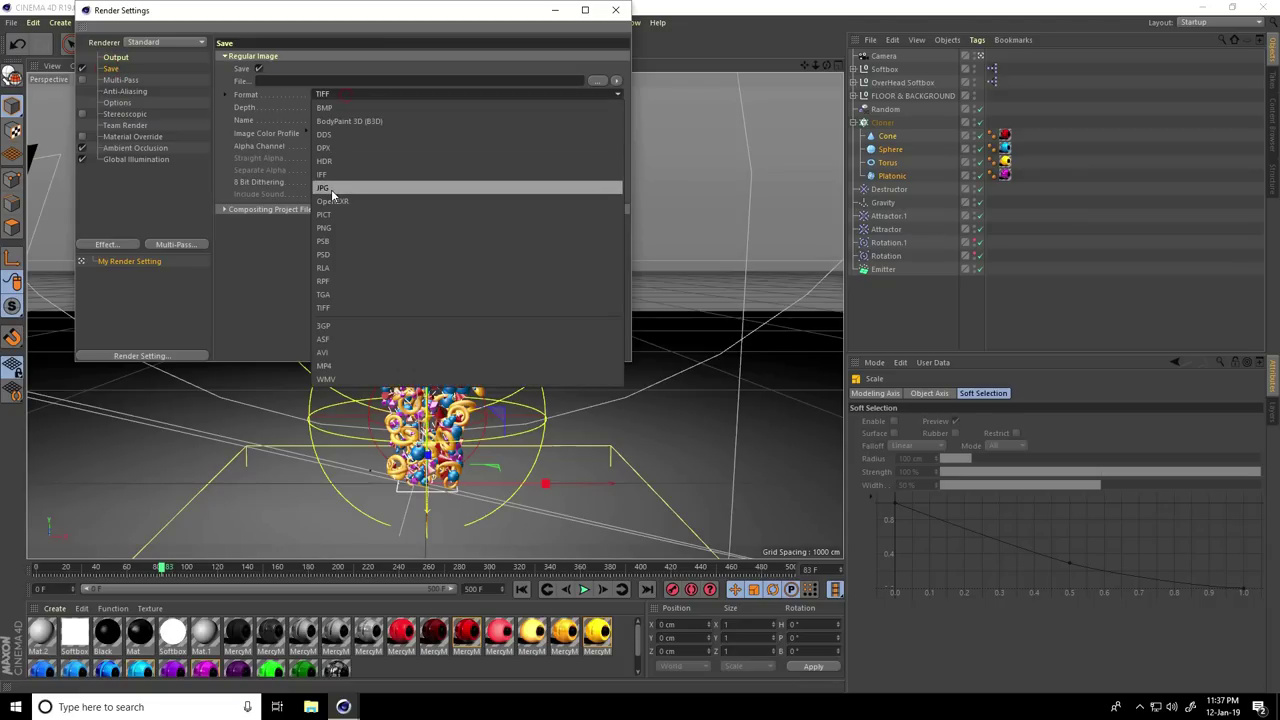
{"action": "left_click", "coordinate": [330, 189]}
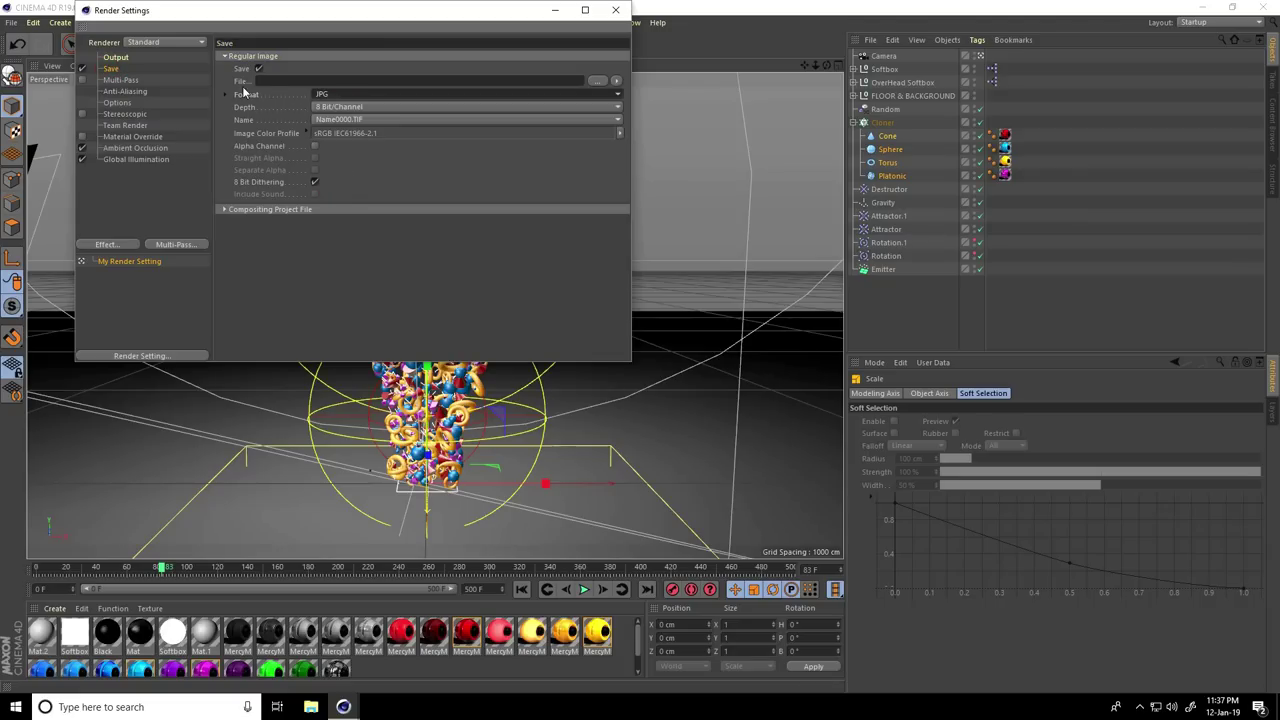
{"action": "left_click", "coordinate": [597, 81]}
{"action": "left_click", "coordinate": [55, 99]}
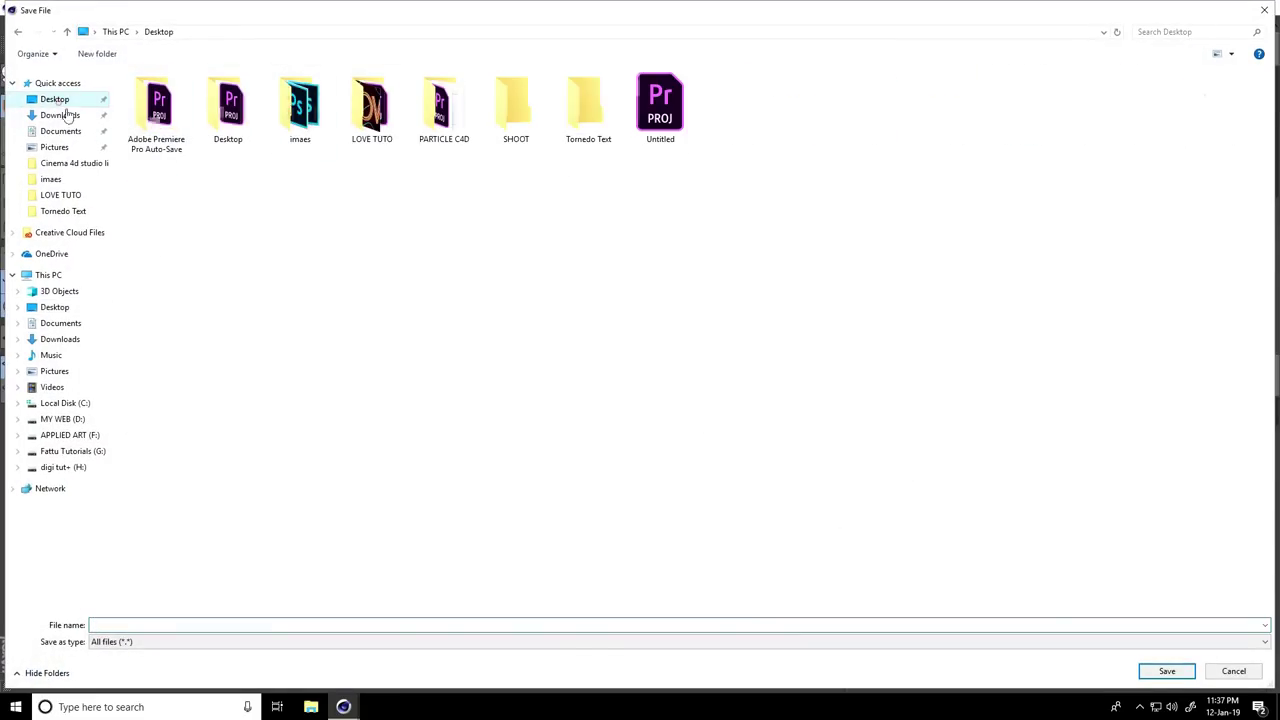
Step: Create a 'renders' folder on the Desktop and save output there as file 'a'
{"action": "right_click", "coordinate": [242, 209]}
{"action": "mouse_move", "coordinate": [334, 349]}
{"action": "left_click", "coordinate": [471, 348]}
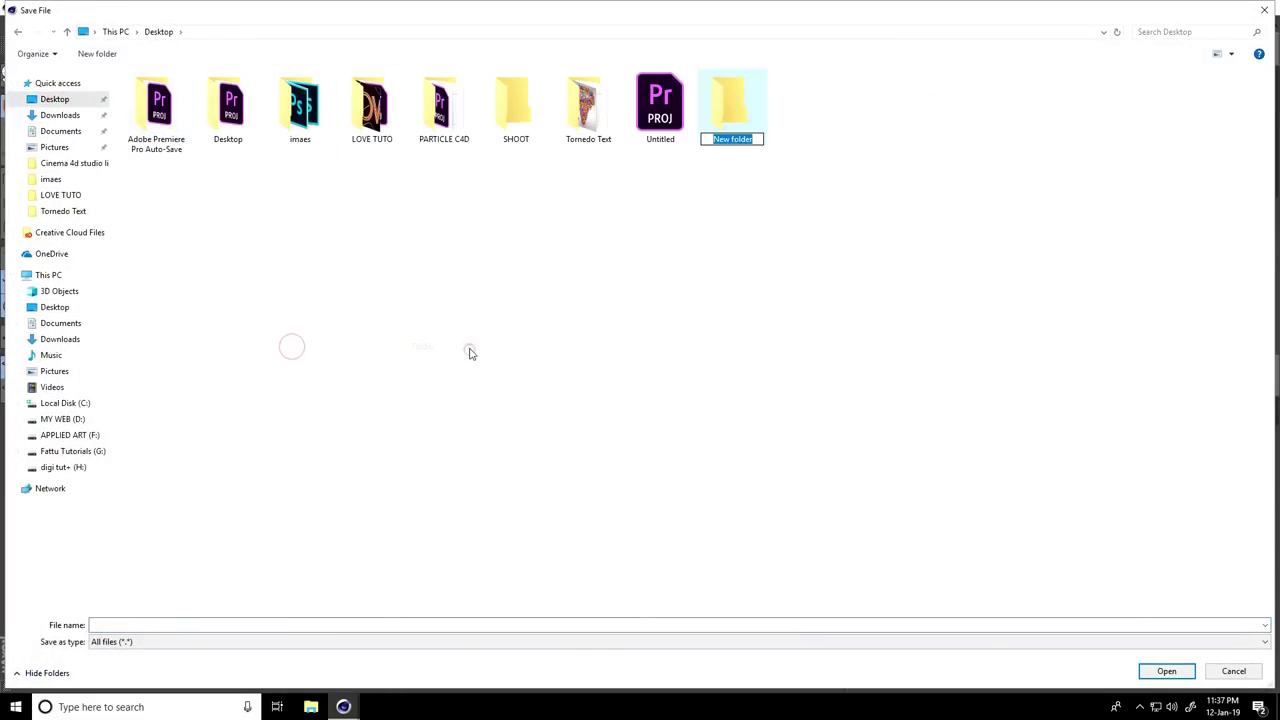
{"action": "type", "text": "renders"}
{"action": "key", "text": "Return"}
{"action": "key", "text": "Return"}
{"action": "left_click", "coordinate": [554, 624]}
{"action": "type", "text": "a"}
{"action": "left_click", "coordinate": [1167, 671]}
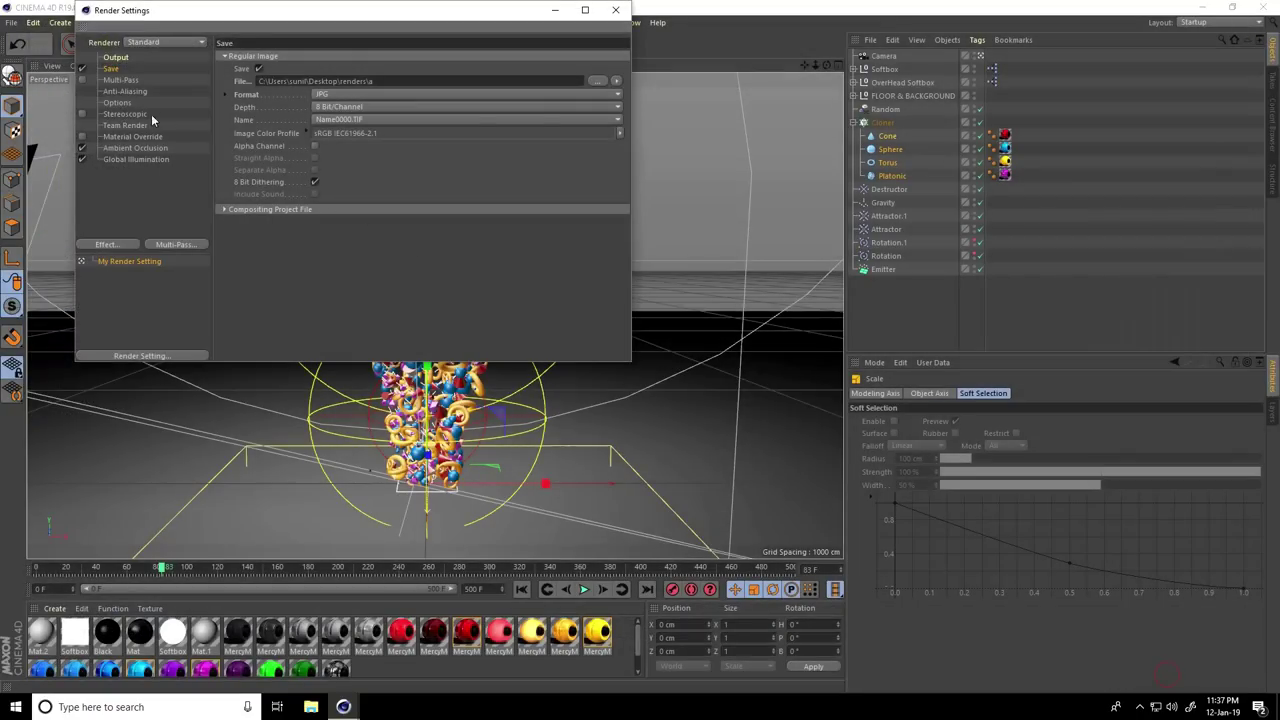
Step: Apply the HDTV 1080 29.97 output preset and set the frame range to All Frames (0-500)
{"action": "left_click", "coordinate": [118, 58]}
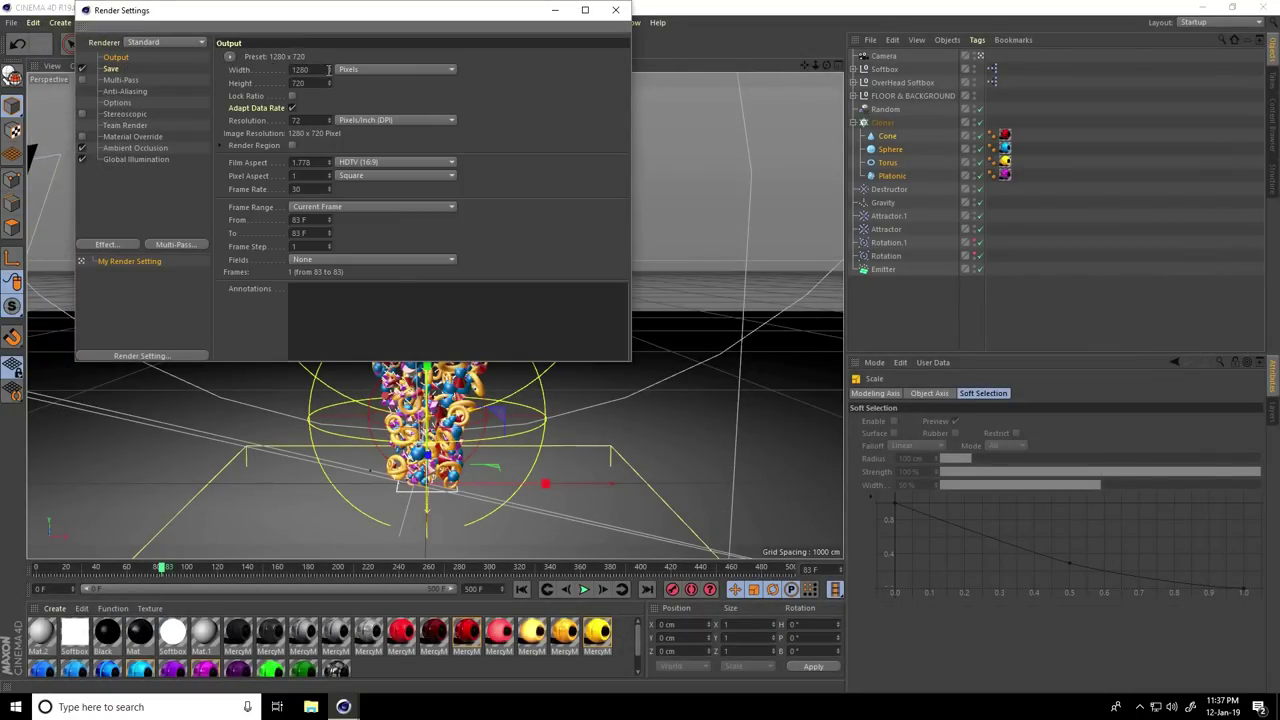
{"action": "left_click", "coordinate": [232, 57]}
{"action": "mouse_move", "coordinate": [259, 98]}
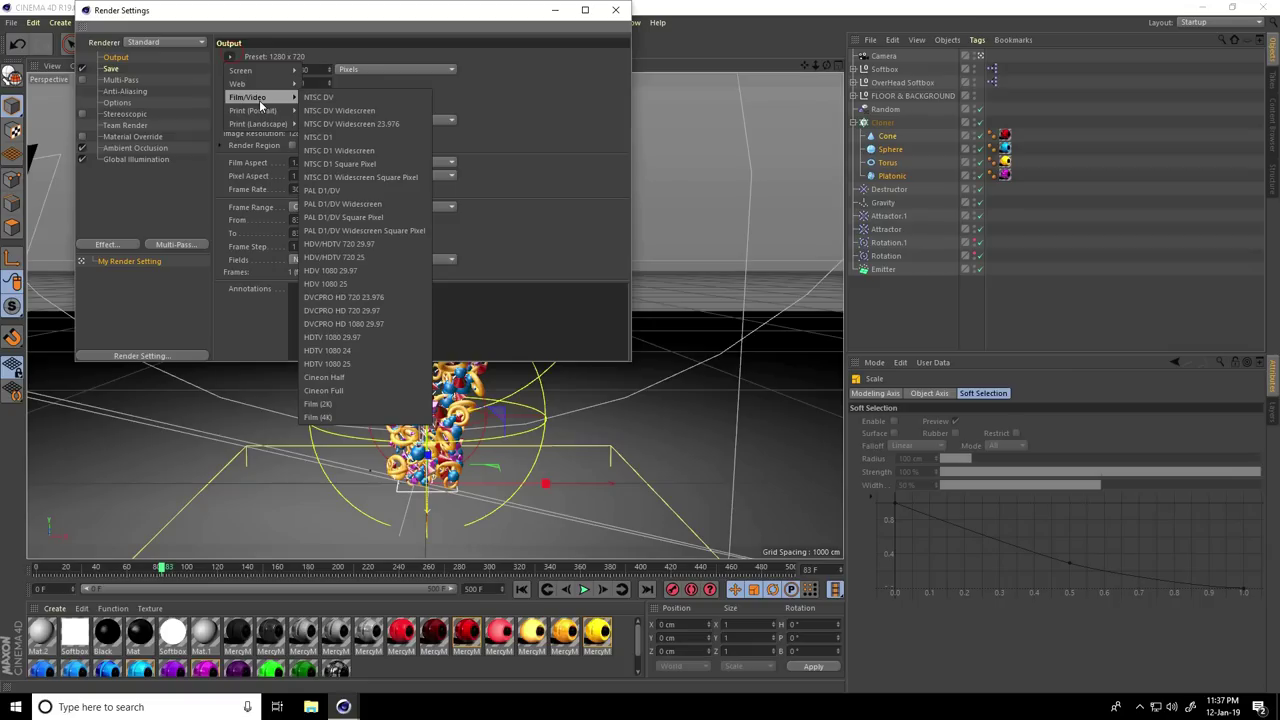
{"action": "left_click", "coordinate": [367, 337]}
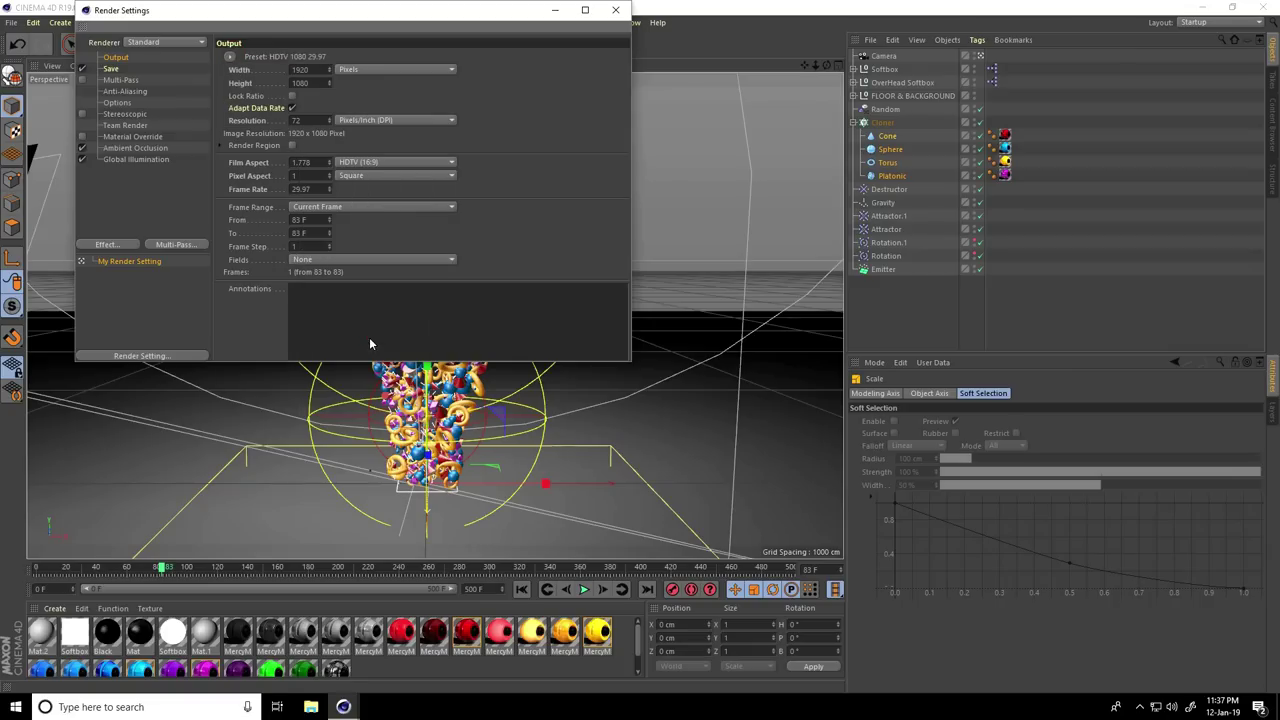
{"action": "left_click", "coordinate": [326, 207]}
{"action": "left_click", "coordinate": [324, 246]}
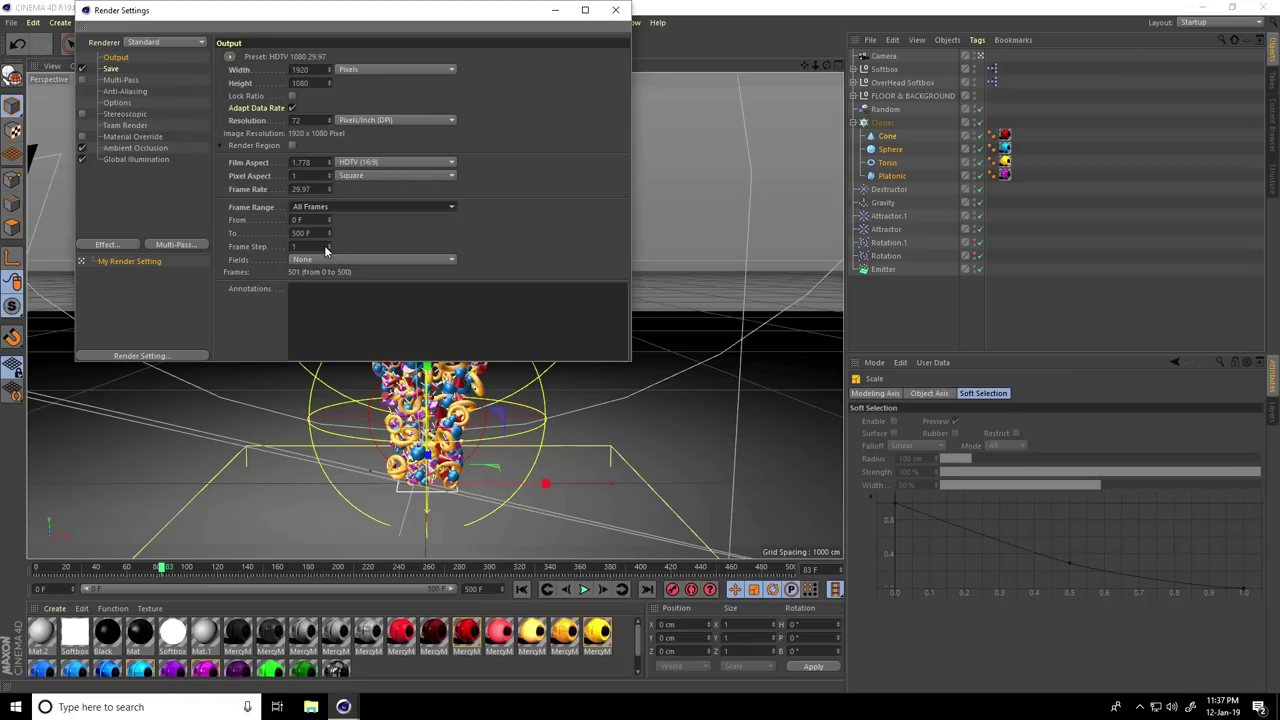
Step: Render the sequence to the Picture Viewer, dismissing the missing texture warning and enlarging the preview
{"action": "left_click", "coordinate": [615, 10]}
{"action": "left_click", "coordinate": [337, 44]}
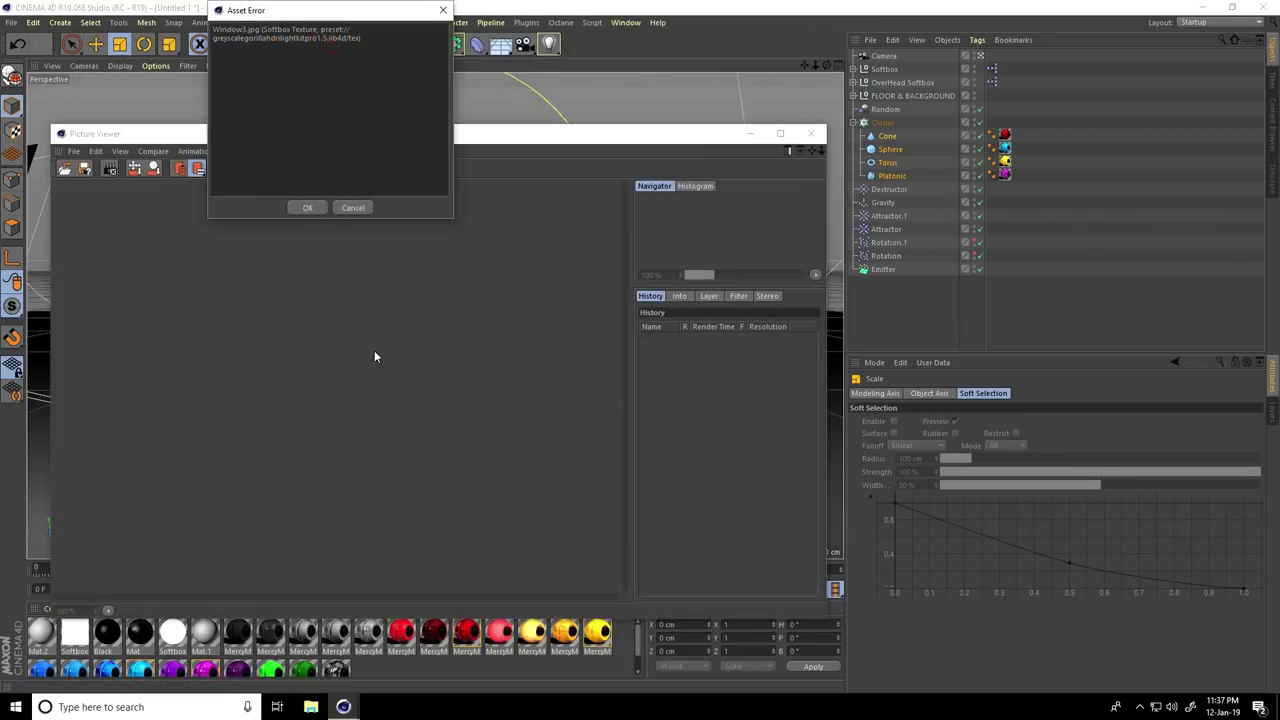
{"action": "left_click", "coordinate": [318, 208]}
{"action": "left_click", "coordinate": [780, 133]}
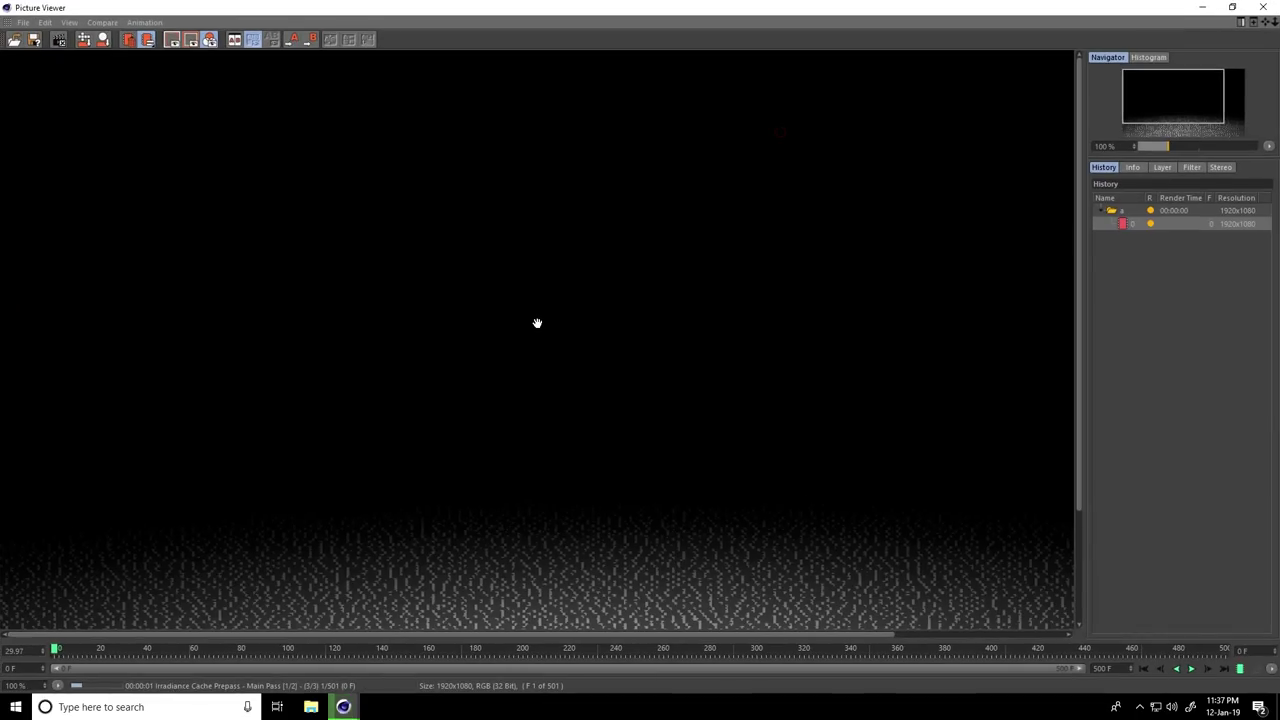
{"action": "scroll", "coordinate": [537, 323], "scroll_direction": "down", "scroll_amount": 2}
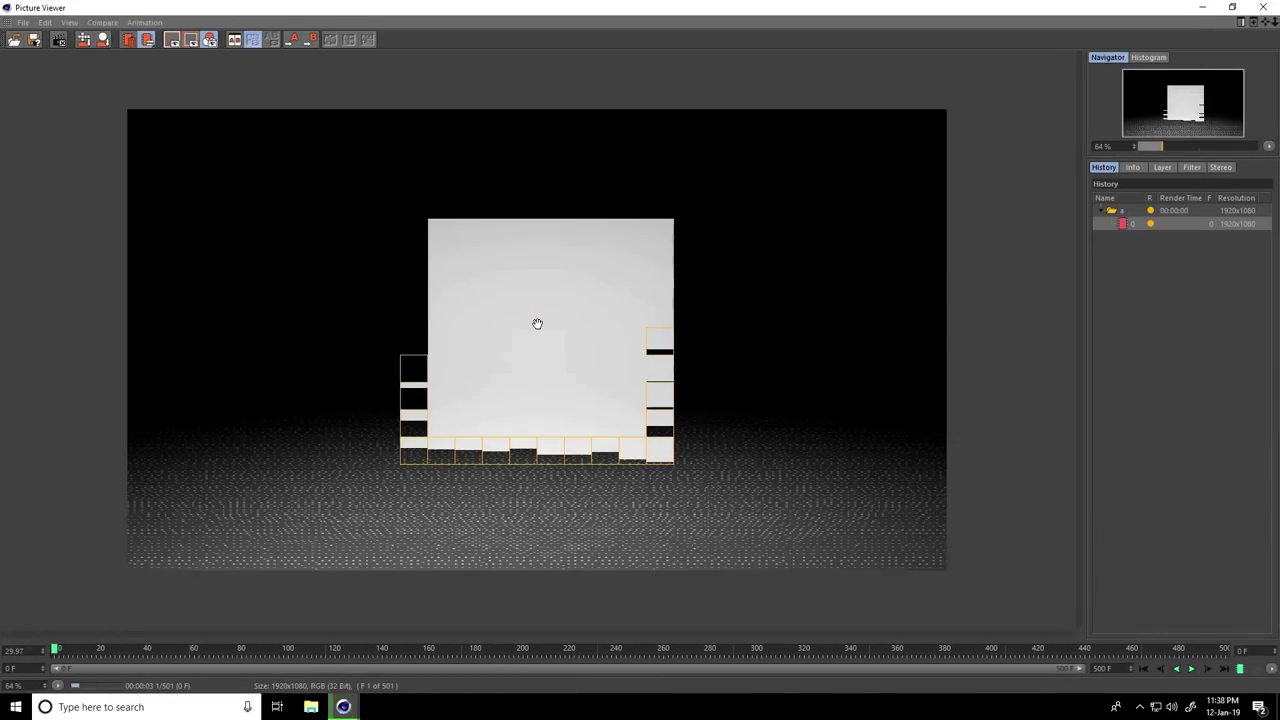